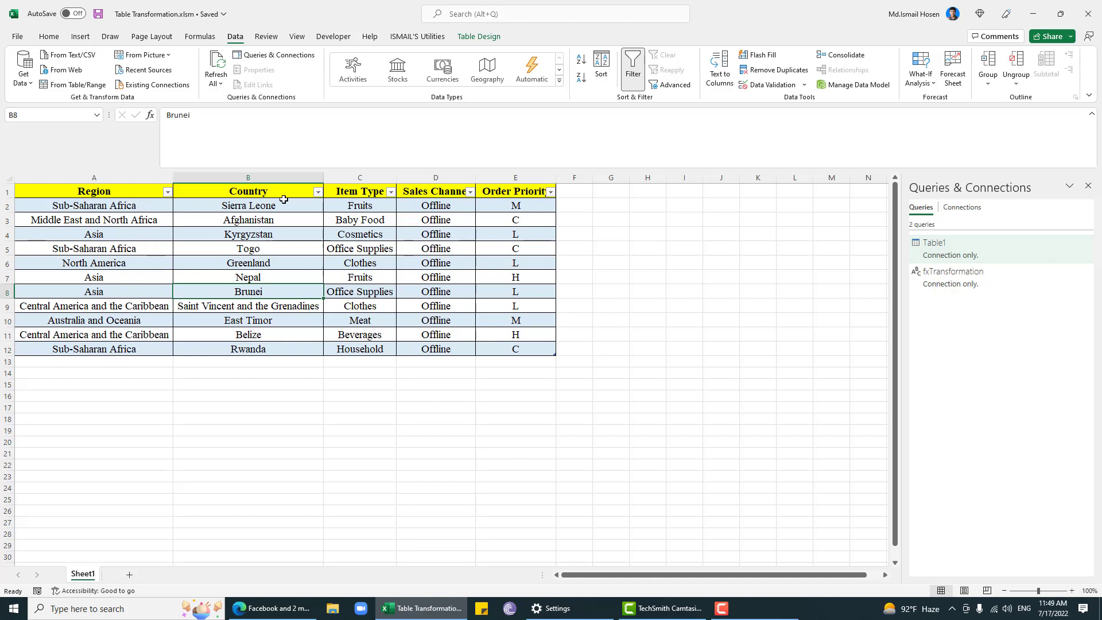
# Look over the single-word and multi-word entries in the sales table and the preview of the fxTransformation query.
pyautogui.click(111, 206)
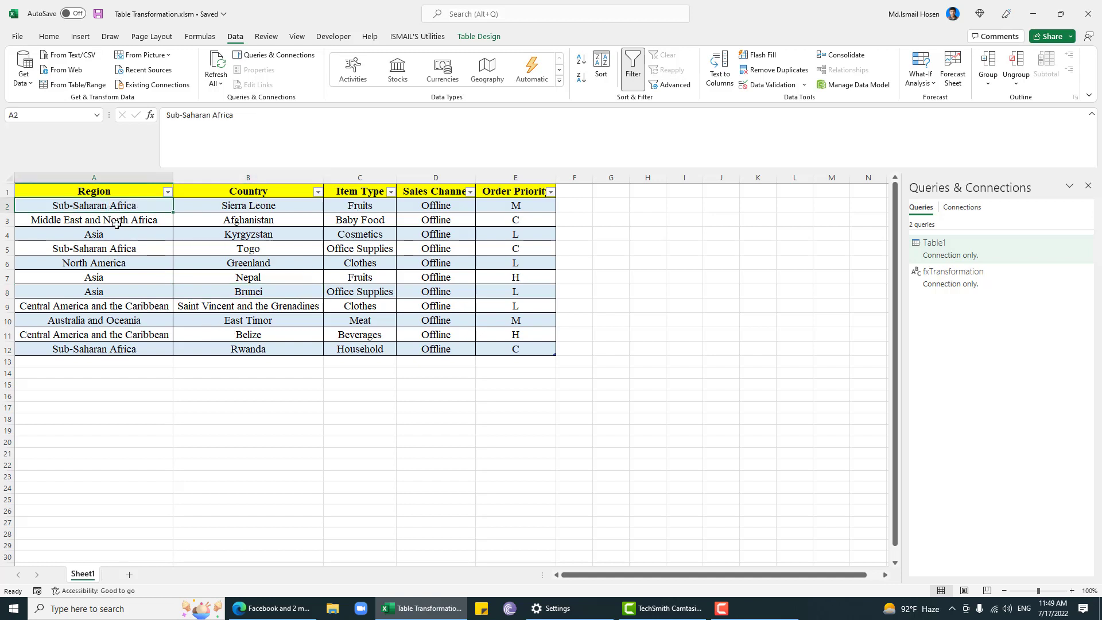
pyautogui.click(230, 220)
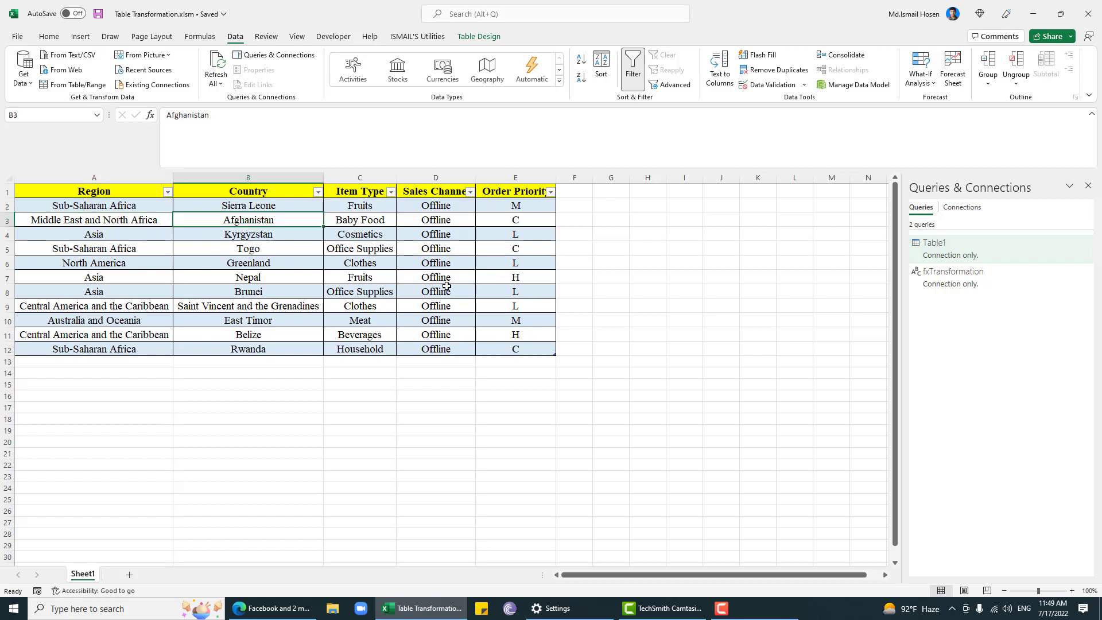
pyautogui.click(446, 287)
pyautogui.click(53, 305)
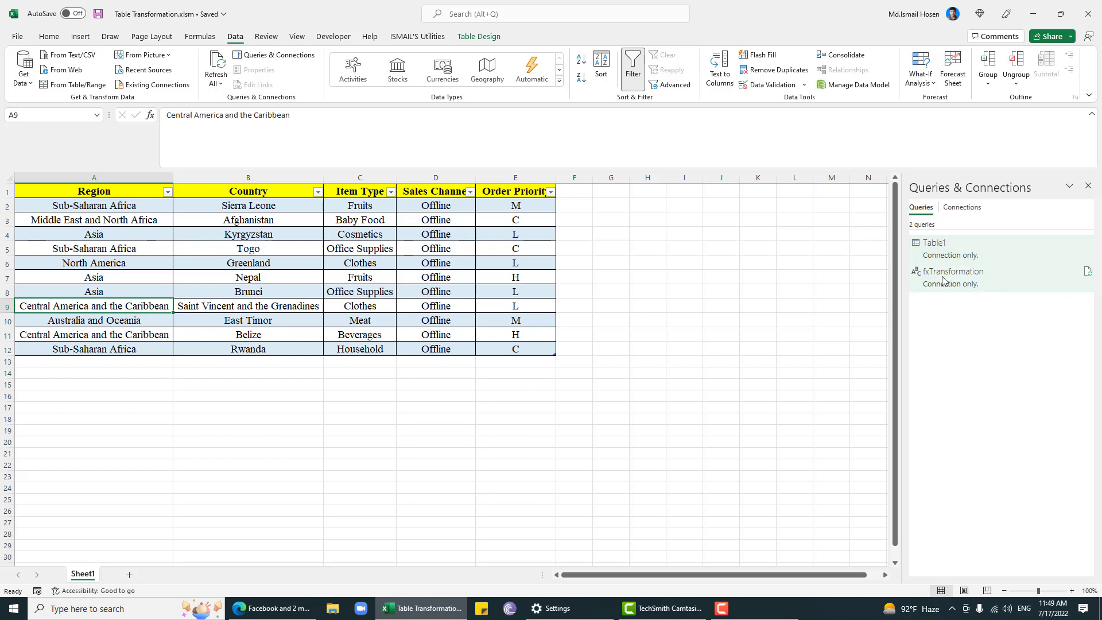
pyautogui.moveTo(986, 280)
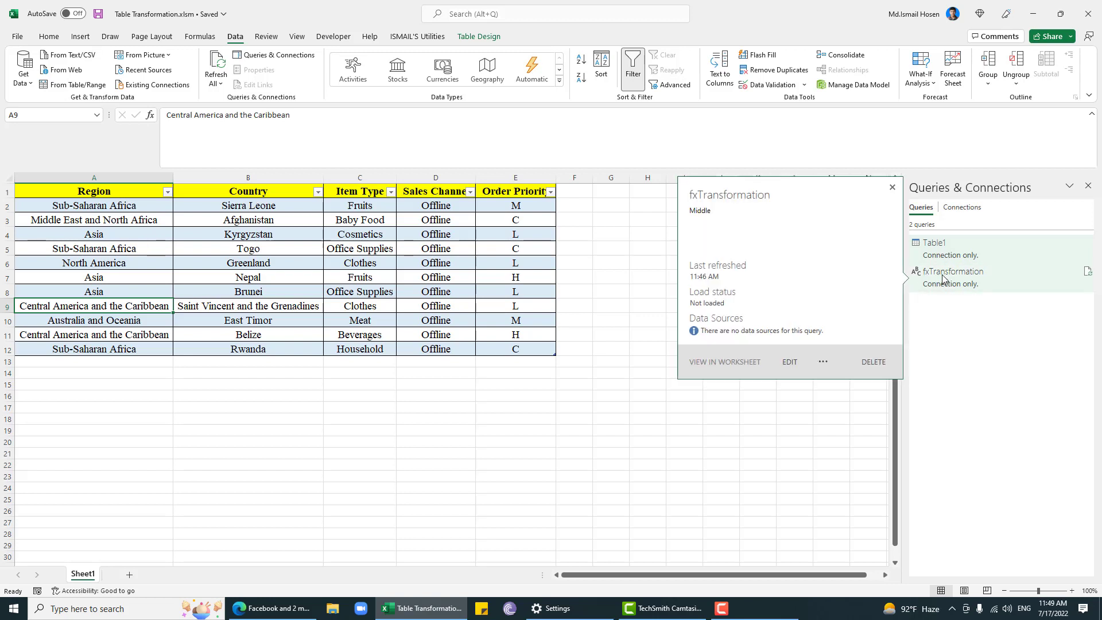
pyautogui.click(225, 308)
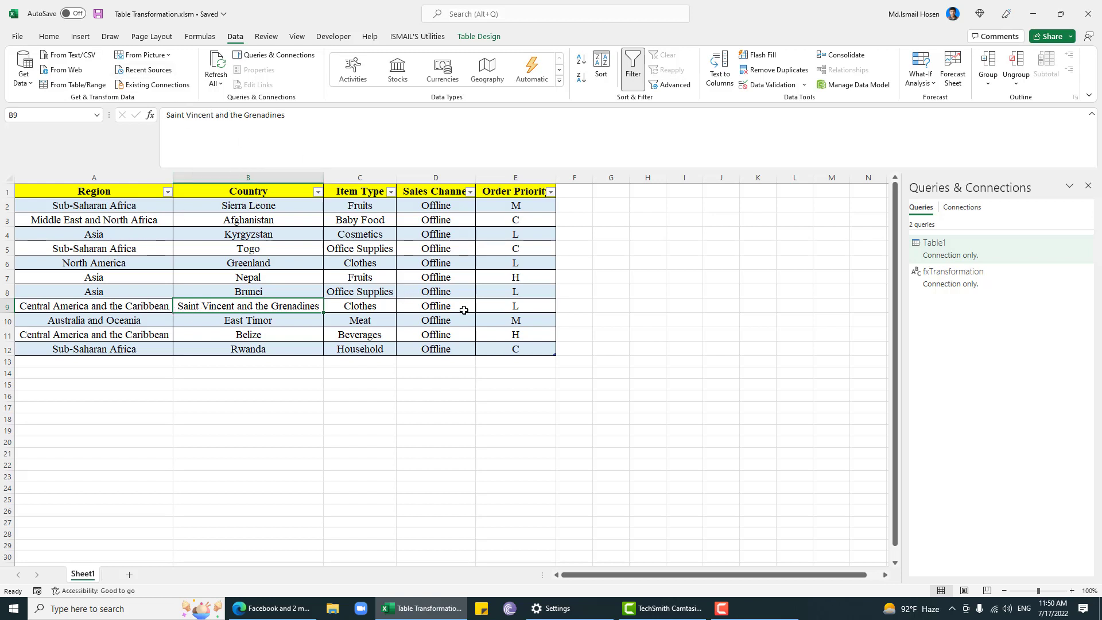
# Open the fxTransformation query in the Power Query Editor and show its Source step's formula.
pyautogui.doubleClick(968, 292)
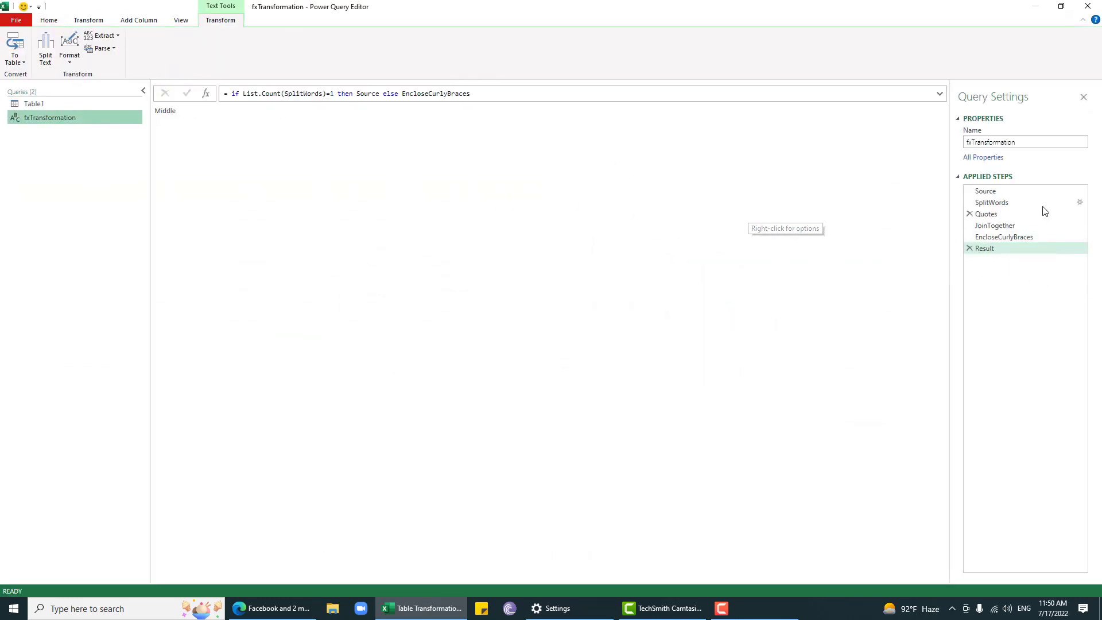
pyautogui.click(1025, 191)
pyautogui.click(278, 96)
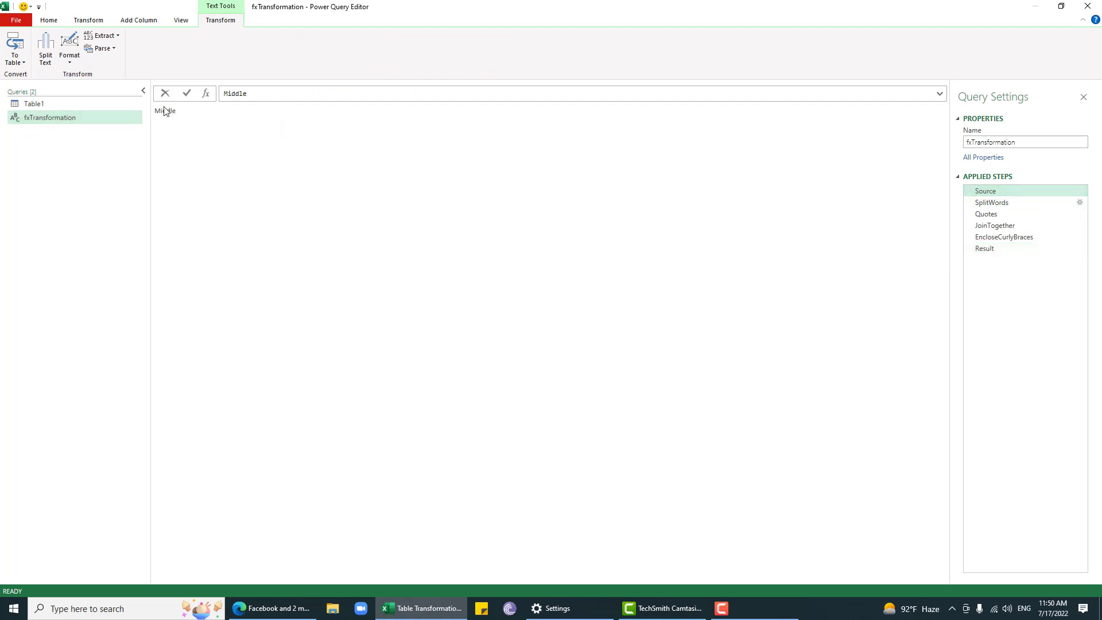
# Set the Source step's text to "Middle East and North Africa" and examine the output of the Result step.
pyautogui.click(285, 94)
pyautogui.write('East and North Africa')
pyautogui.press('Return')
pyautogui.click(1008, 248)
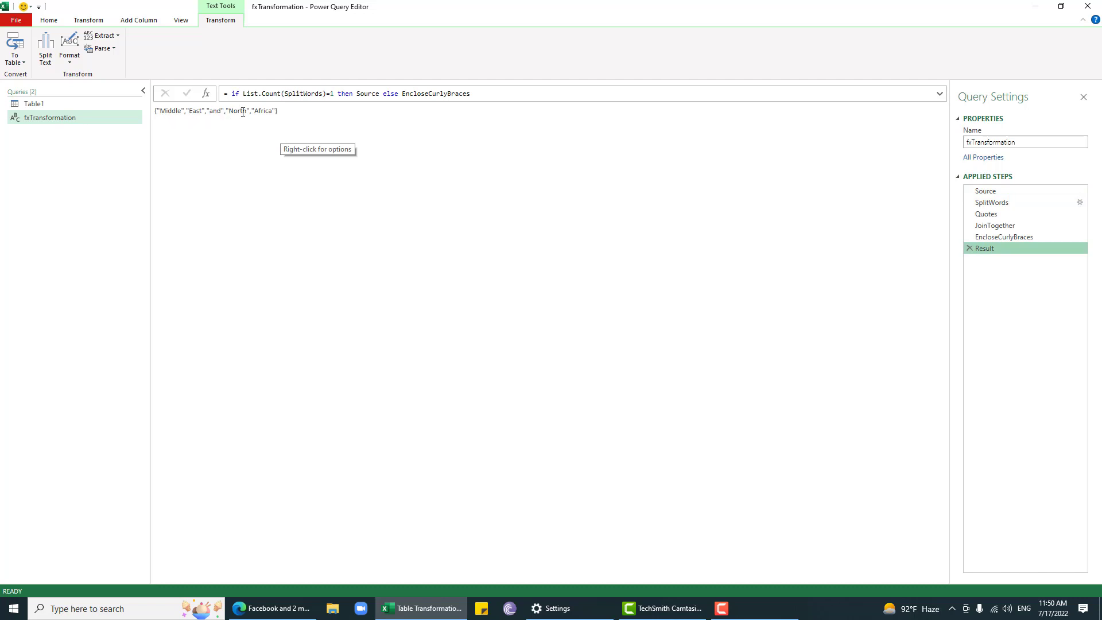
pyautogui.doubleClick(165, 115)
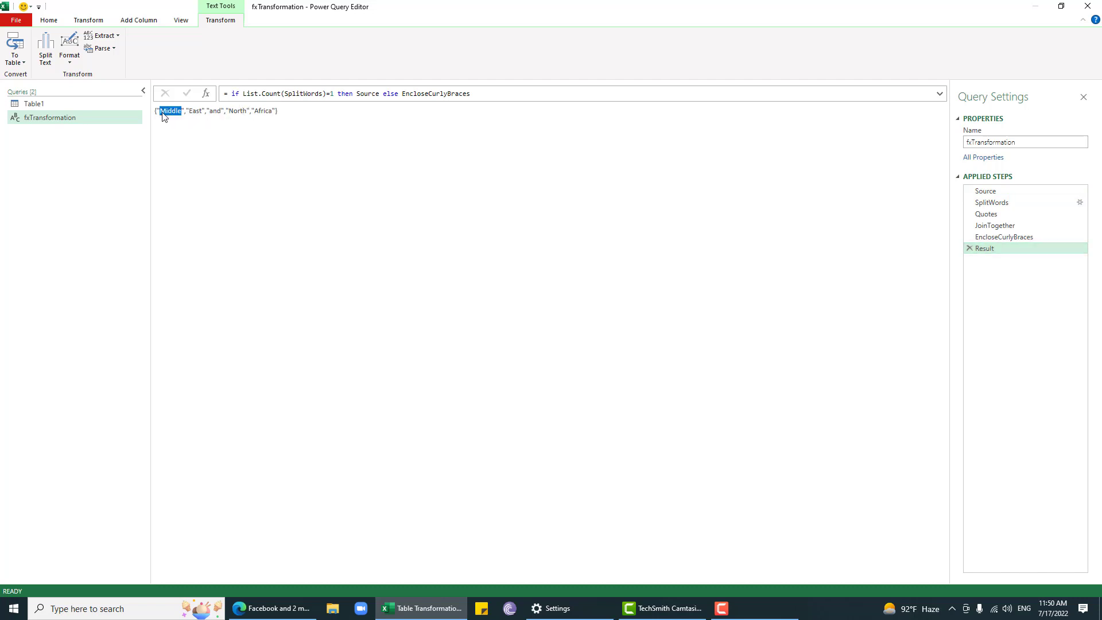
pyautogui.doubleClick(194, 112)
pyautogui.click(186, 112)
# Shorten the Source step's text to the single word "Middle" and check the Result step again.
pyautogui.click(991, 192)
pyautogui.click(360, 96)
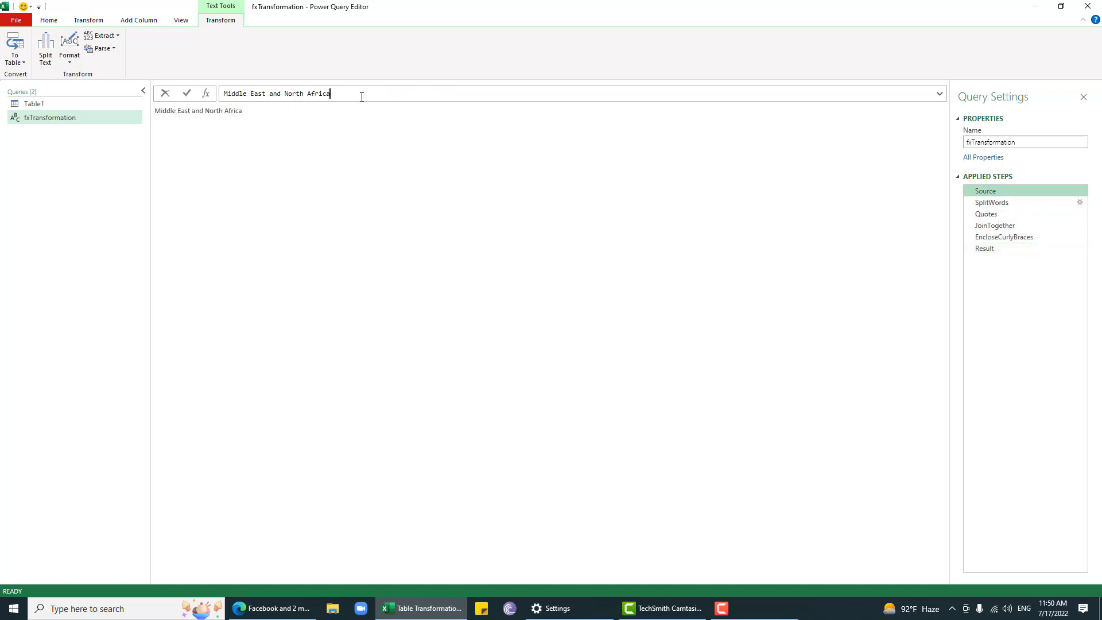
pyautogui.hotkey('ctrl', 'shift', 'Left')
pyautogui.hotkey('ctrl', 'shift', 'Left')
pyautogui.hotkey('ctrl', 'shift', 'Left')
pyautogui.hotkey('ctrl', 'shift', 'Left')
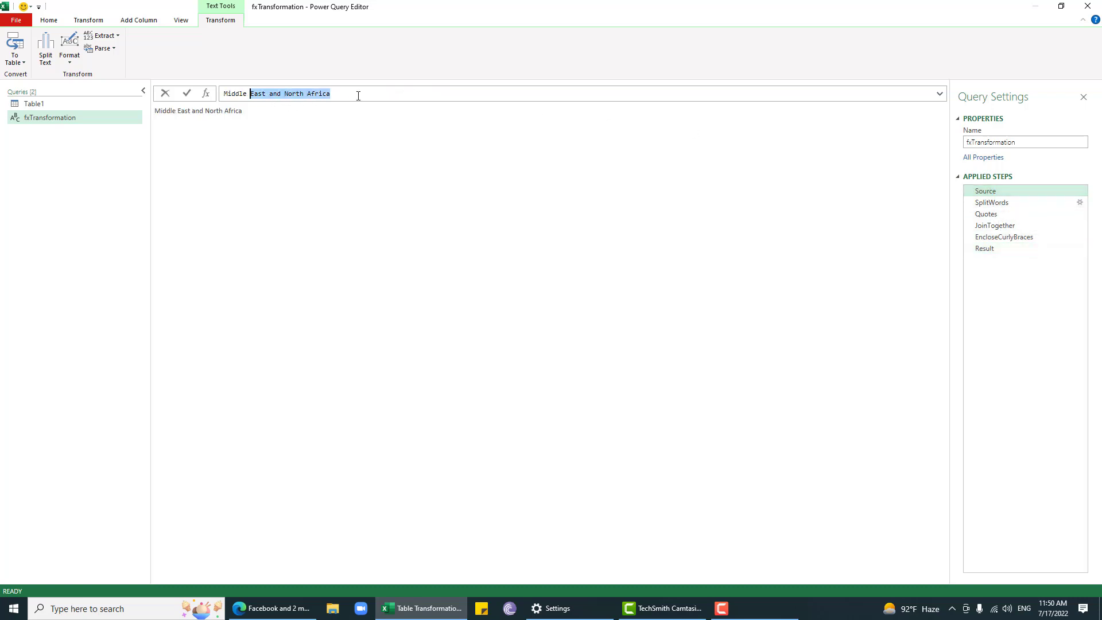
pyautogui.press('Left')
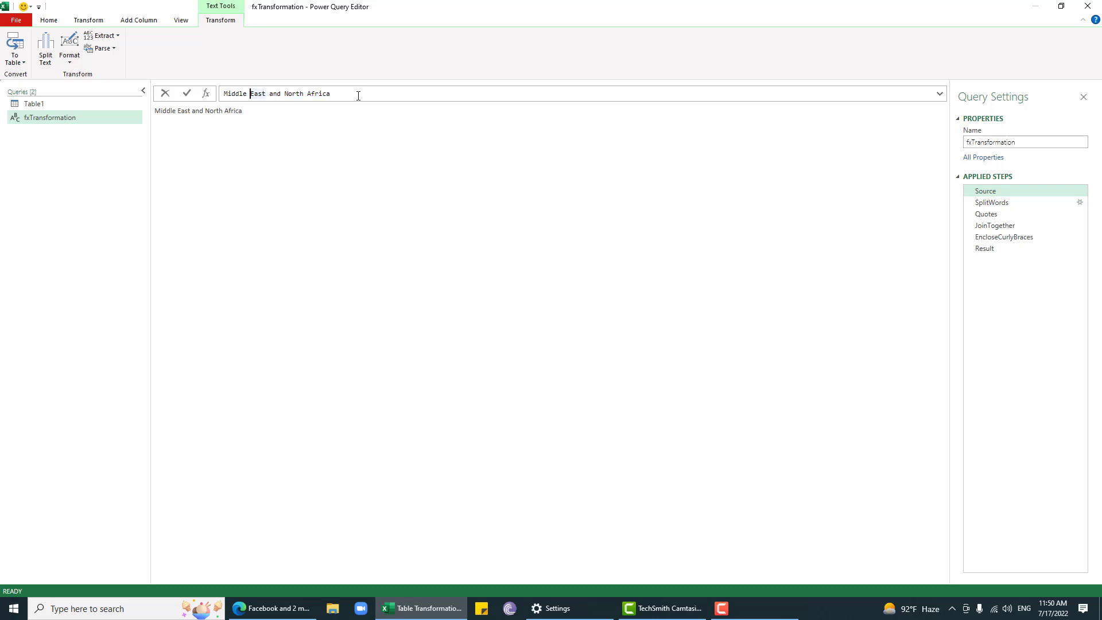
pyautogui.hotkey('ctrl', 'shift', 'Right')
pyautogui.hotkey('ctrl', 'shift', 'Right')
pyautogui.hotkey('ctrl', 'shift', 'Right')
pyautogui.hotkey('ctrl', 'shift', 'Right')
pyautogui.press('Delete')
pyautogui.press('Return')
pyautogui.click(997, 249)
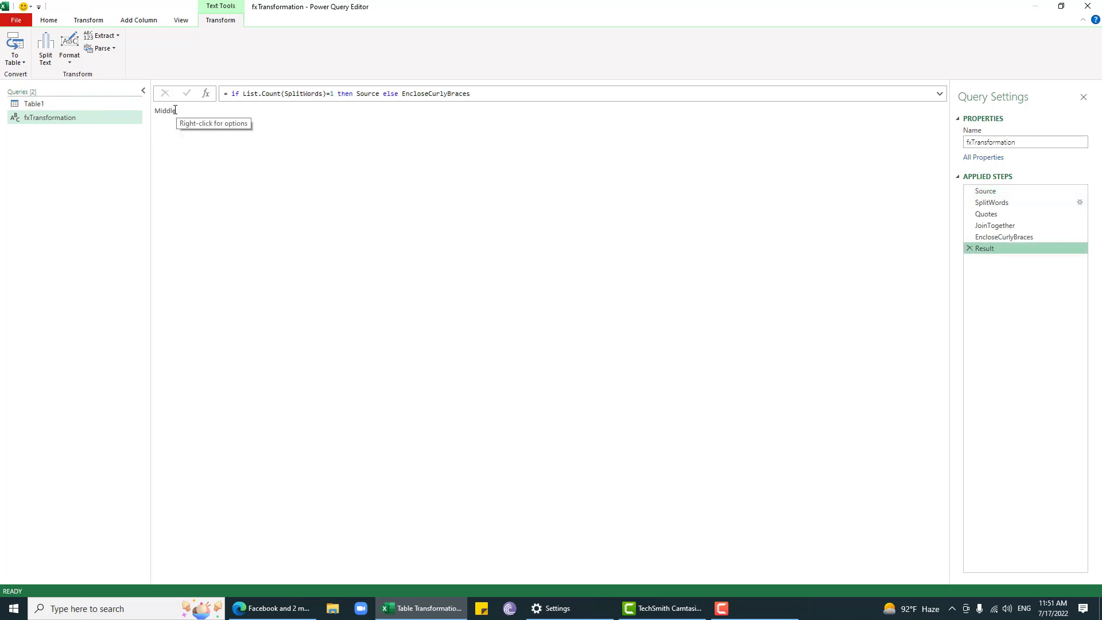
# Compare against the Table1 query, and duplicate the fxTransformation query.
pyautogui.click(47, 103)
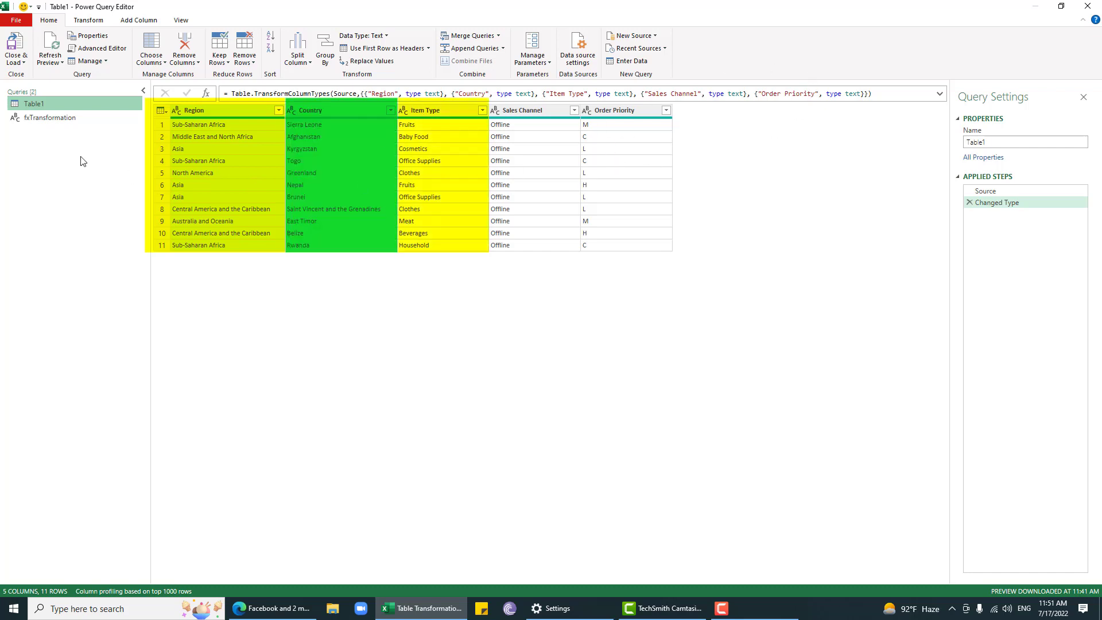
pyautogui.click(57, 118)
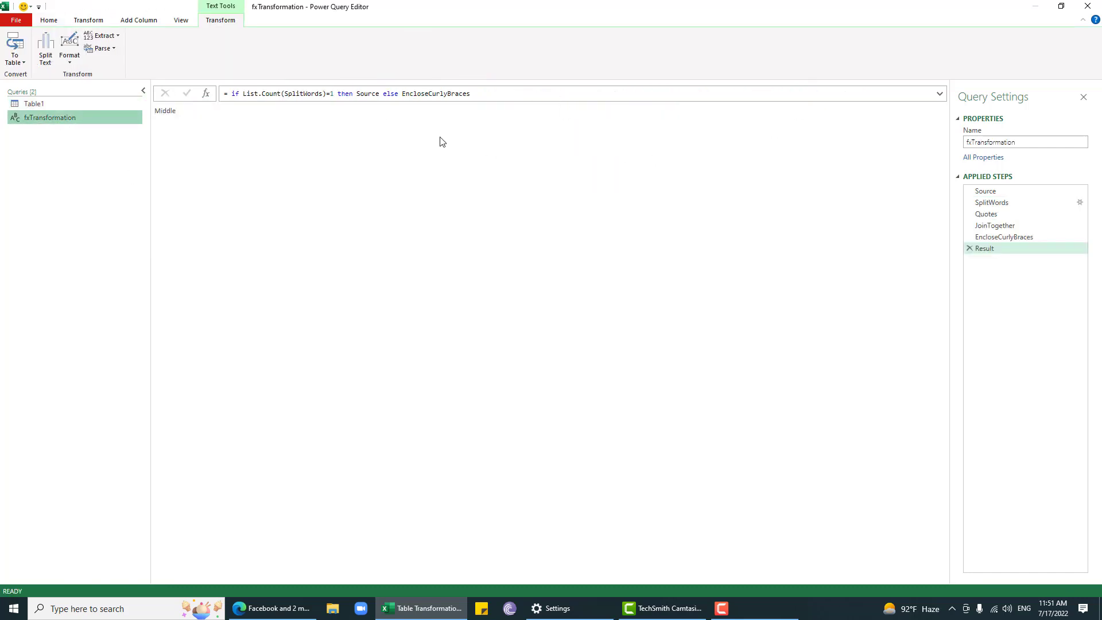
pyautogui.rightClick(47, 118)
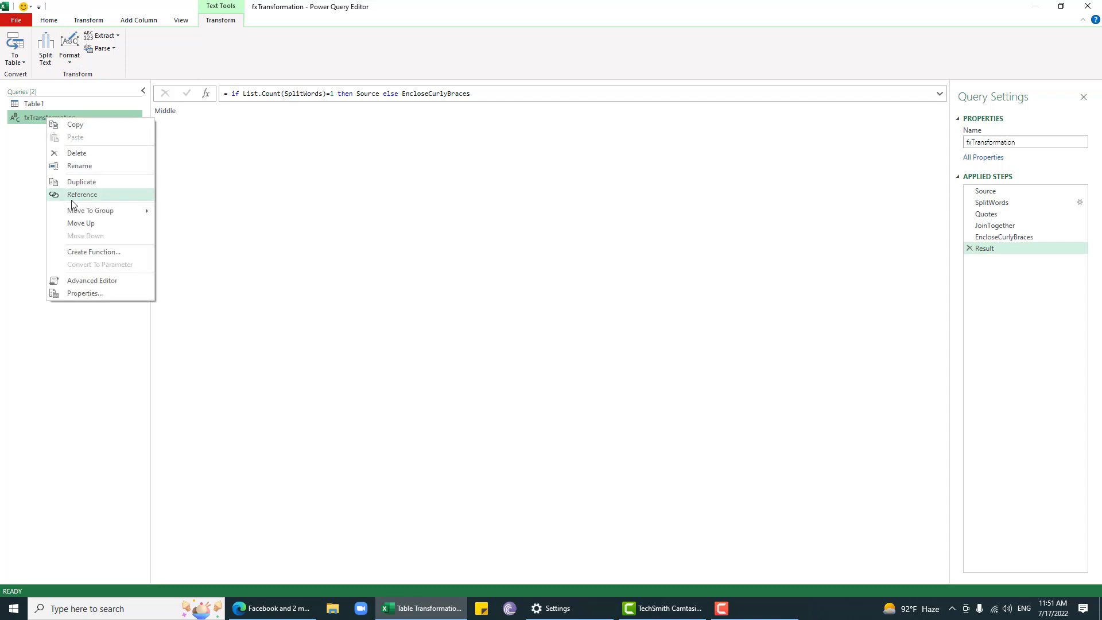
pyautogui.click(78, 181)
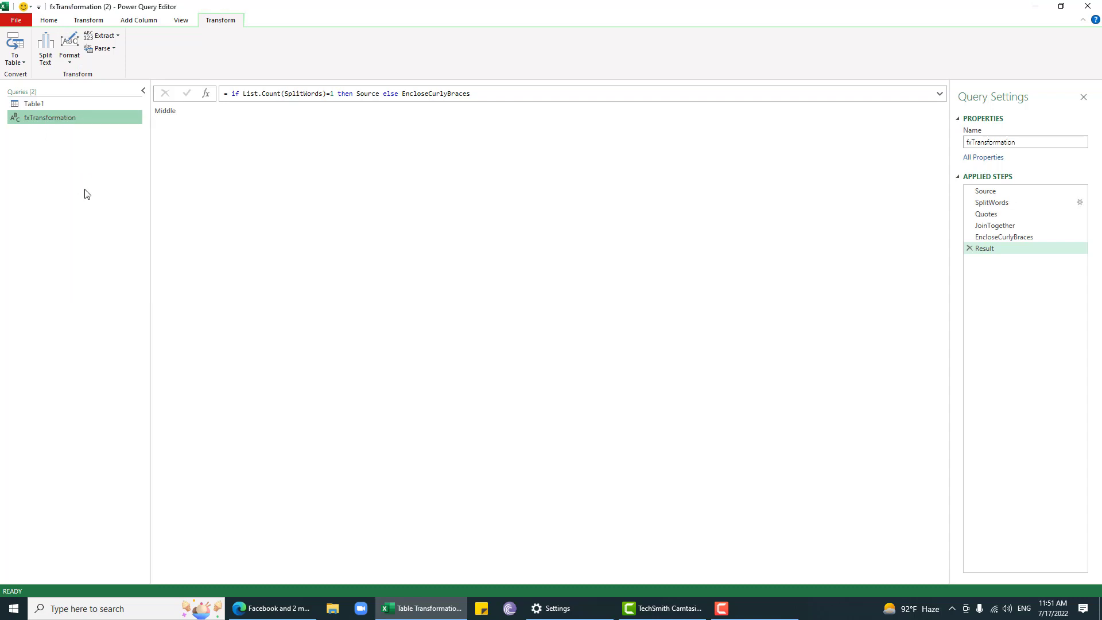
# Open the duplicated query's code in the Advanced Editor and comment out its Source = "Middle" line.
pyautogui.click(49, 20)
pyautogui.click(109, 47)
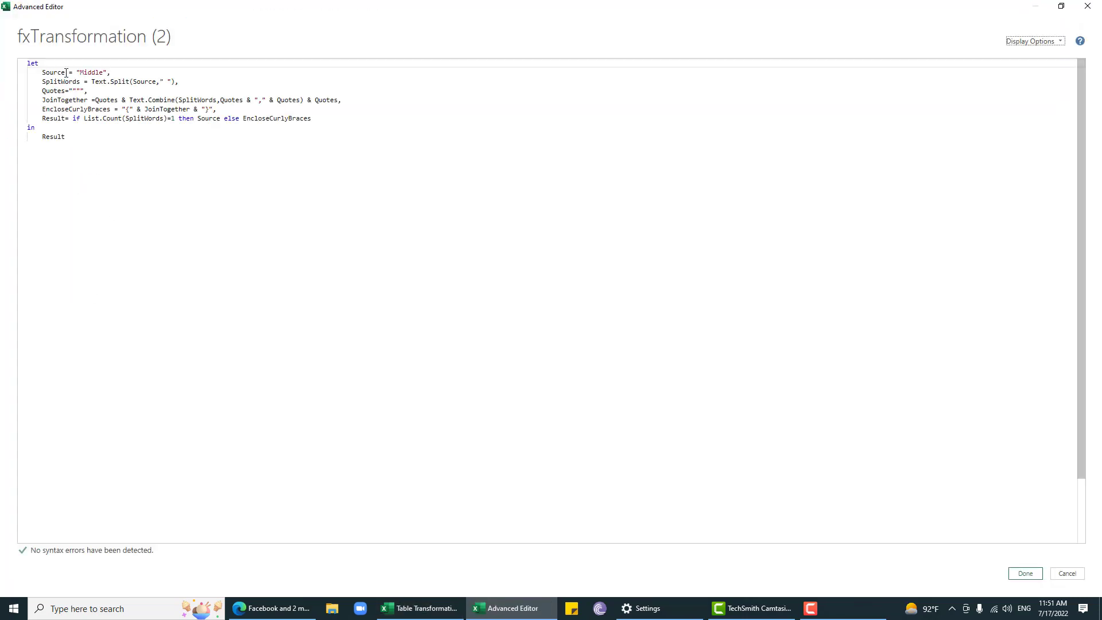
pyautogui.click(39, 71)
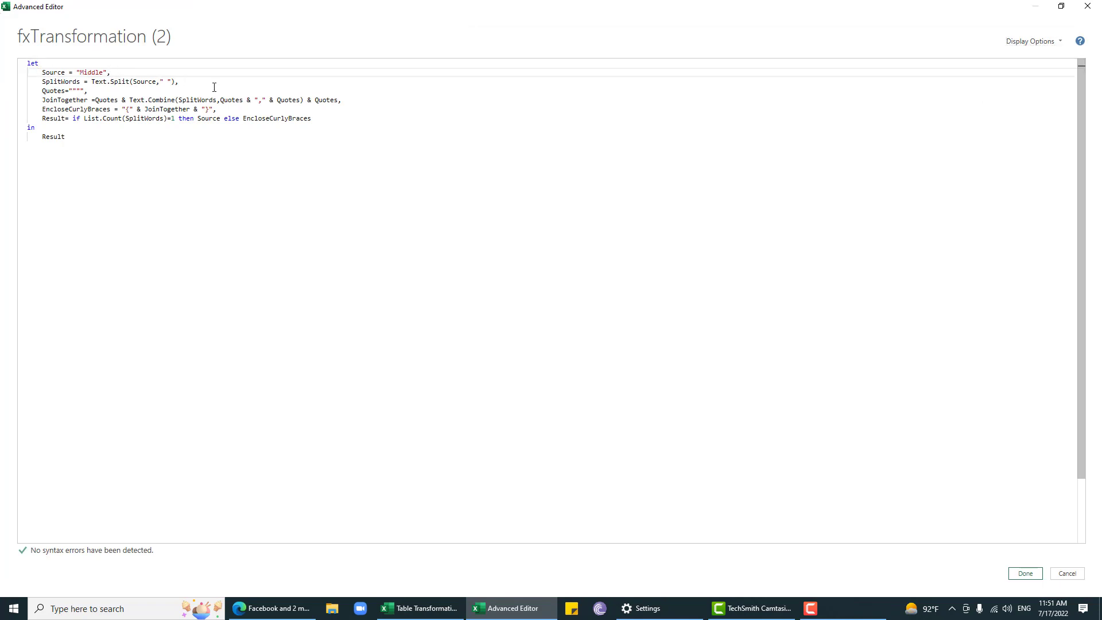
pyautogui.write('//')
# Turn the query into a function by adding the header "(Source as text) as text=>" above let, and apply the code.
pyautogui.press('Up')
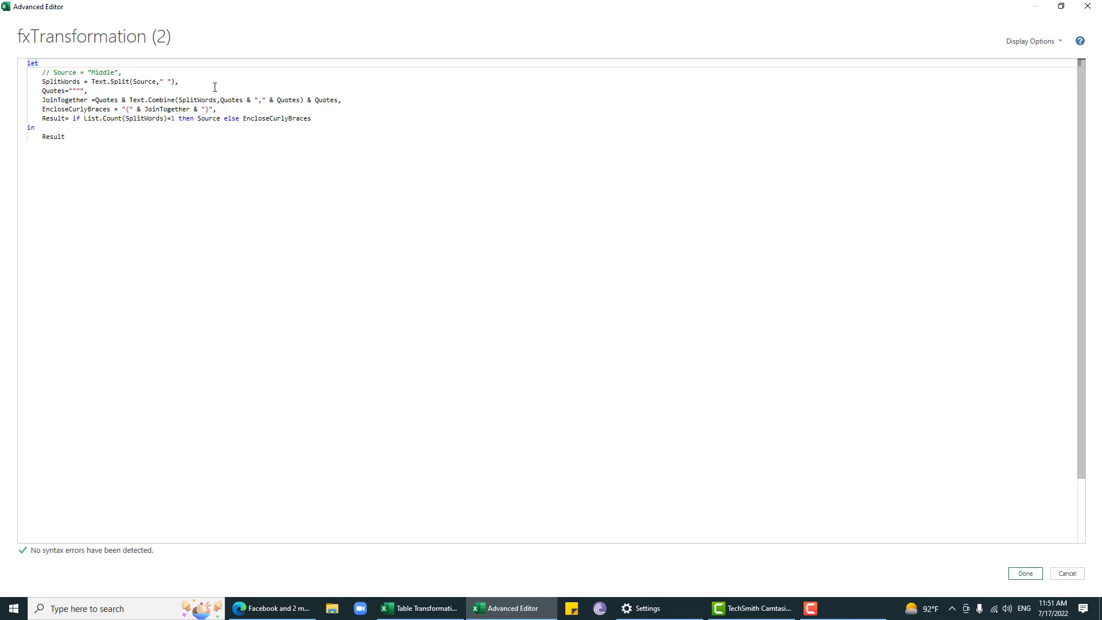
pyautogui.press('Home')
pyautogui.press('Return')
pyautogui.write('(')
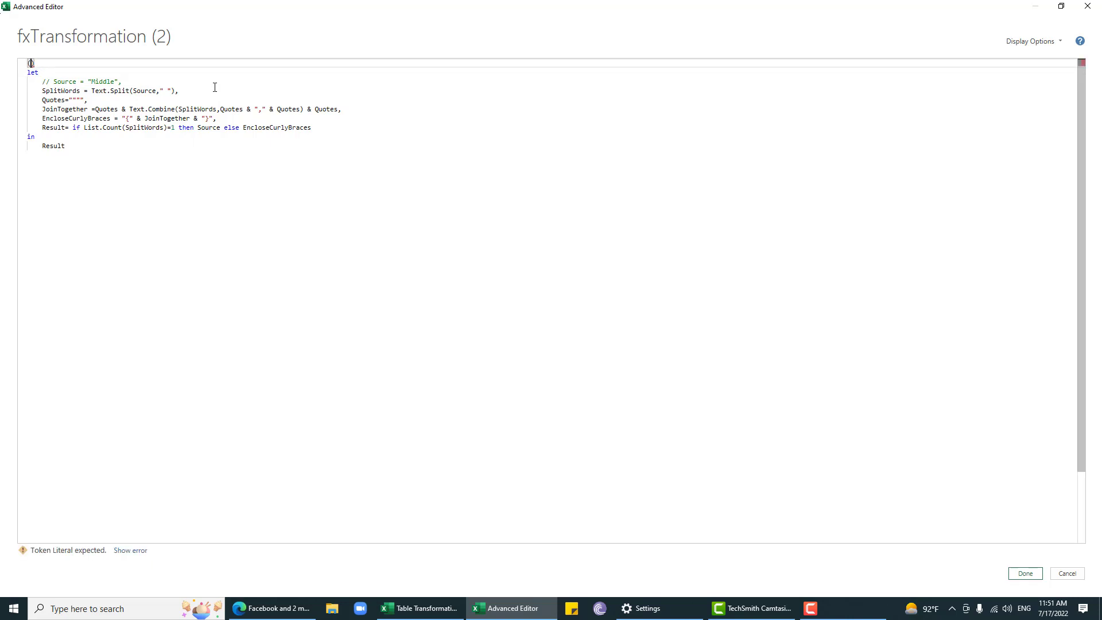
pyautogui.write('Source as ')
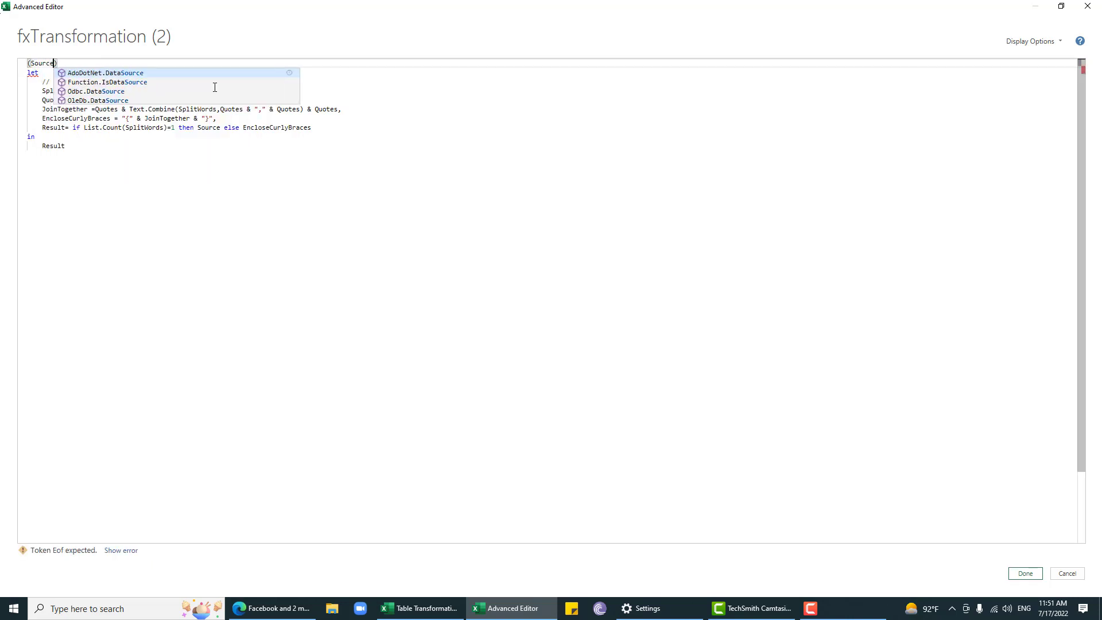
pyautogui.write('text')
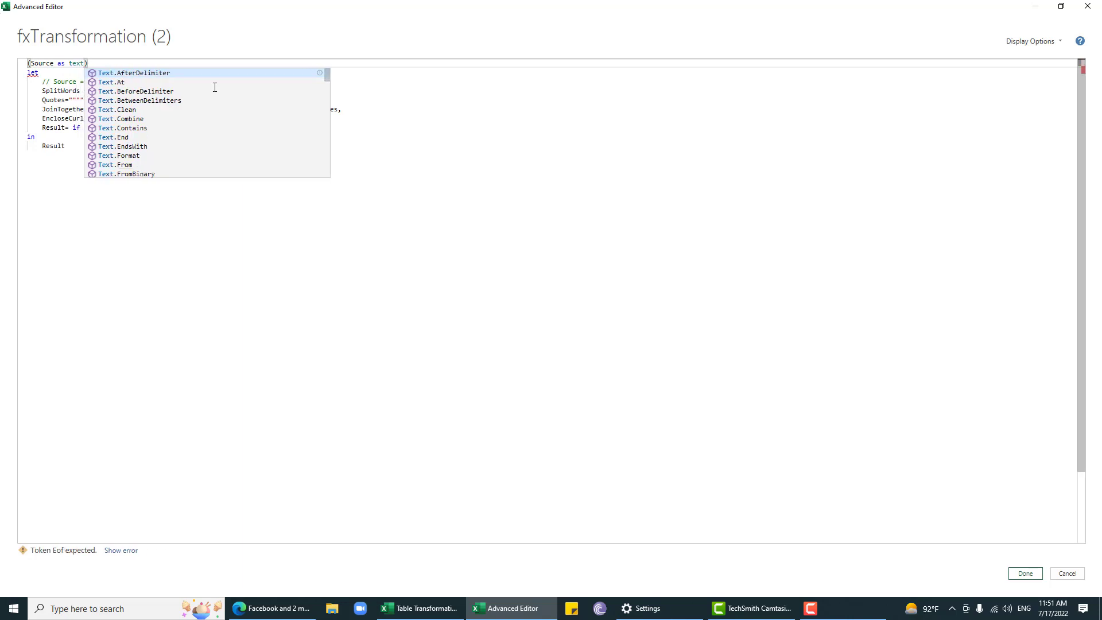
pyautogui.press('Escape')
pyautogui.press('Right')
pyautogui.write('as te')
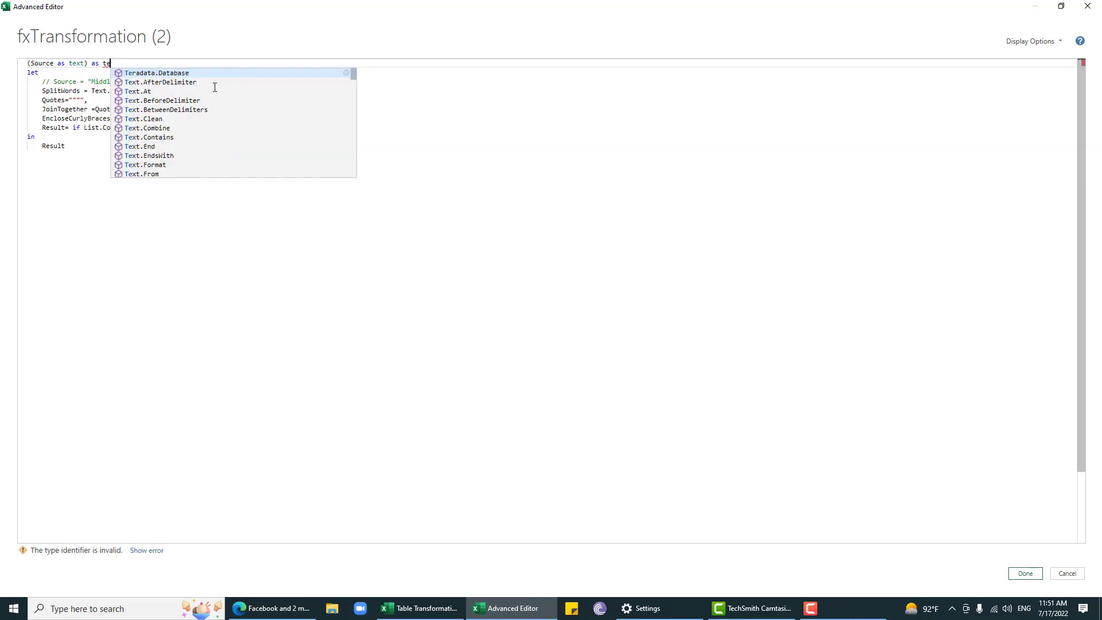
pyautogui.write('x')
pyautogui.press('BackSpace')
pyautogui.write('xt')
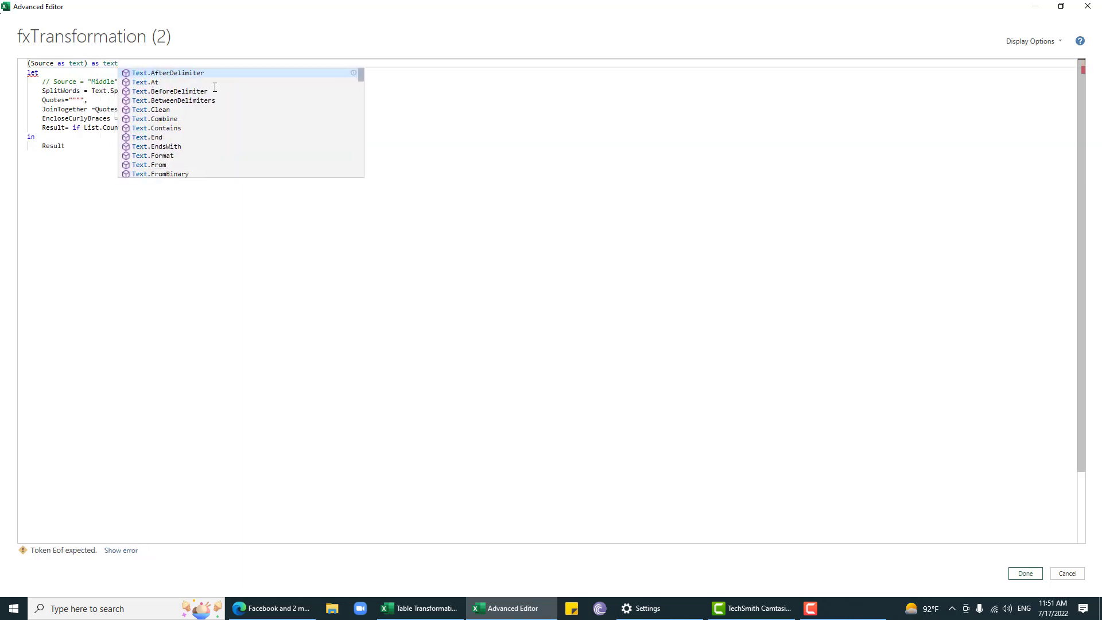
pyautogui.write('=>')
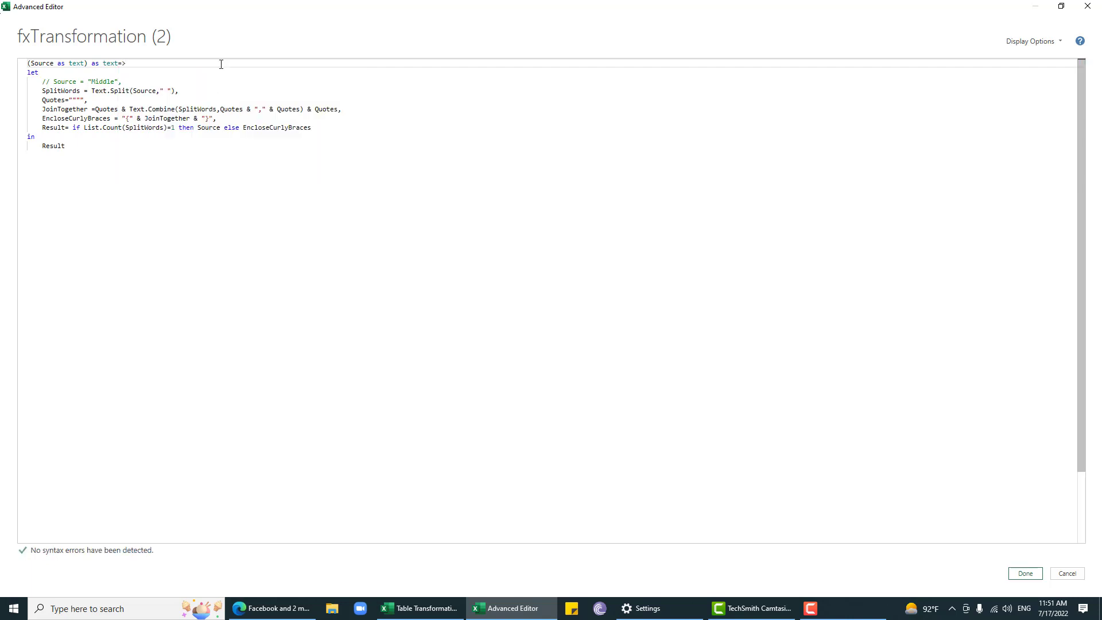
pyautogui.click(1025, 573)
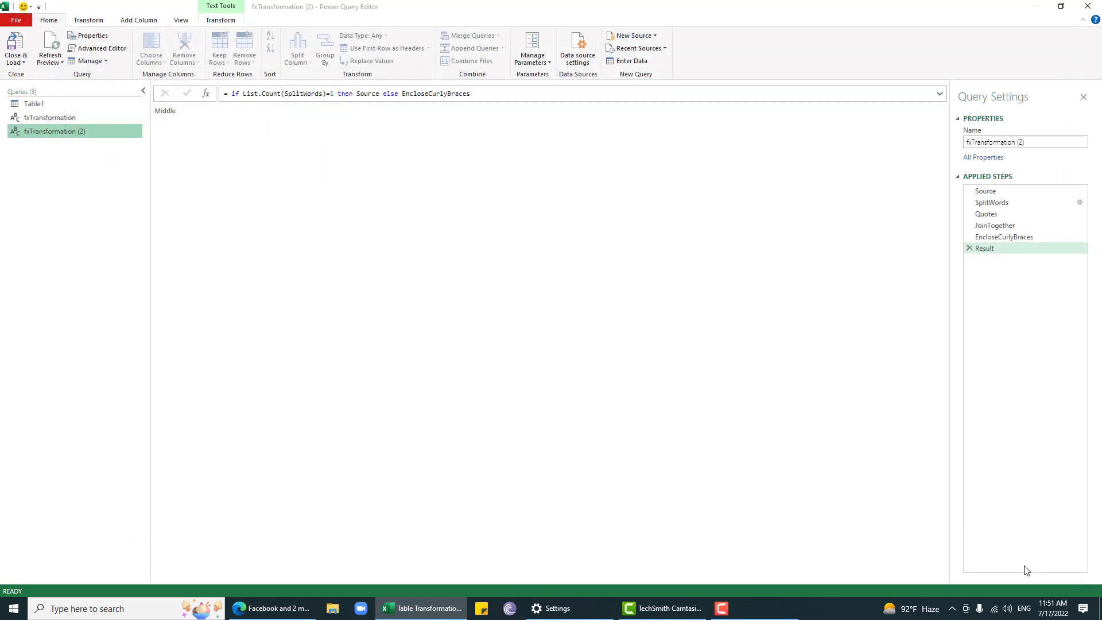
# Change both the Source parameter type and the return type of the fxTransformation (2) function to any, and apply the code.
pyautogui.click(56, 104)
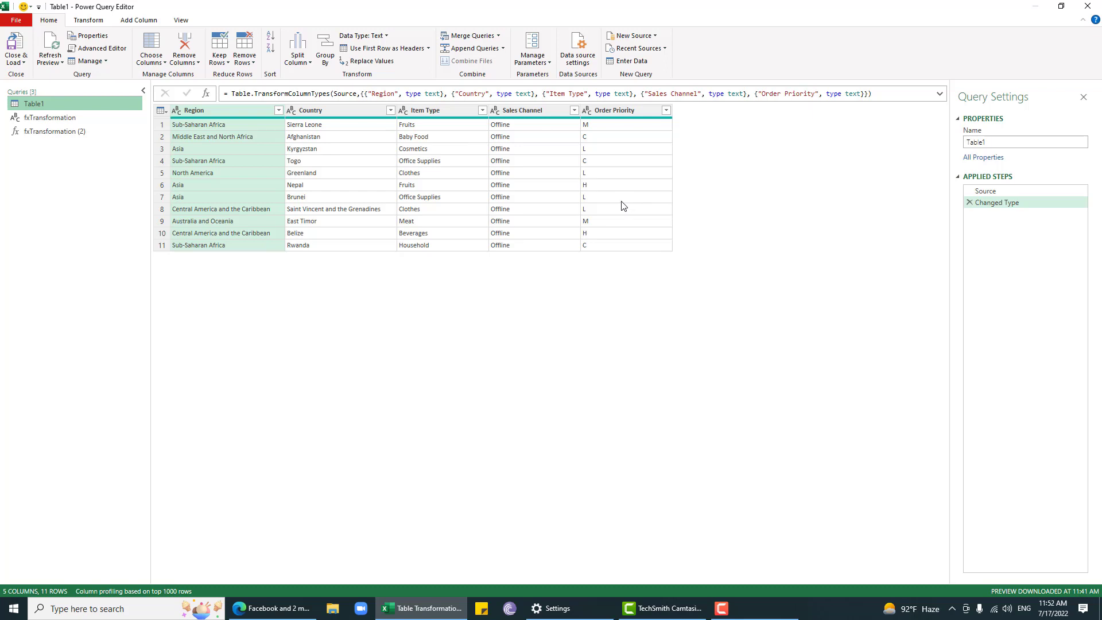
pyautogui.click(55, 131)
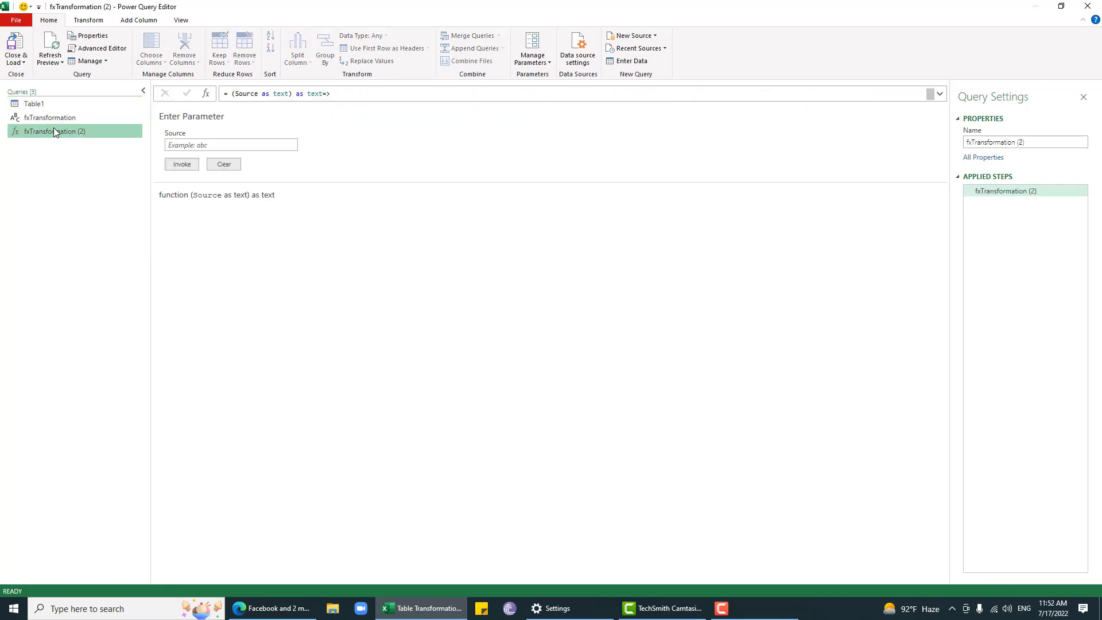
pyautogui.click(97, 49)
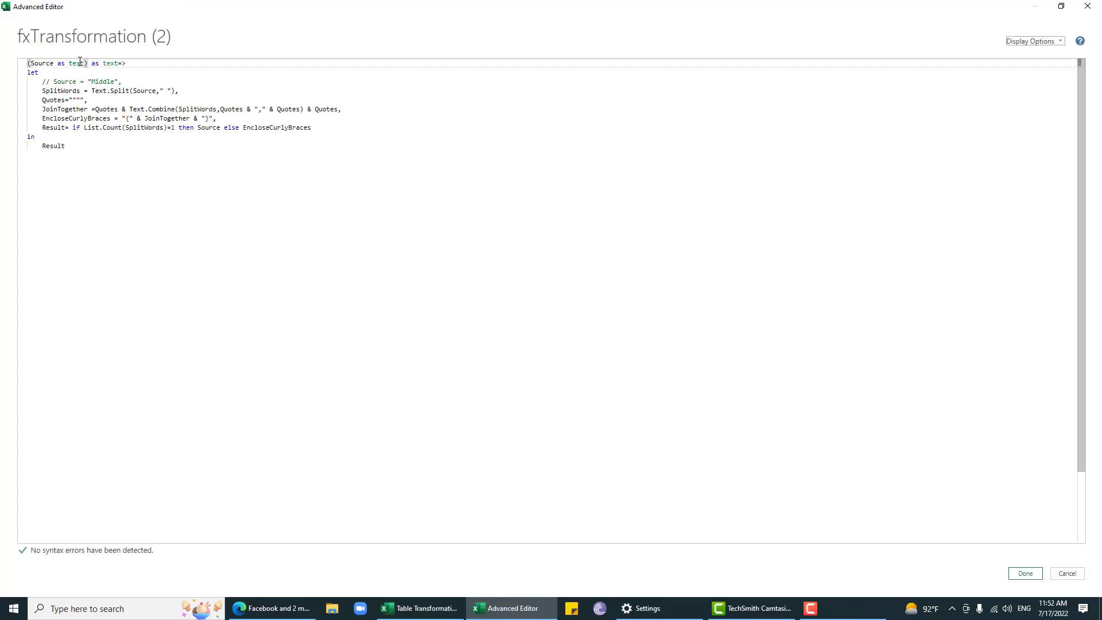
pyautogui.doubleClick(77, 63)
pyautogui.write('any')
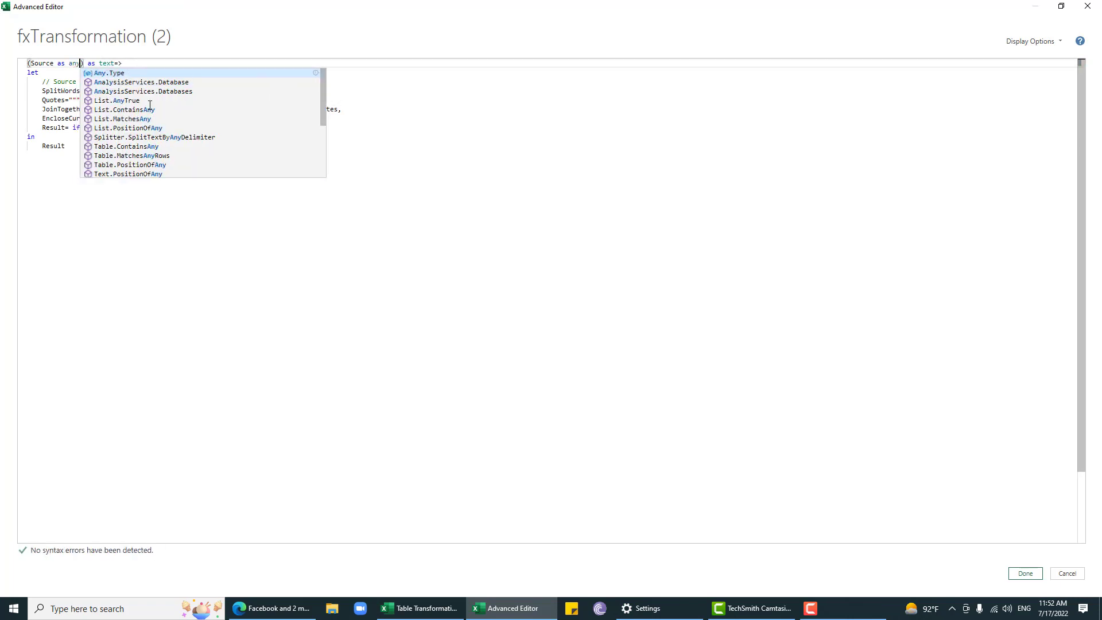
pyautogui.doubleClick(109, 63)
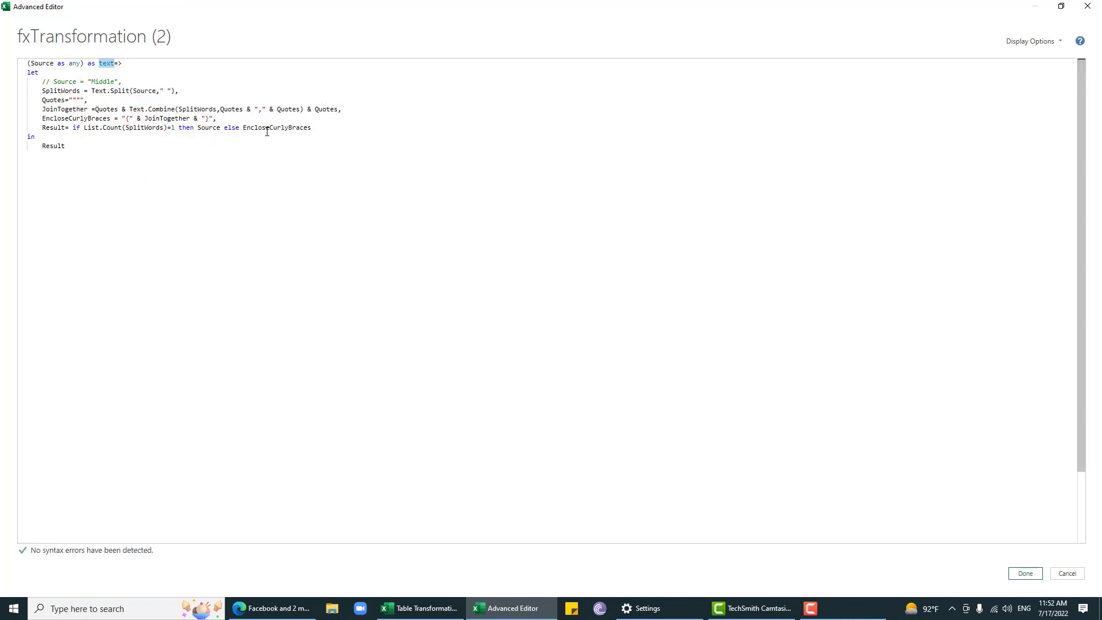
pyautogui.write('any')
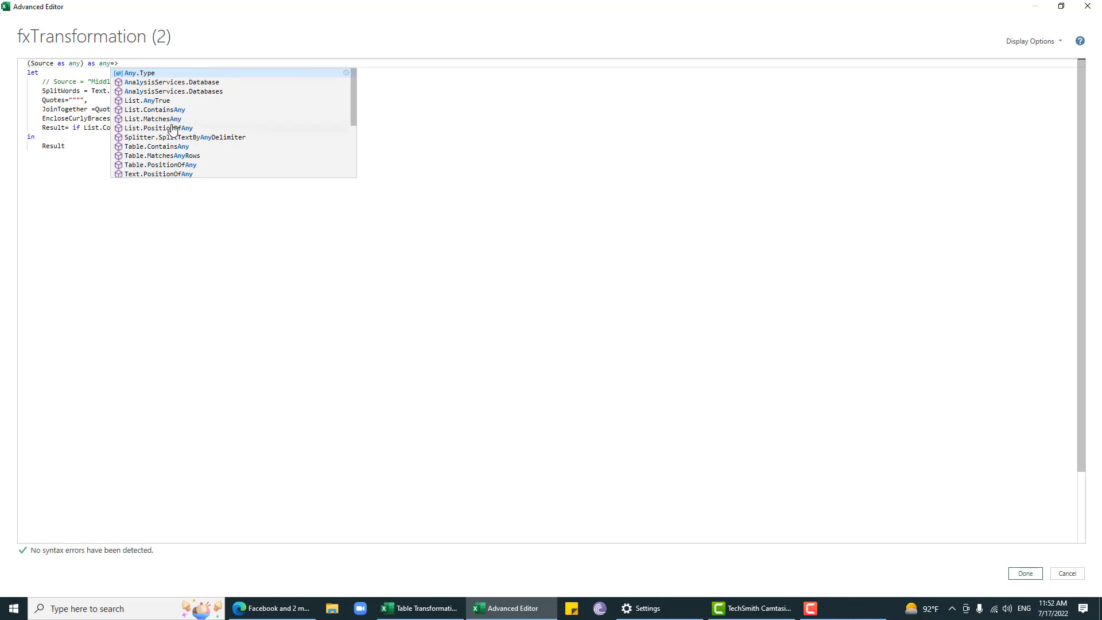
pyautogui.click(98, 75)
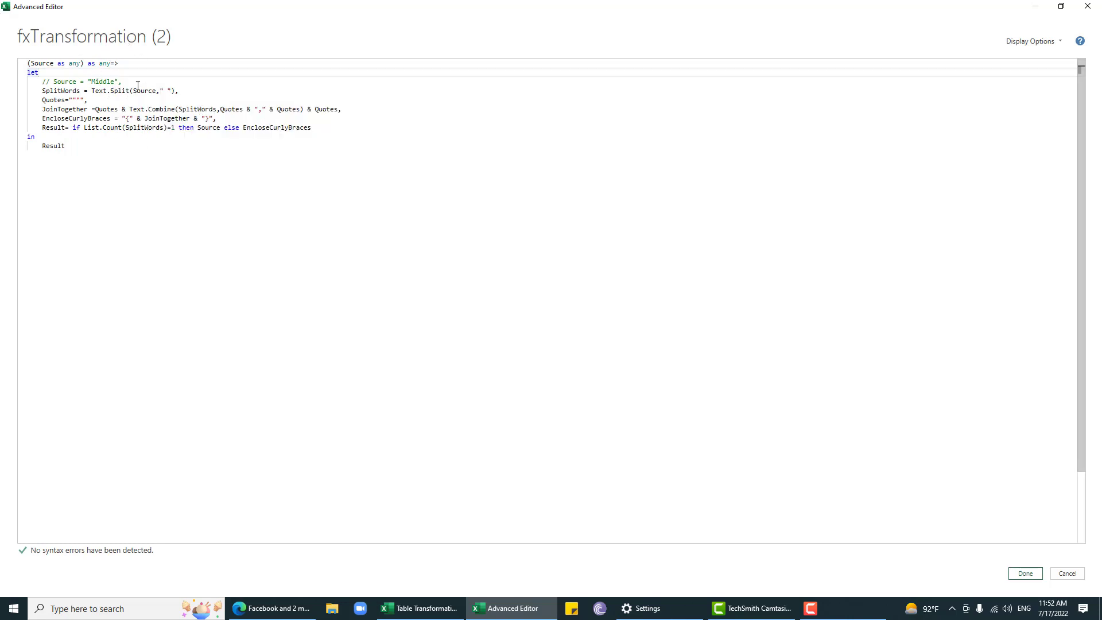
pyautogui.click(1025, 574)
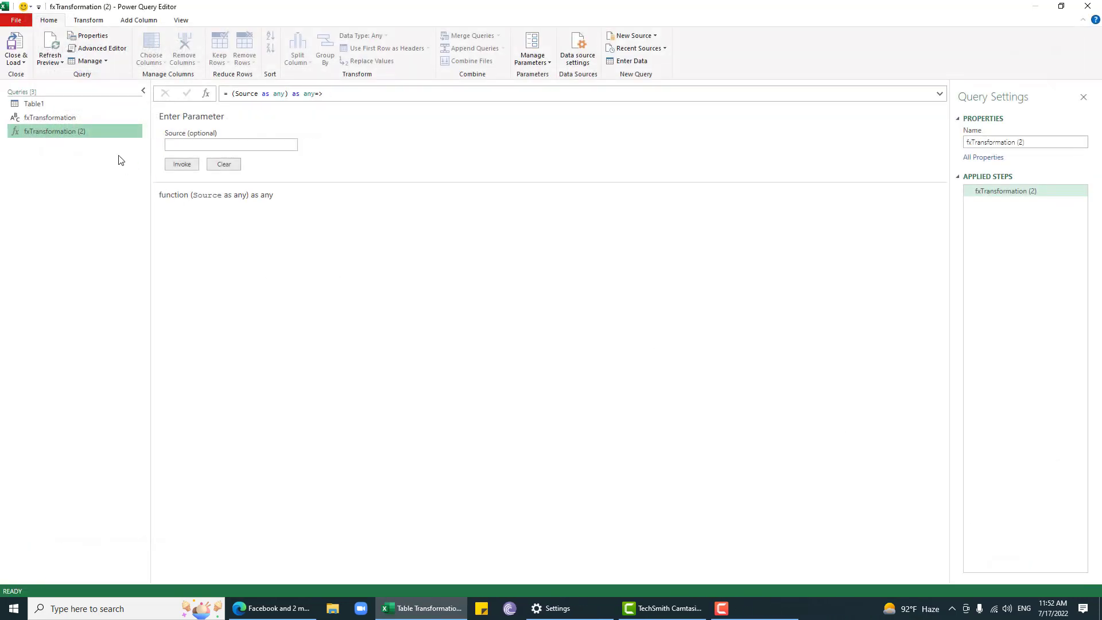
# Rename the original fxTransformation query to fxTransformation2, and the fxTransformation (2) function to fxTransformation.
pyautogui.click(77, 118)
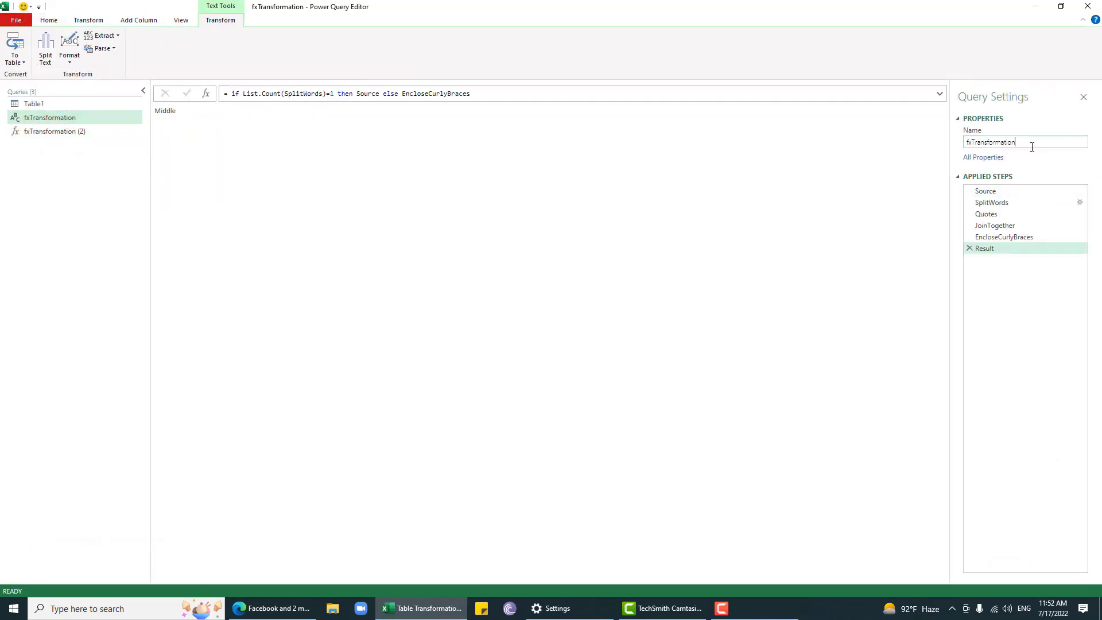
pyautogui.press('Return')
pyautogui.click(115, 134)
pyautogui.click(1046, 147)
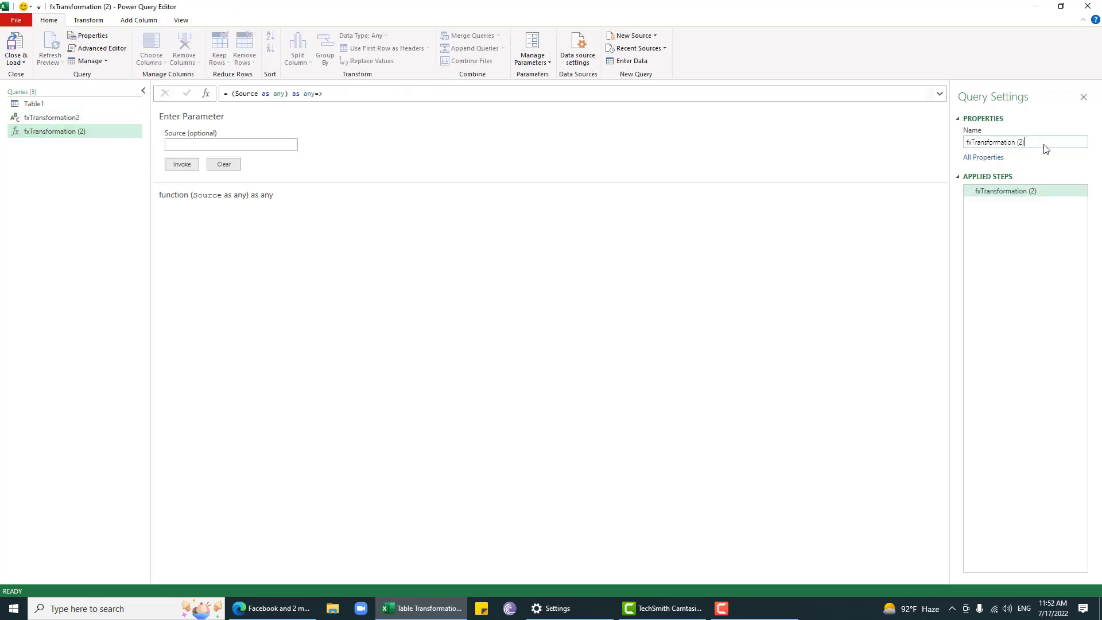
pyautogui.press('Return')
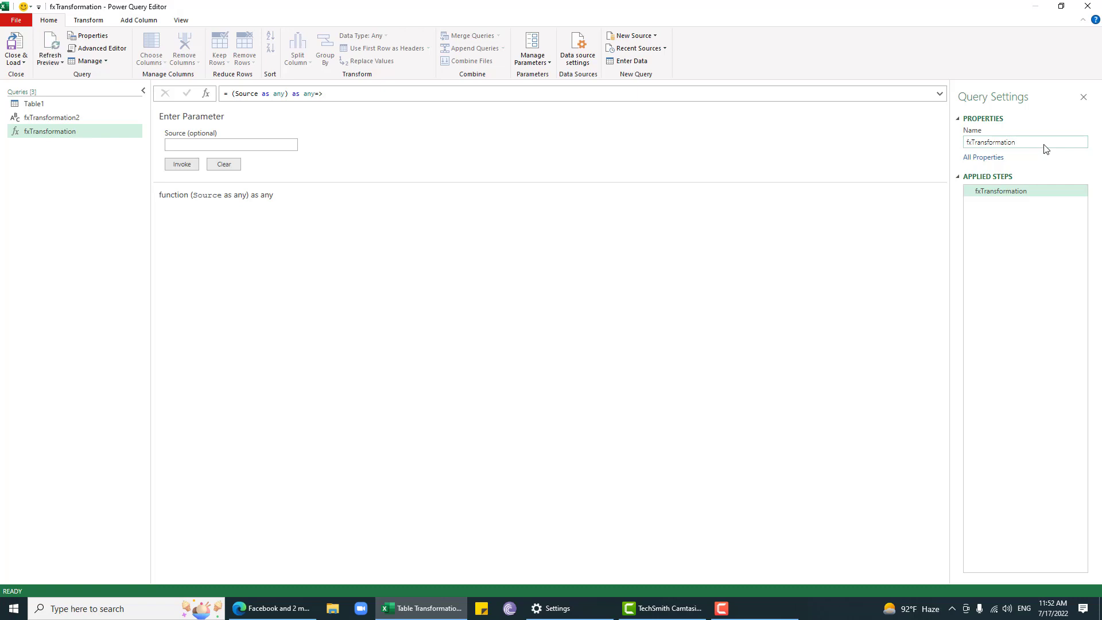
# Delete the Changed Type step from the Table1 query and rename the query to InputTable.
pyautogui.click(35, 106)
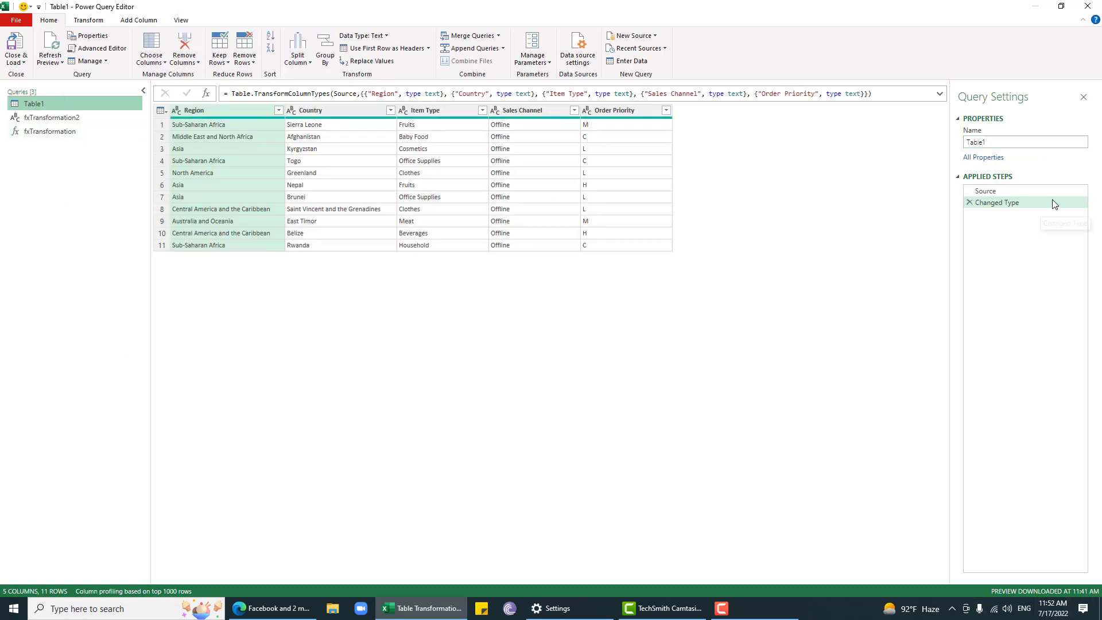
pyautogui.click(968, 202)
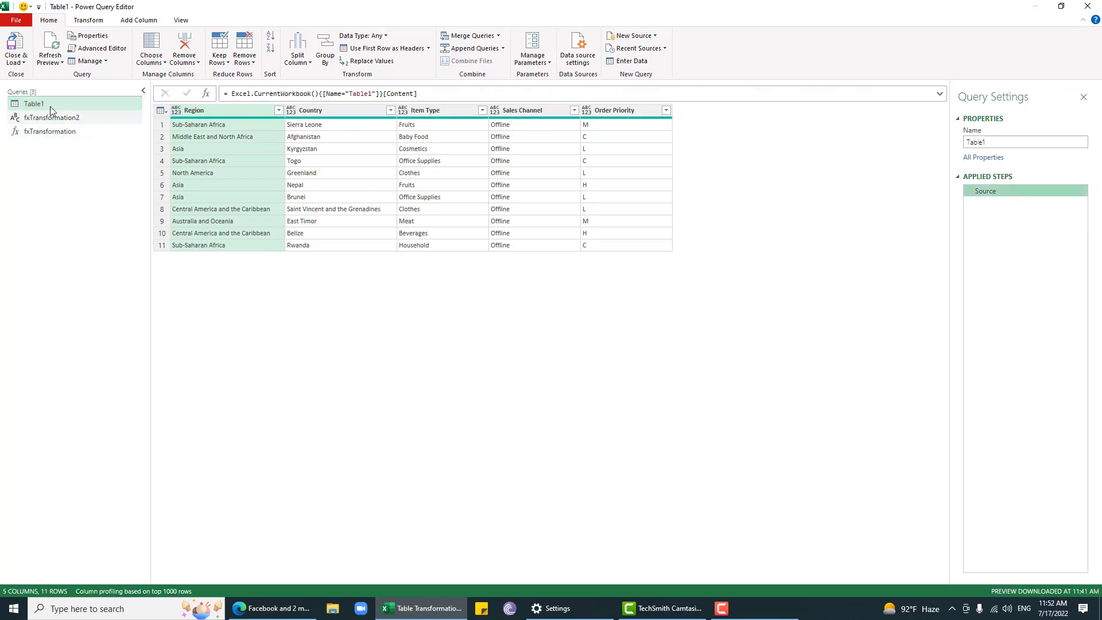
pyautogui.doubleClick(994, 144)
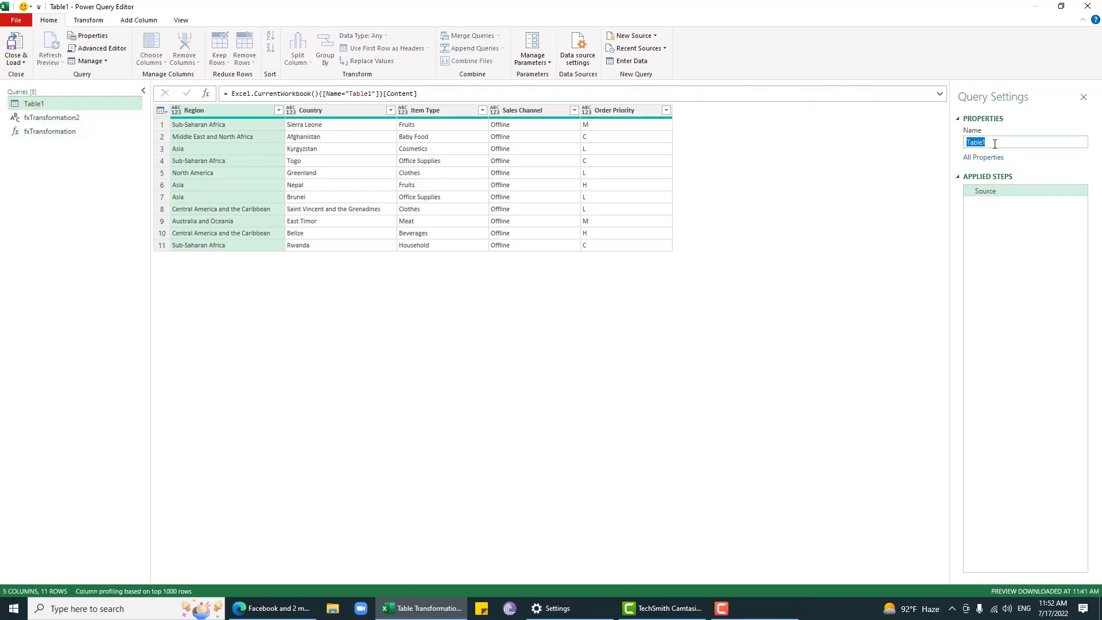
pyautogui.write('Input')
pyautogui.press('Return')
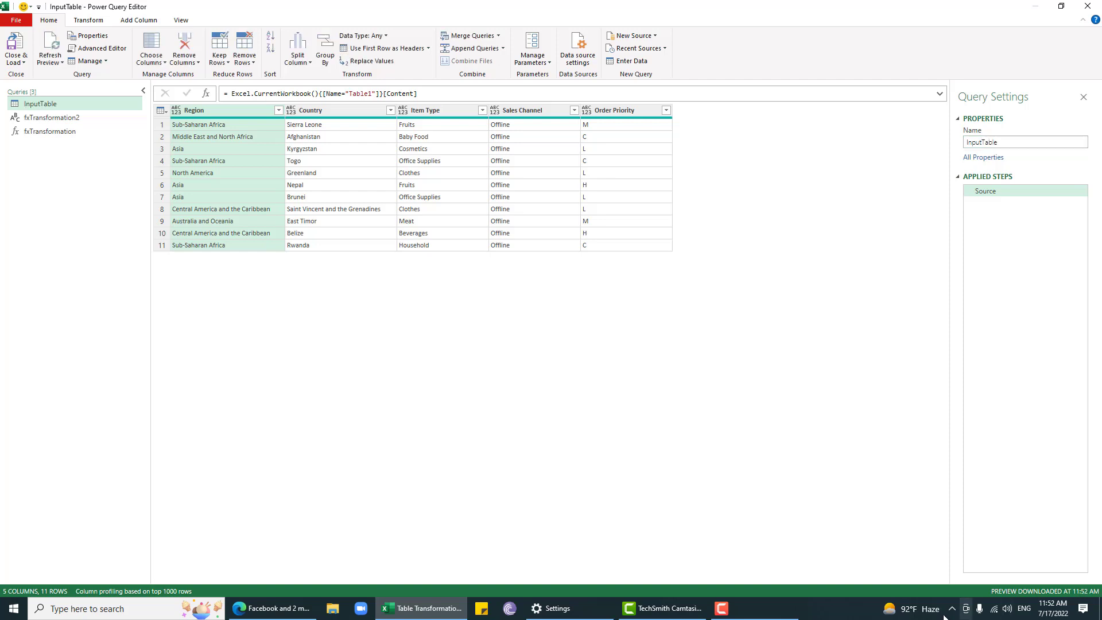
# Add a custom step to InputTable and begin its formula as Table.TransformColumns on Source with an empty transformation list {}.
pyautogui.click(206, 93)
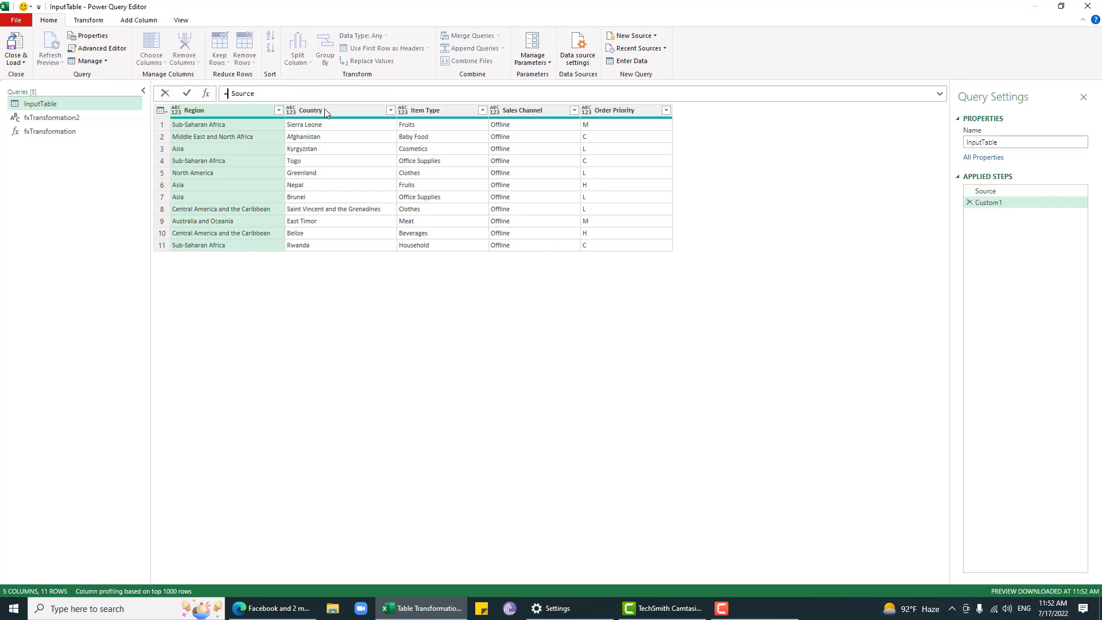
pyautogui.write('T')
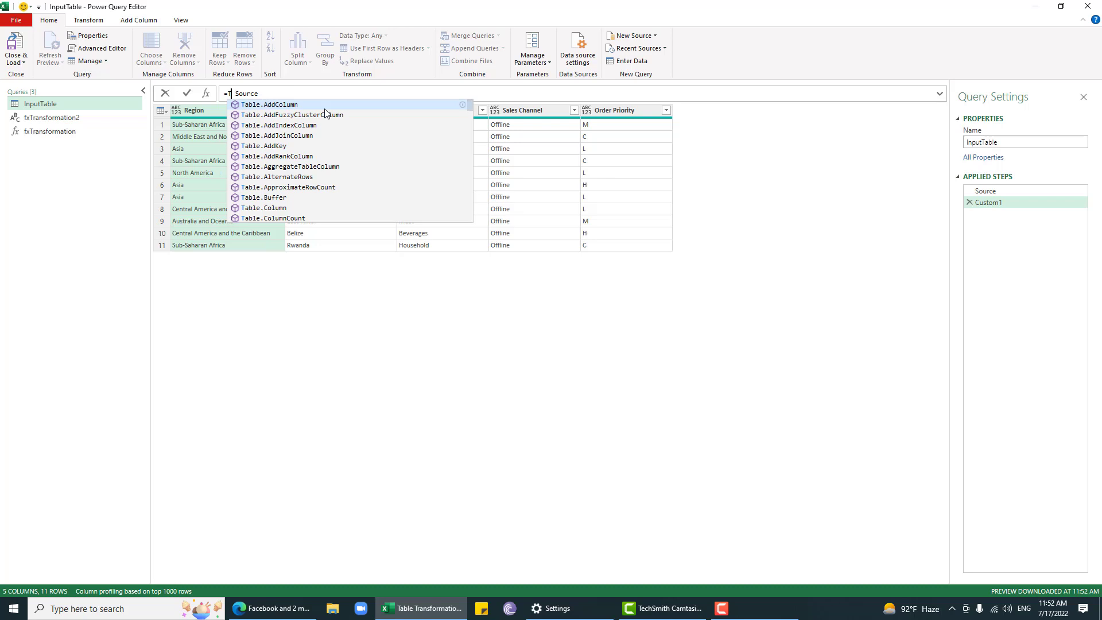
pyautogui.write('able.Trans')
pyautogui.click(360, 117)
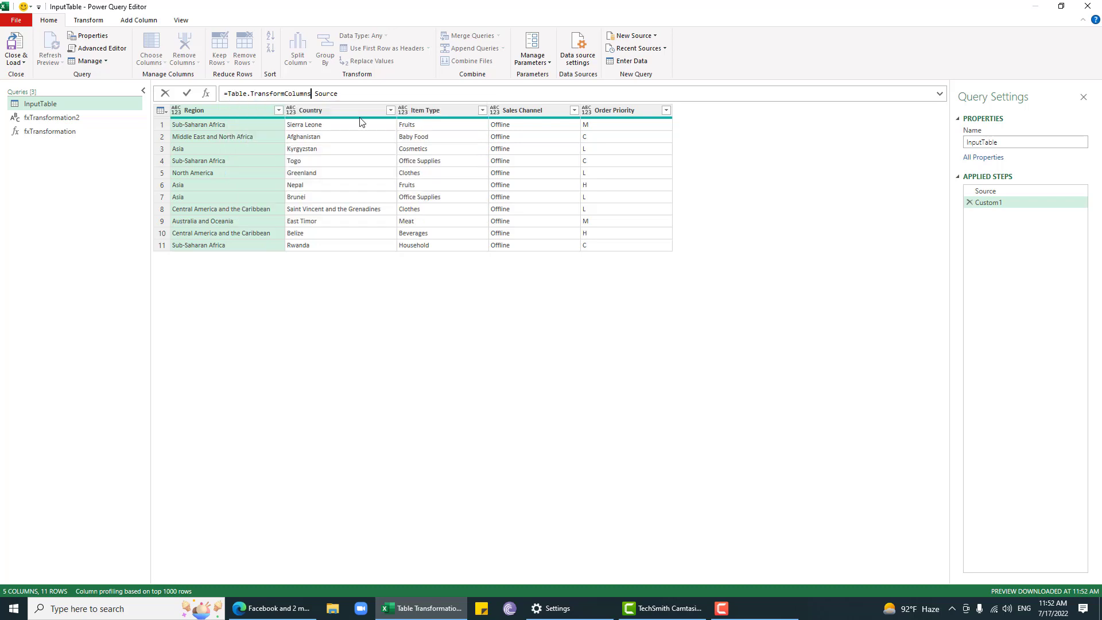
pyautogui.write('(')
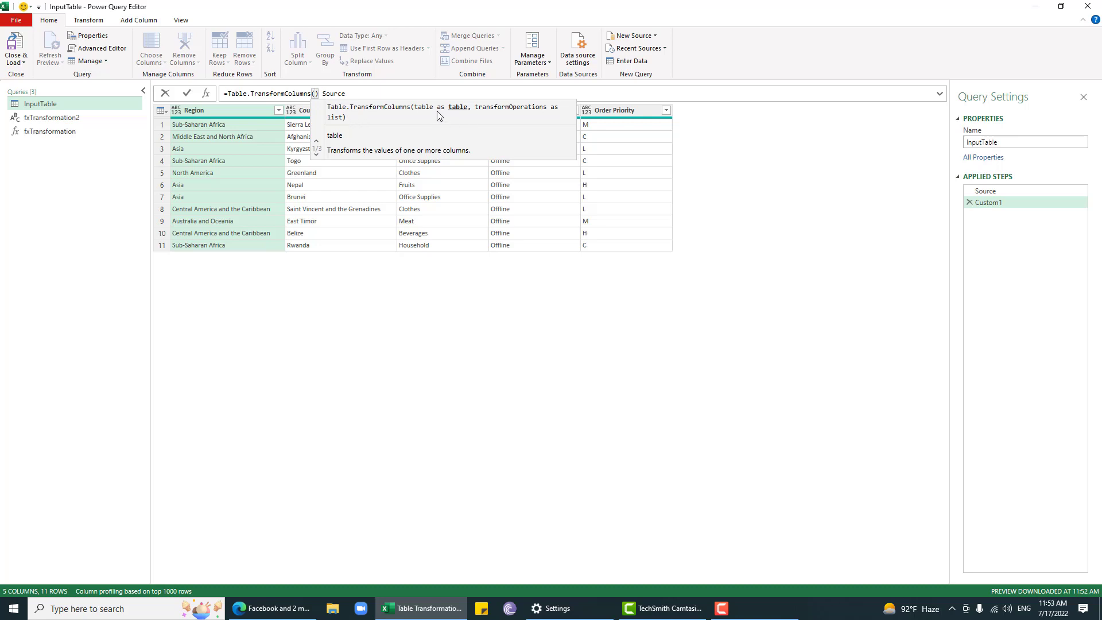
pyautogui.press('Delete')
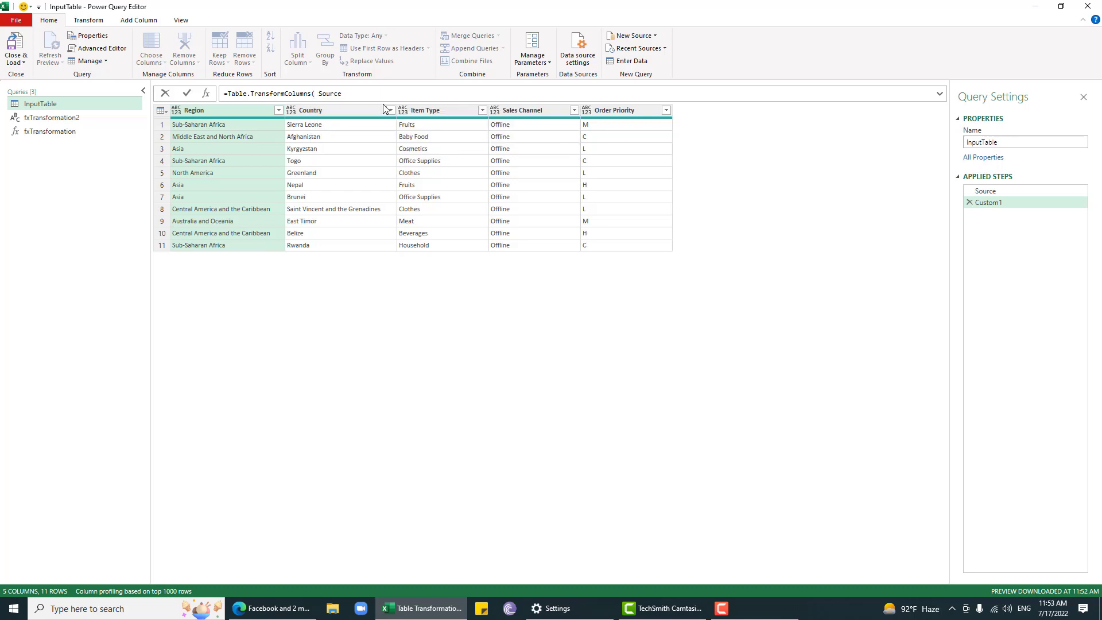
pyautogui.write(',')
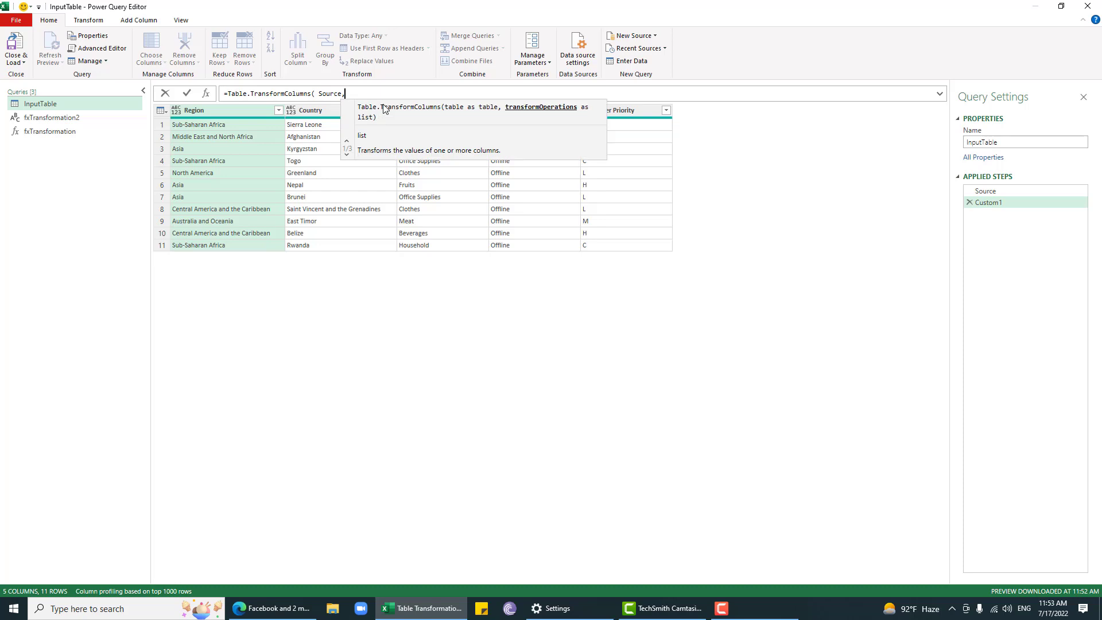
pyautogui.write('{}')
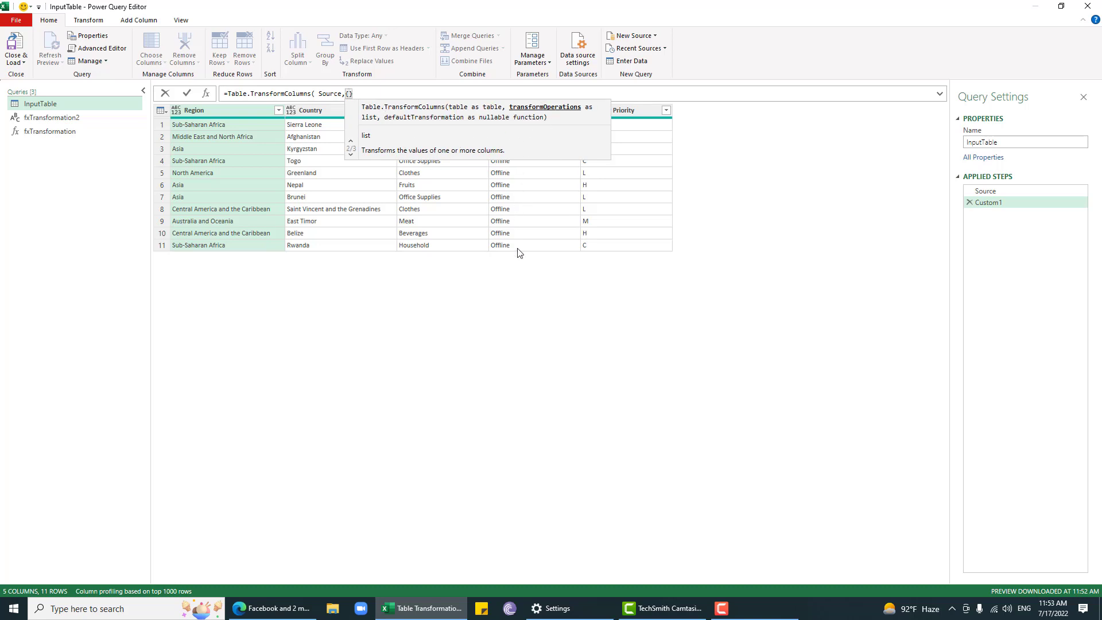
# Complete the formula with {"Region",each fxTransformation(_)}, apply it, and widen the Region column to inspect its row 8 value in full.
pyautogui.write('"')
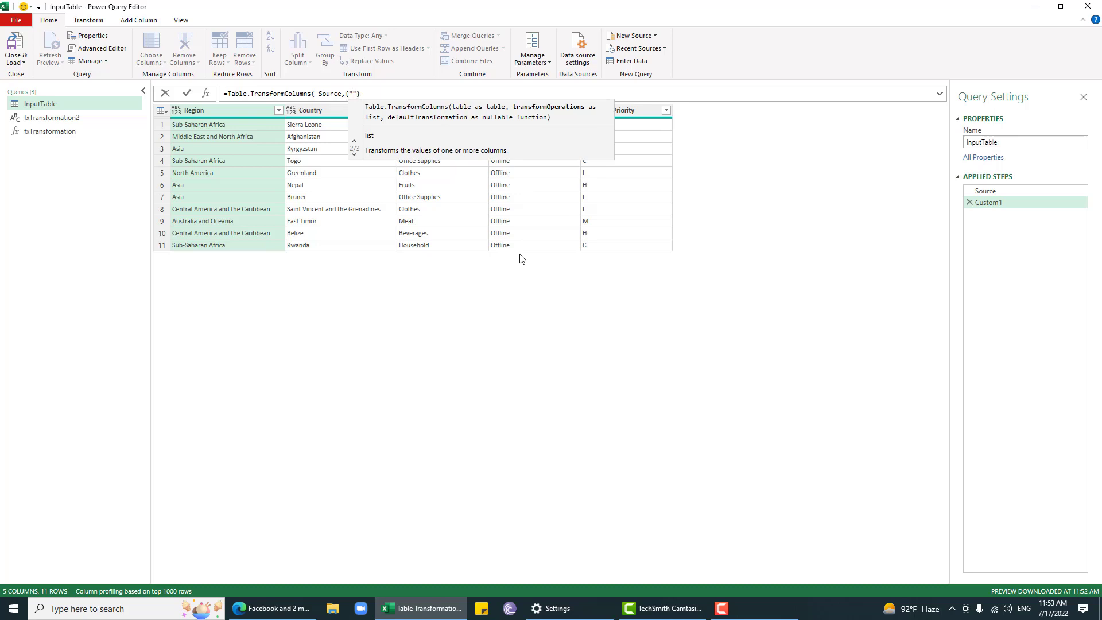
pyautogui.write('r')
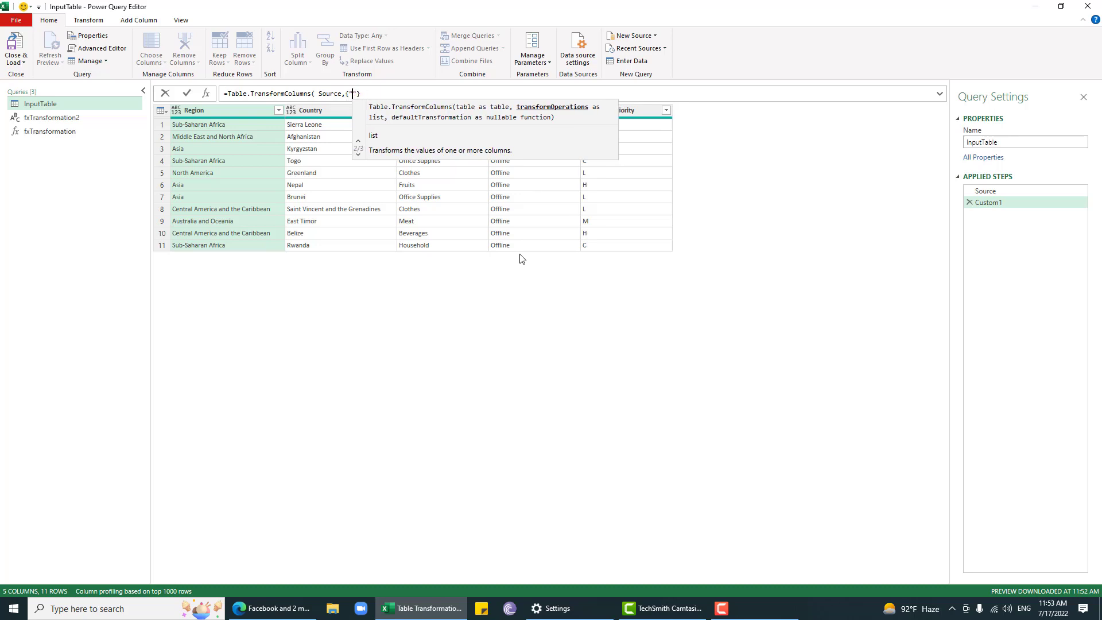
pyautogui.write('gion')
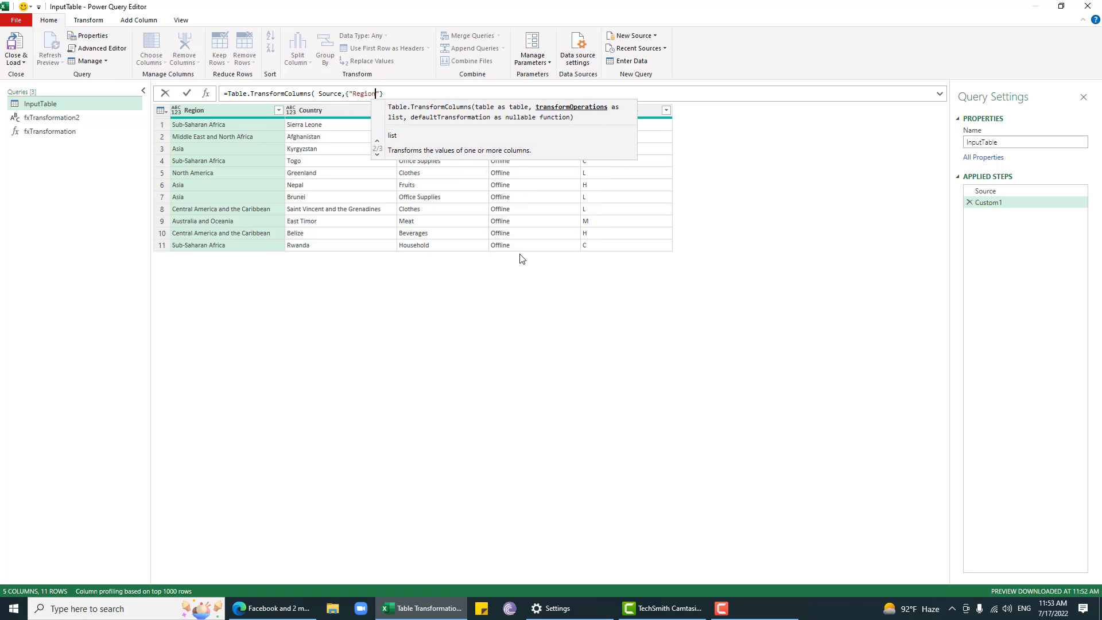
pyautogui.write('",each')
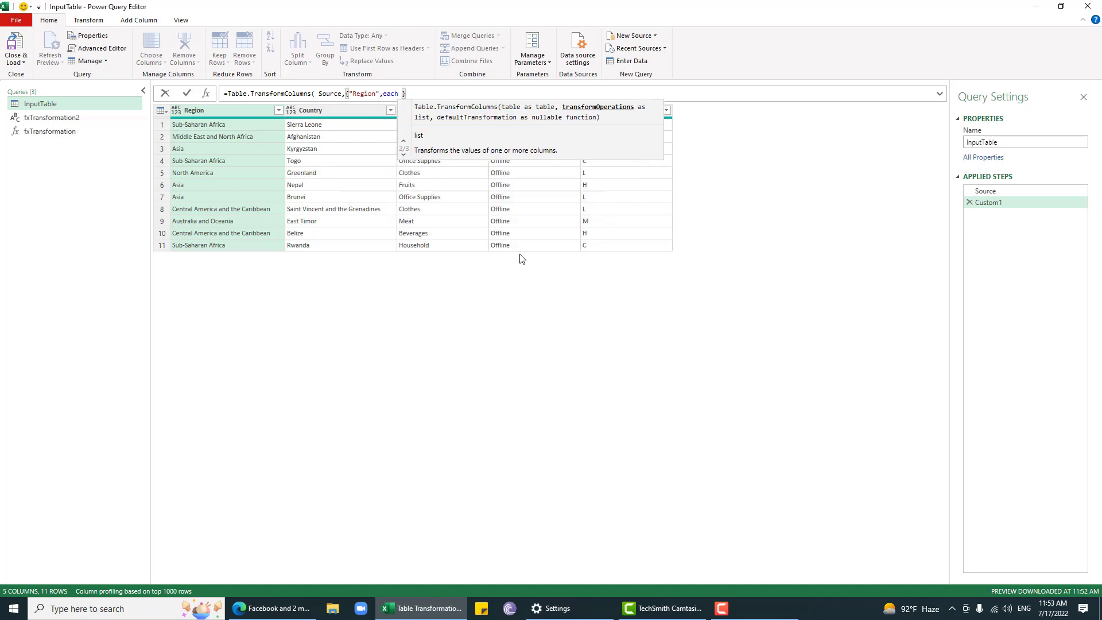
pyautogui.write(' fxTransformation')
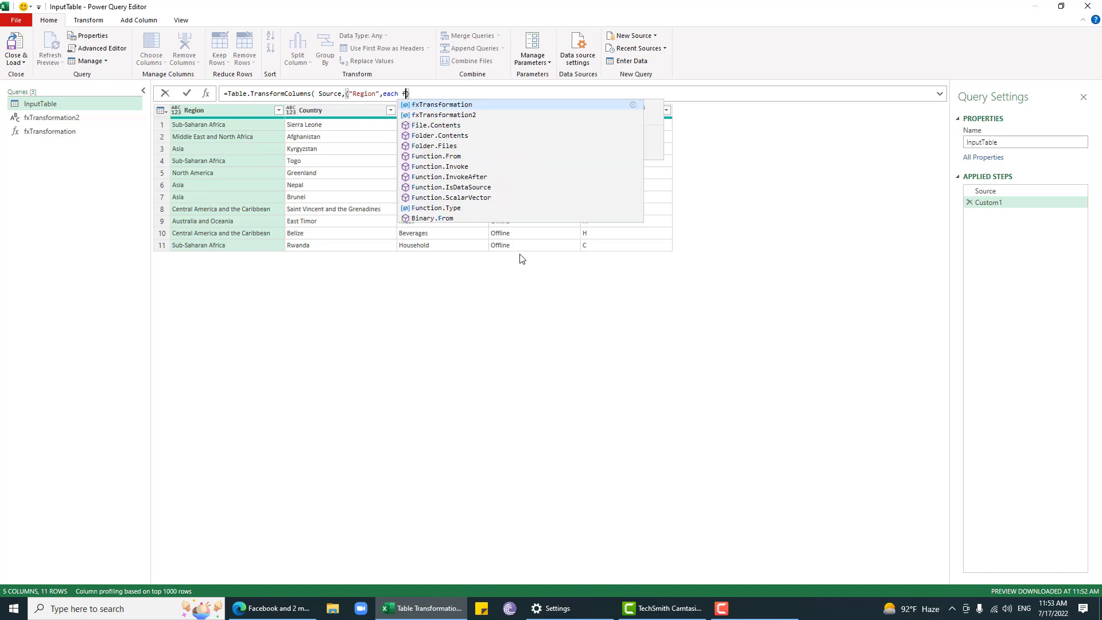
pyautogui.press('Tab')
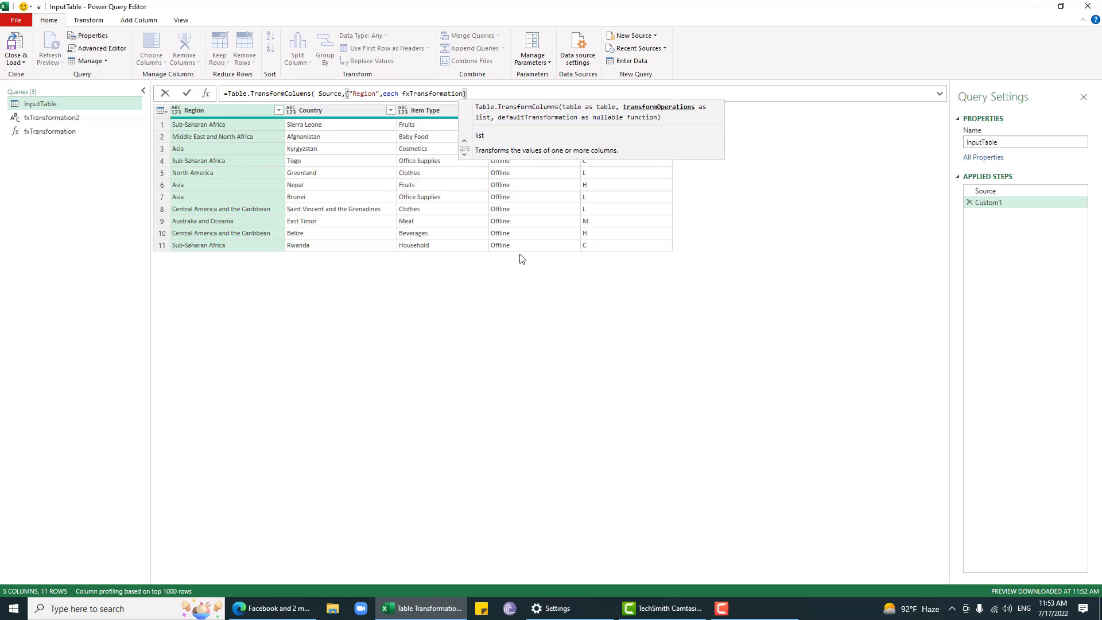
pyautogui.write('(_')
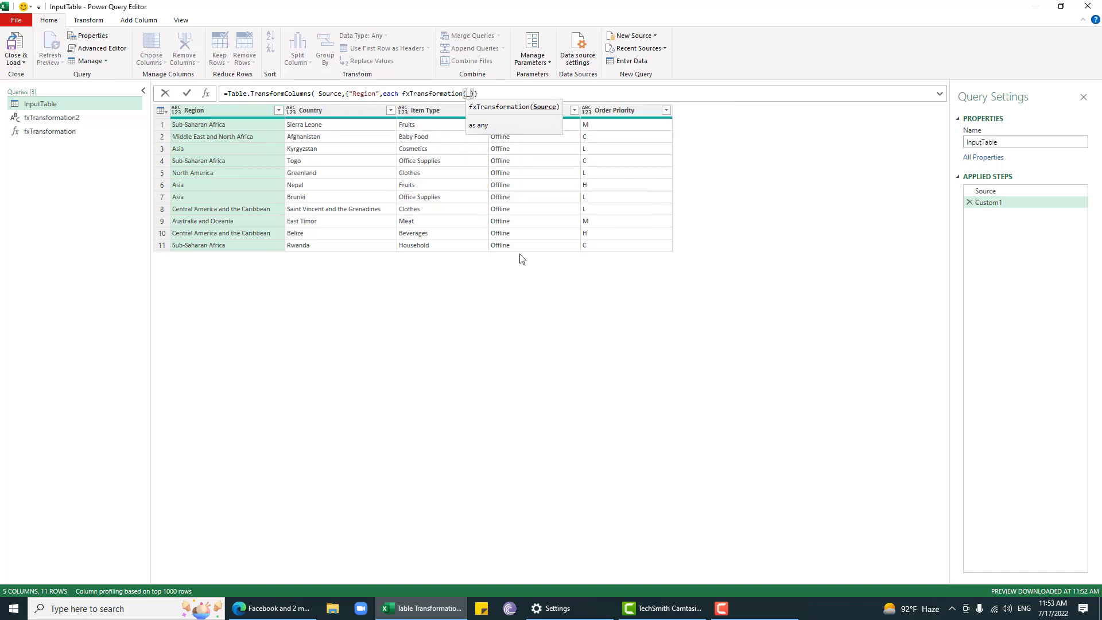
pyautogui.doubleClick(388, 93)
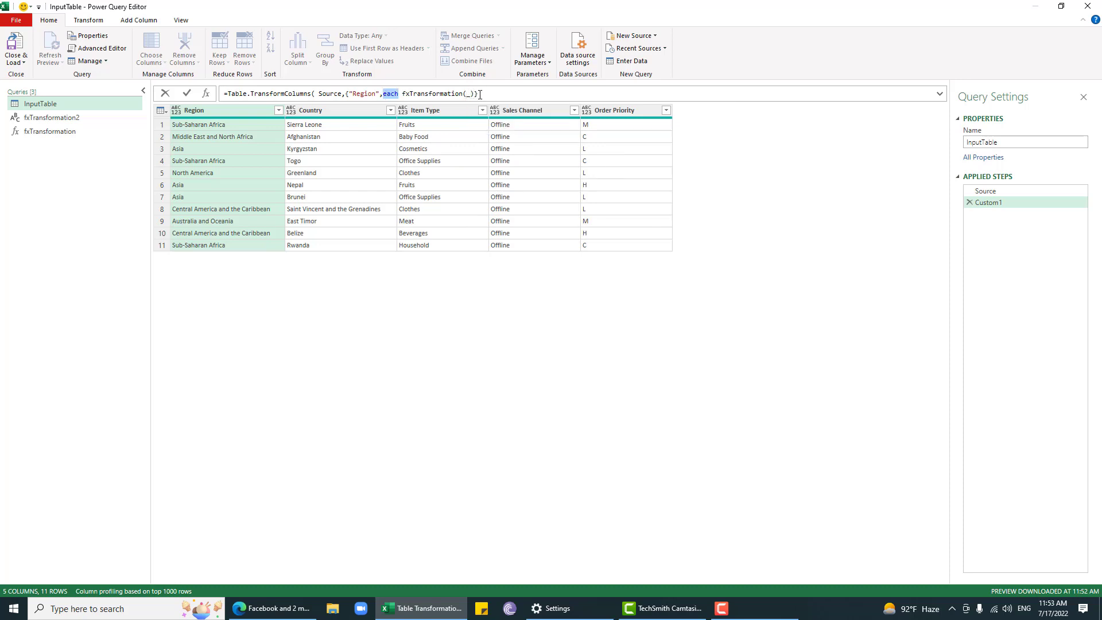
pyautogui.click(479, 94)
pyautogui.write(')')
pyautogui.press('Return')
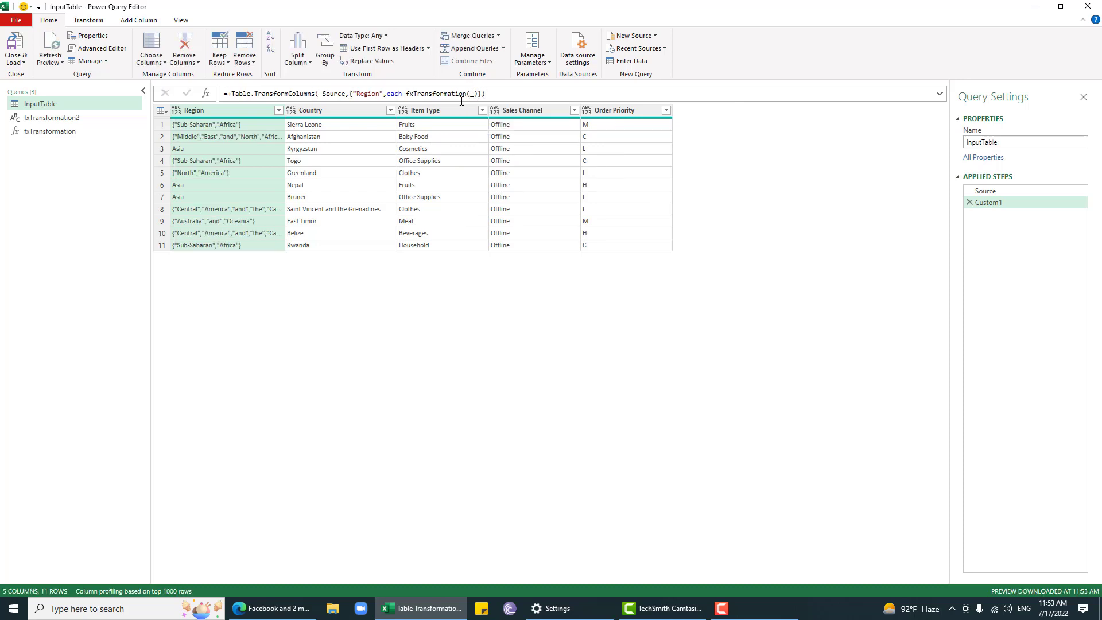
pyautogui.doubleClick(283, 111)
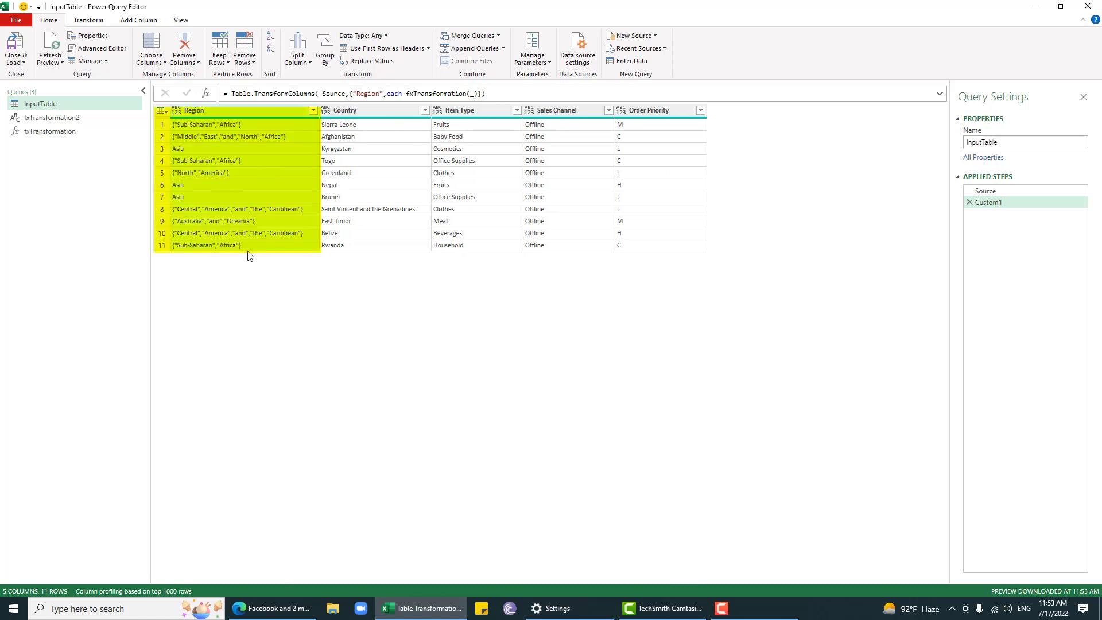
pyautogui.click(250, 208)
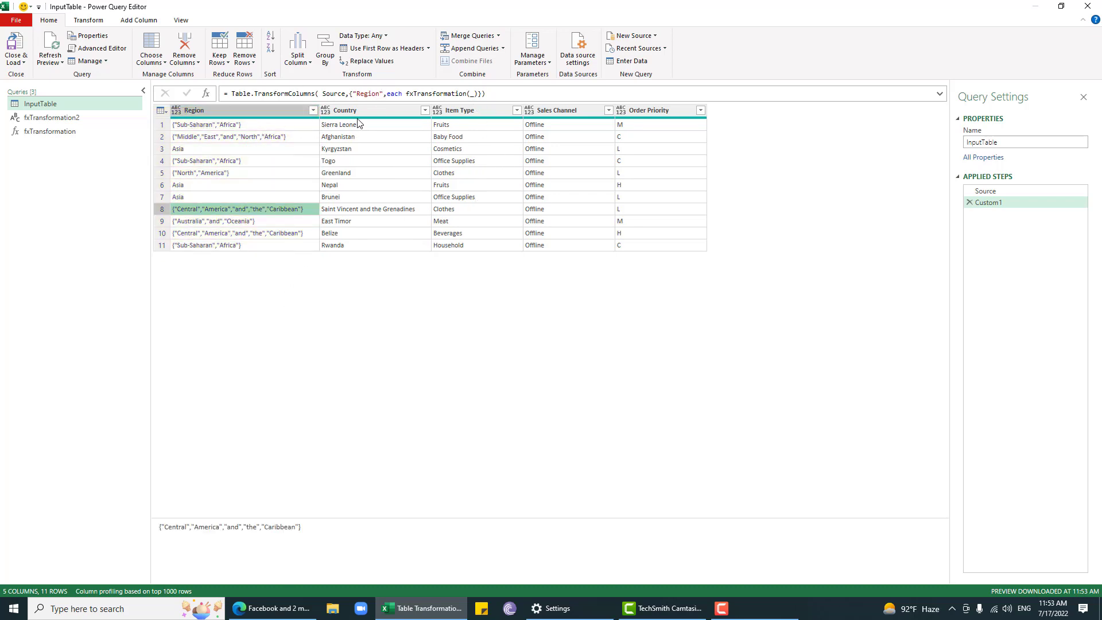
# Nest the Region operation in an outer list, add {"Country",each fxTransformation(_)}, apply the formula, and check values in the Country column.
pyautogui.click(352, 94)
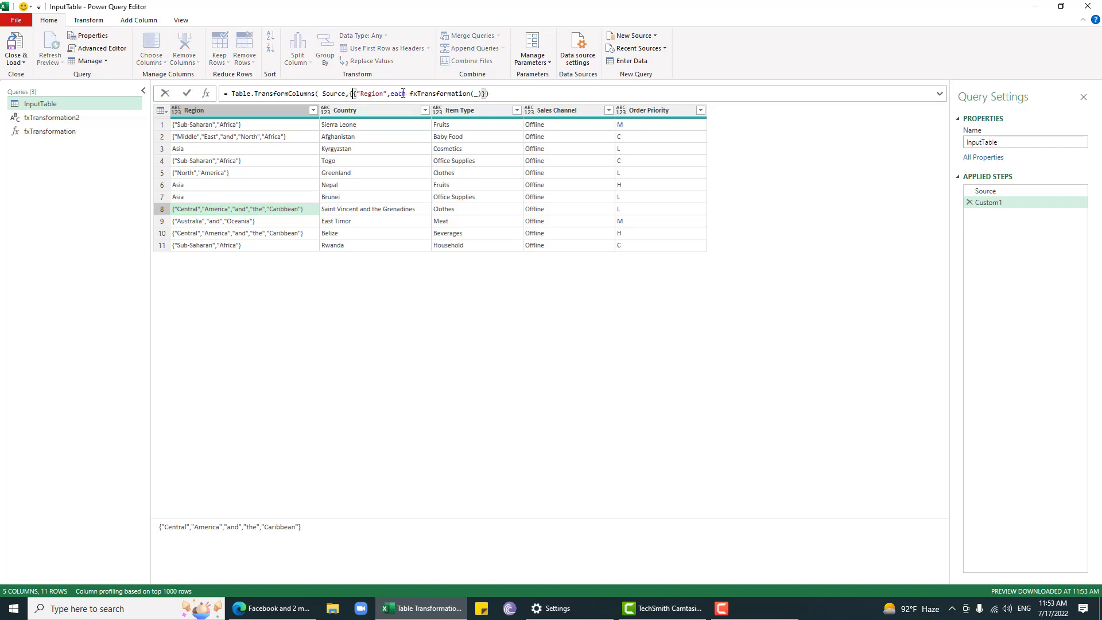
pyautogui.click(488, 94)
pyautogui.write(',{"')
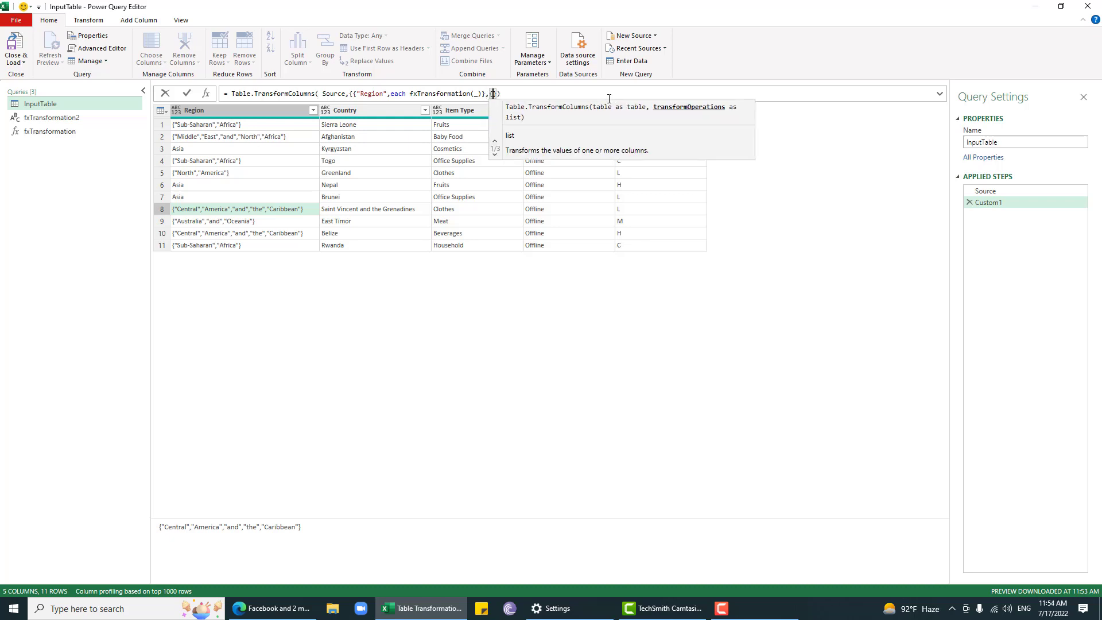
pyautogui.write('Country')
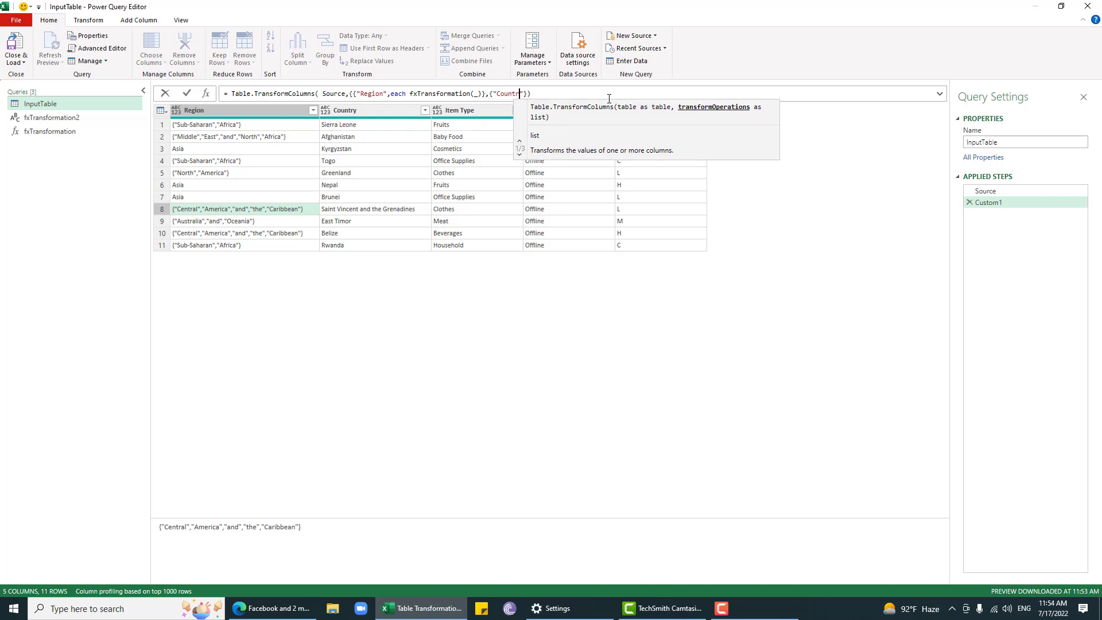
pyautogui.write('",each ')
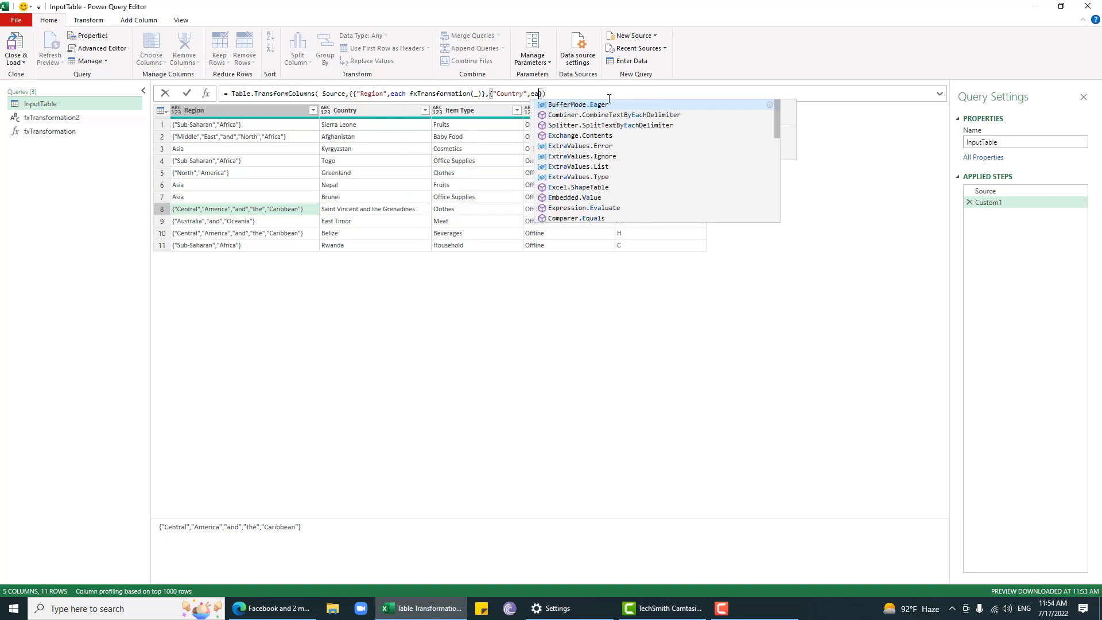
pyautogui.write('fxTransformation')
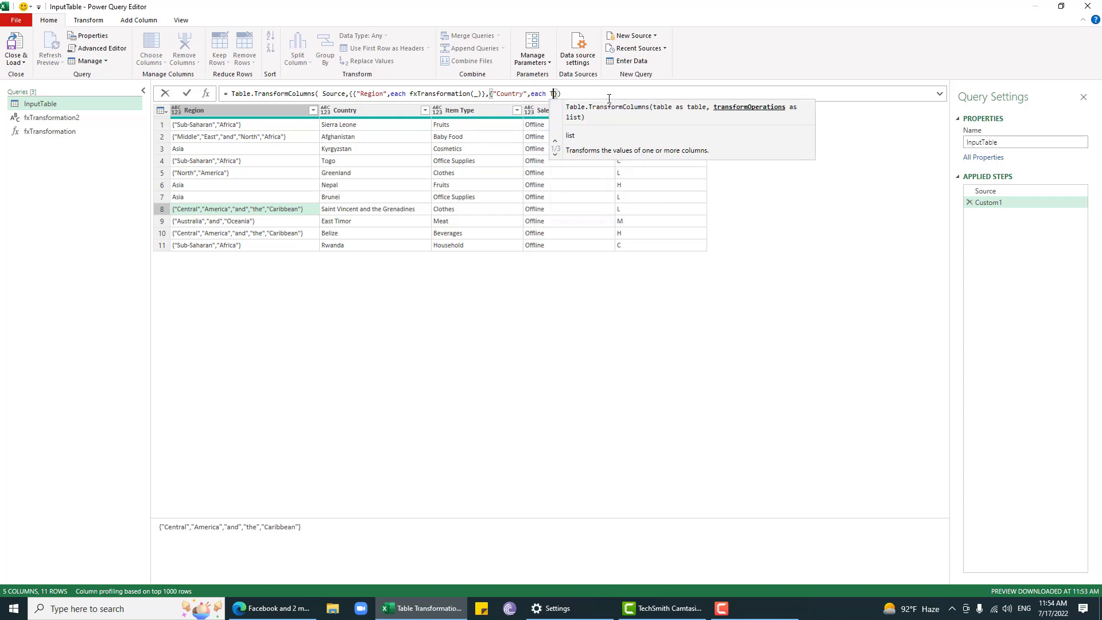
pyautogui.write('(_')
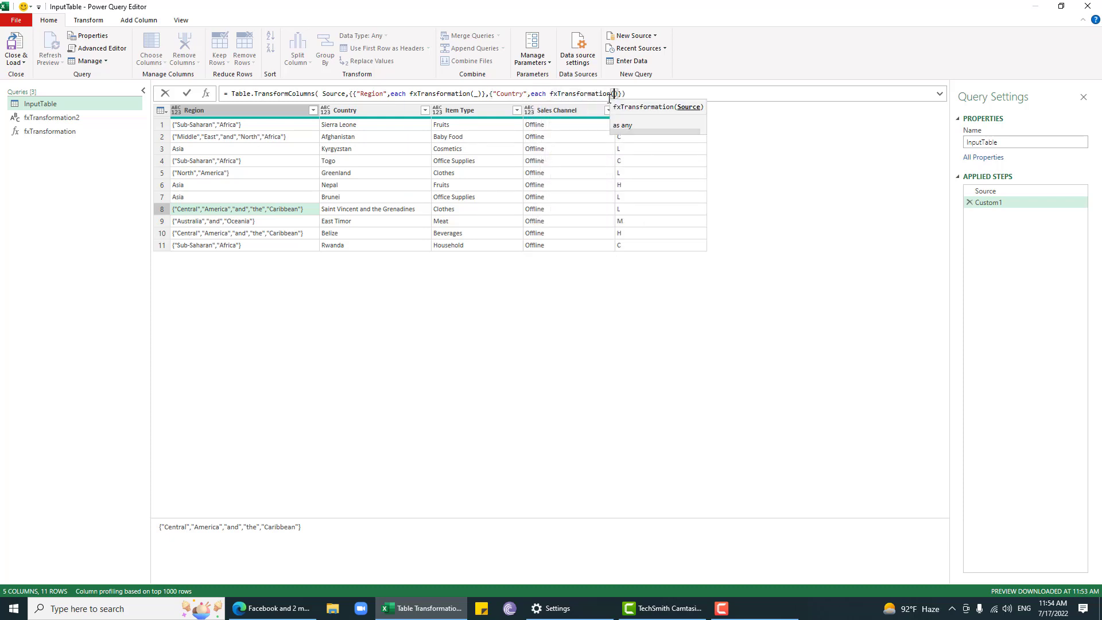
pyautogui.write(')}}')
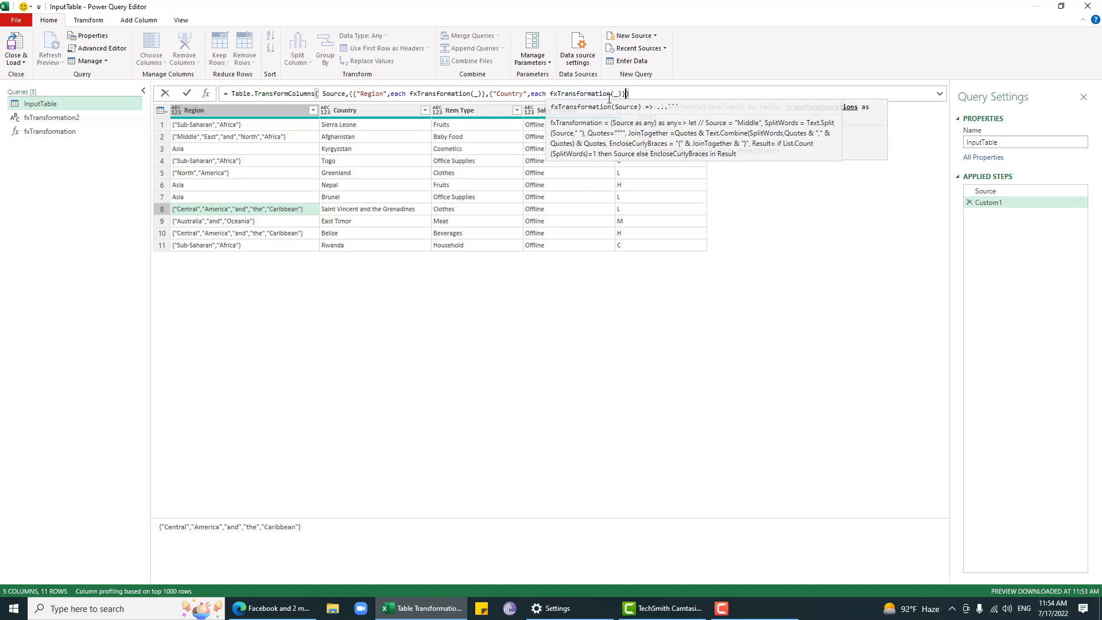
pyautogui.click(669, 94)
pyautogui.press('Return')
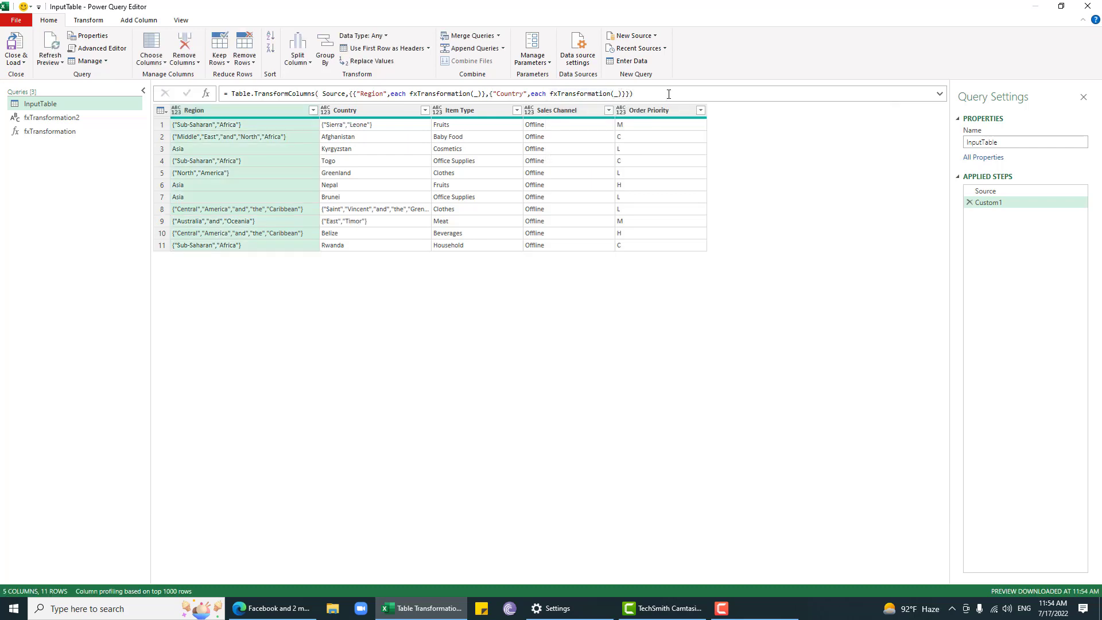
pyautogui.click(332, 152)
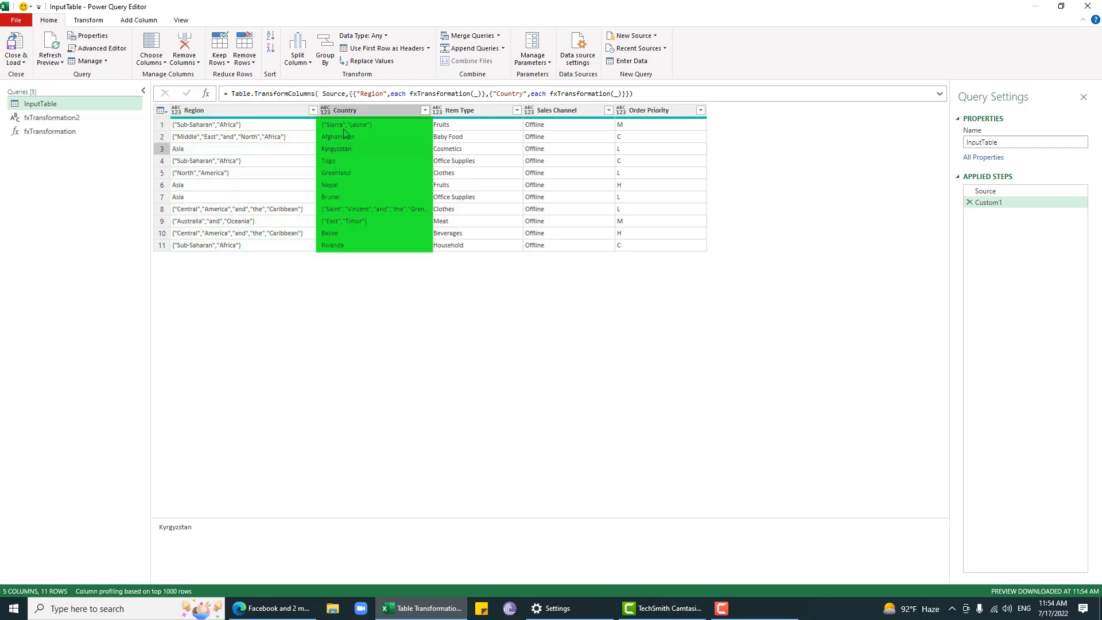
pyautogui.click(344, 128)
pyautogui.click(353, 210)
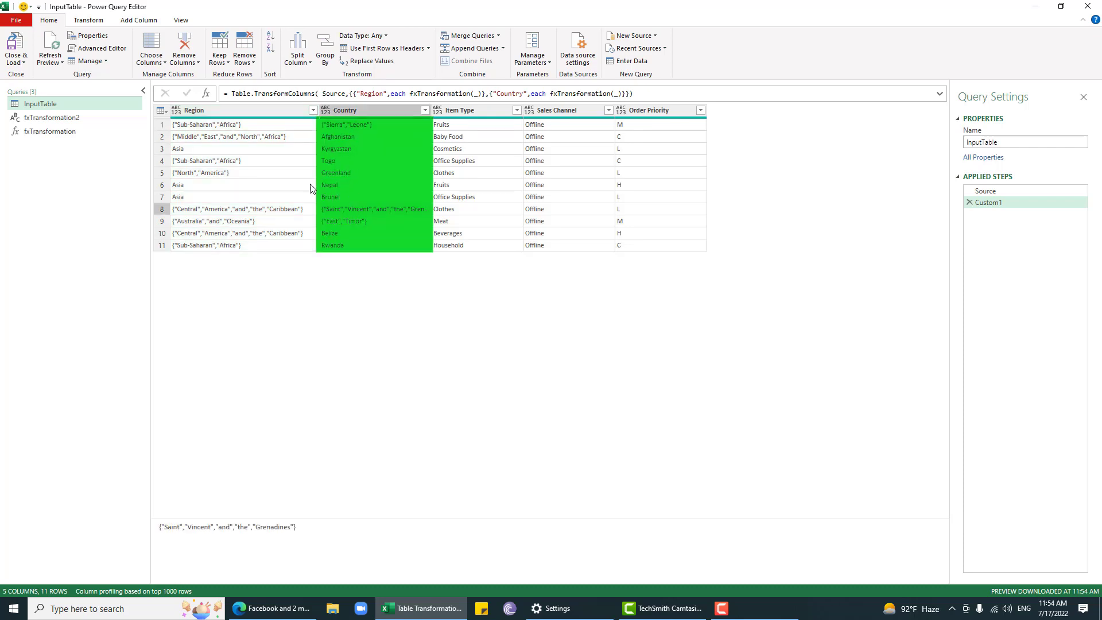
# Review the row 8 Region value and the Region and Country operations list in the Table.TransformColumns formula.
pyautogui.click(280, 177)
pyautogui.click(278, 210)
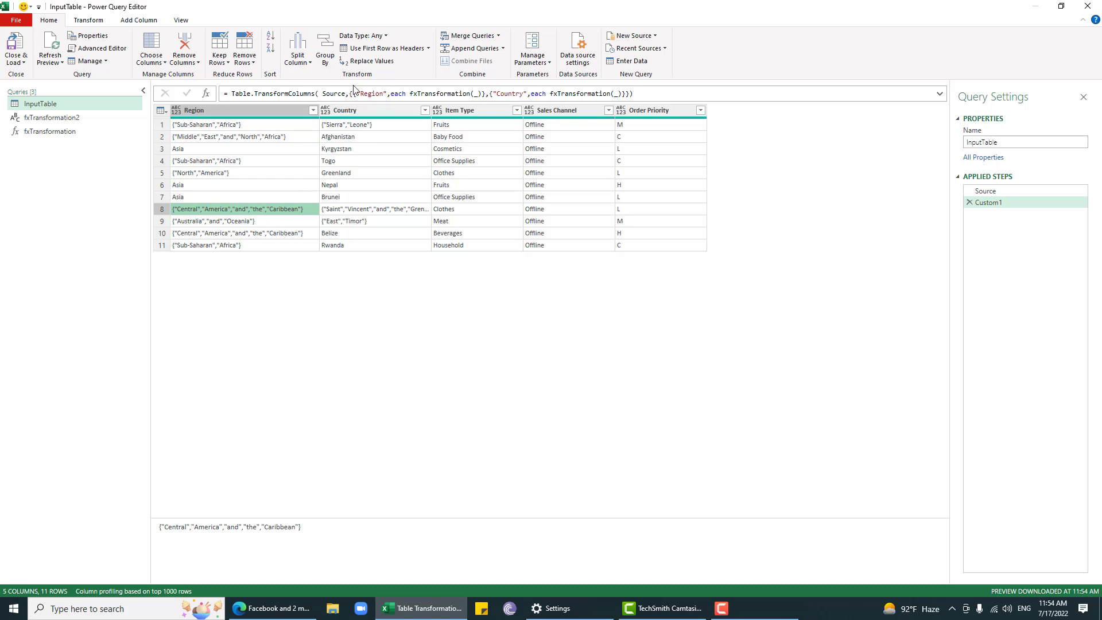
pyautogui.moveTo(352, 93); pyautogui.dragTo(630, 93)
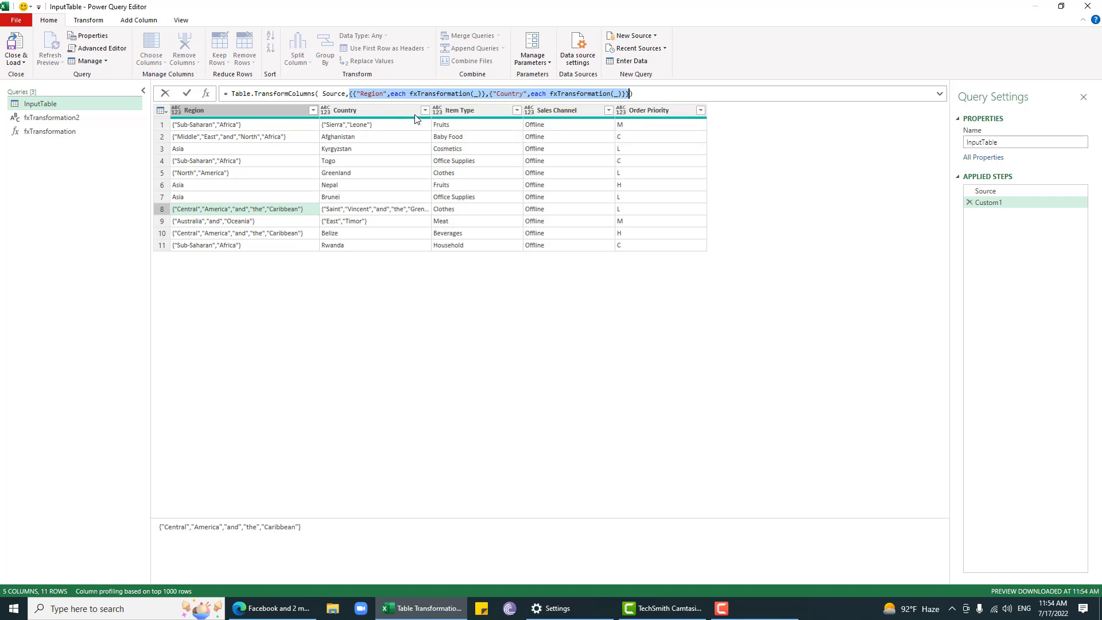
pyautogui.doubleClick(372, 94)
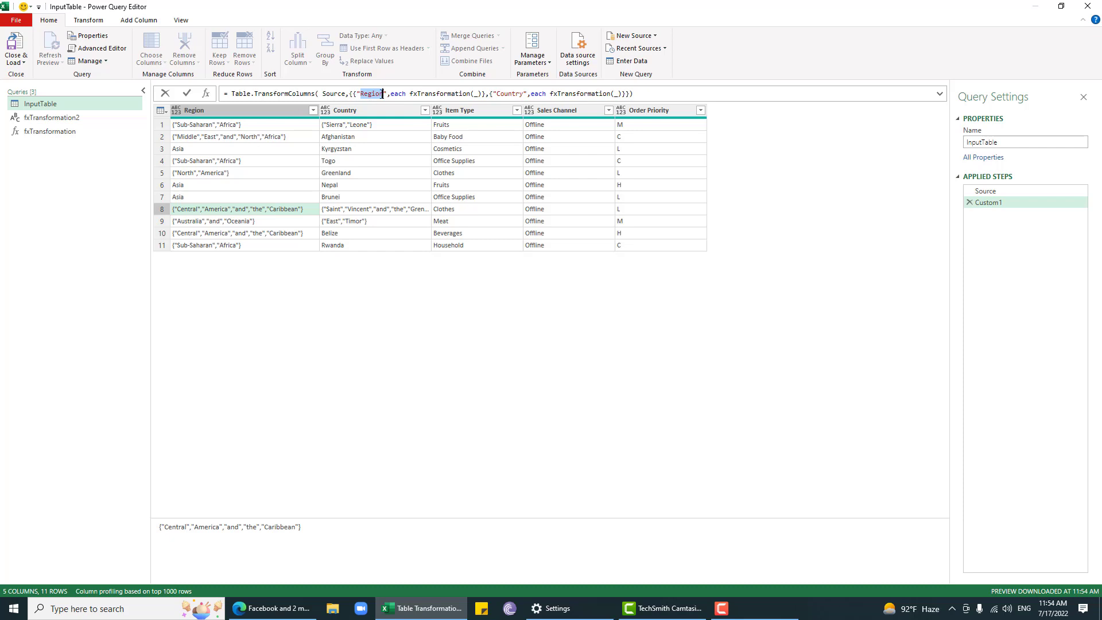
pyautogui.doubleClick(445, 95)
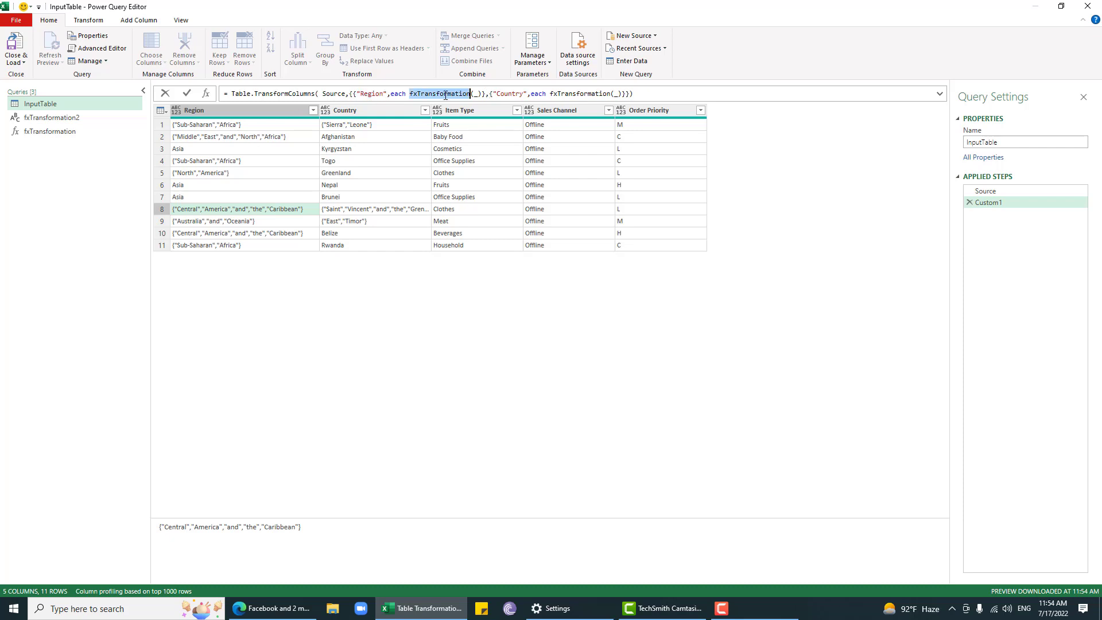
pyautogui.doubleClick(389, 94)
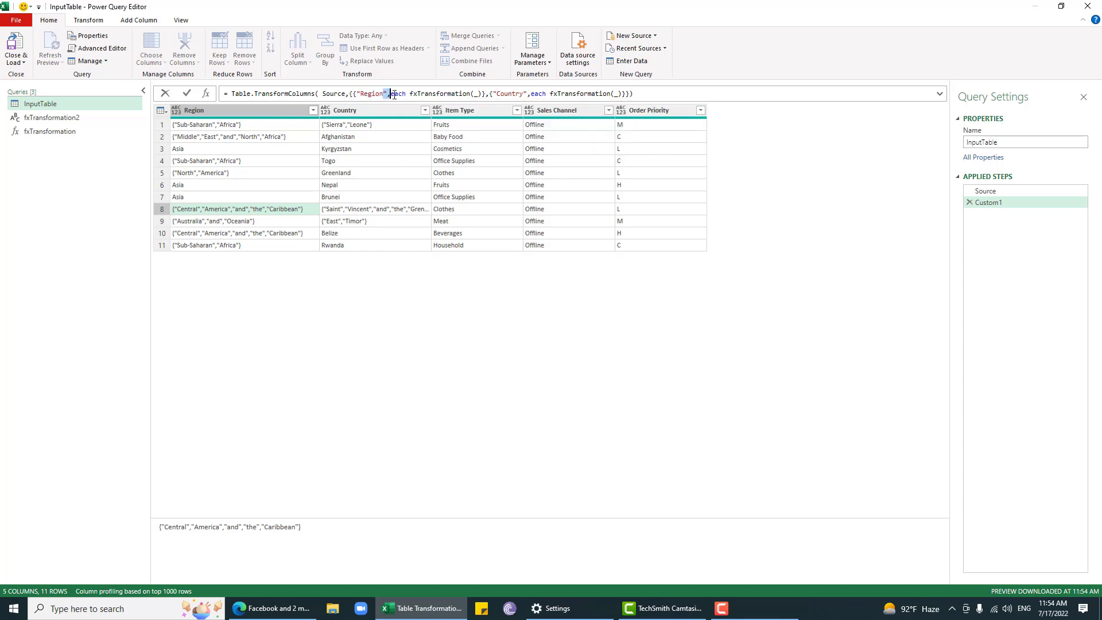
# Delete the Custom1 step and add a new custom step that lists the source's column names with Table.ColumnNames( Source).
pyautogui.click(969, 204)
pyautogui.click(969, 202)
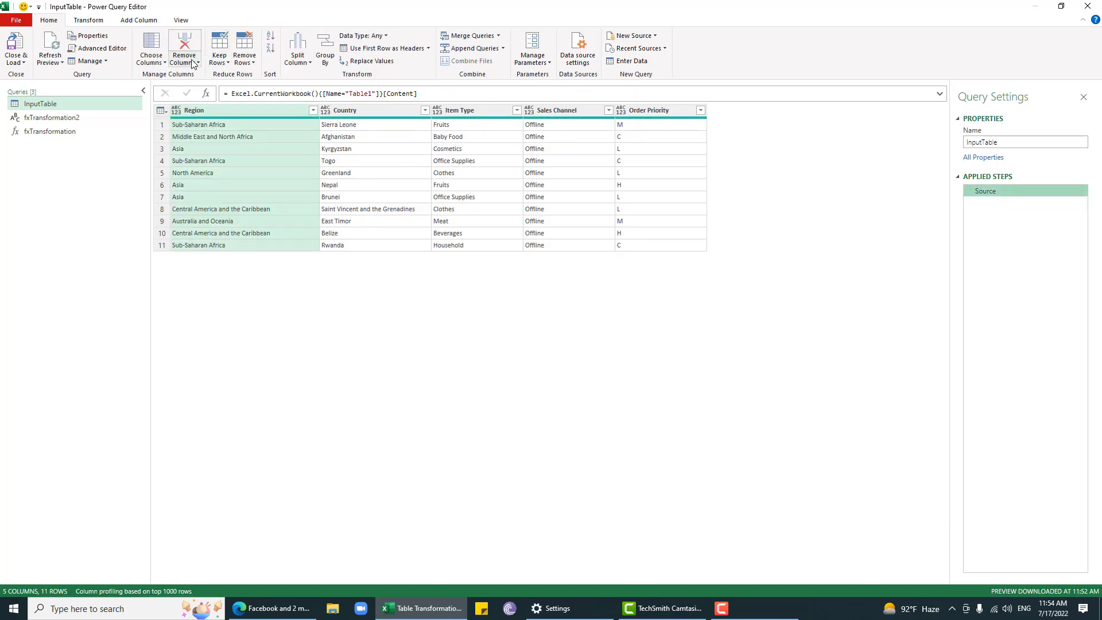
pyautogui.click(206, 94)
pyautogui.click(250, 93)
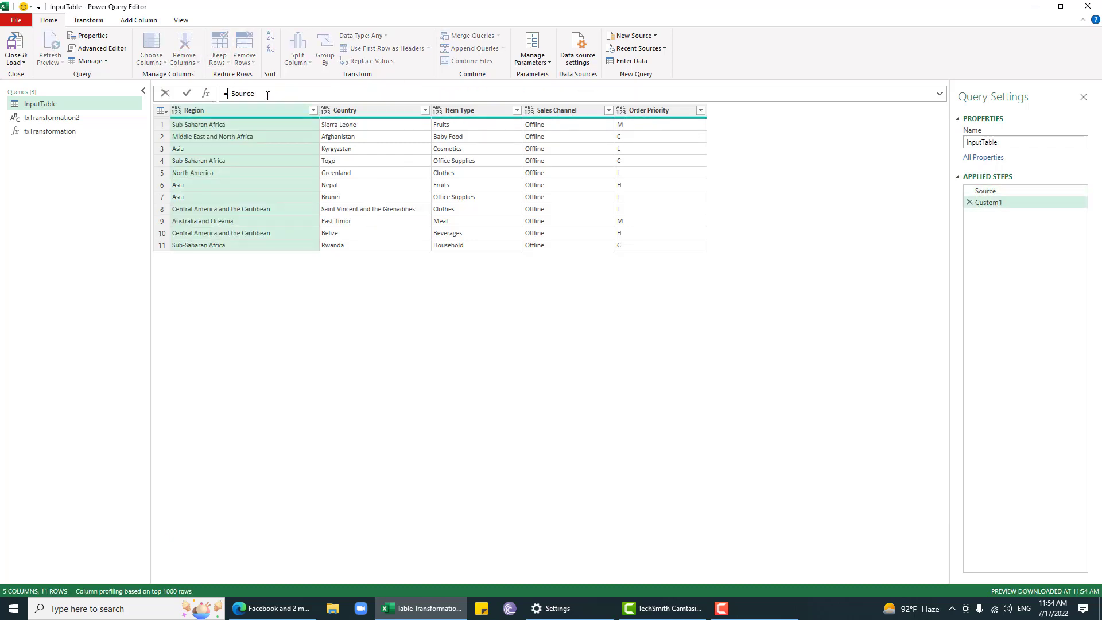
pyautogui.write('TC')
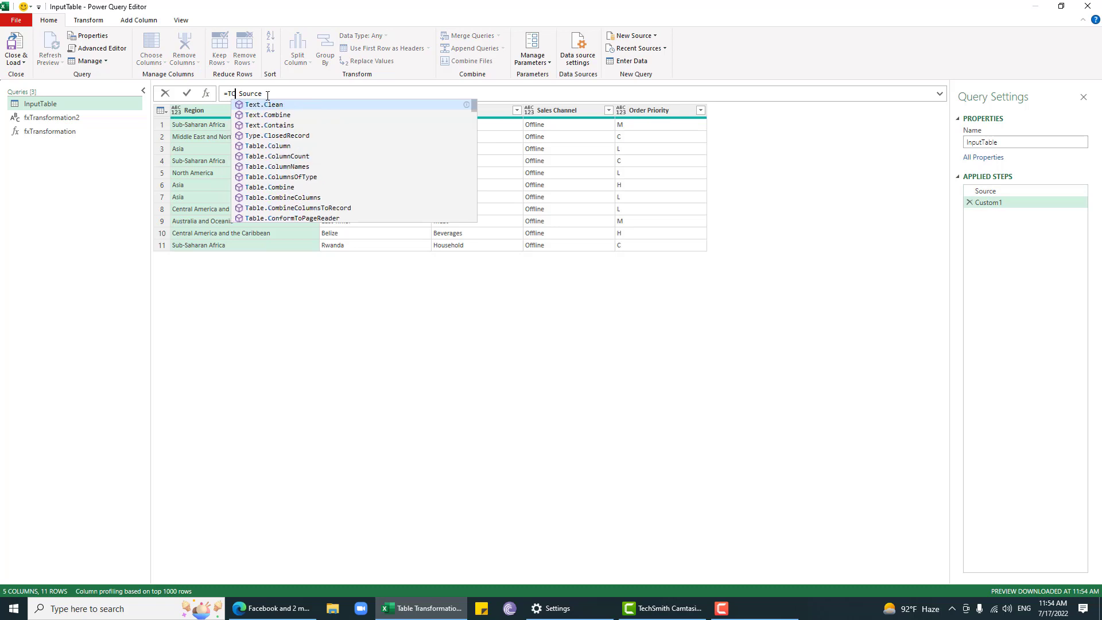
pyautogui.write('N')
pyautogui.press('Tab')
pyautogui.write('(')
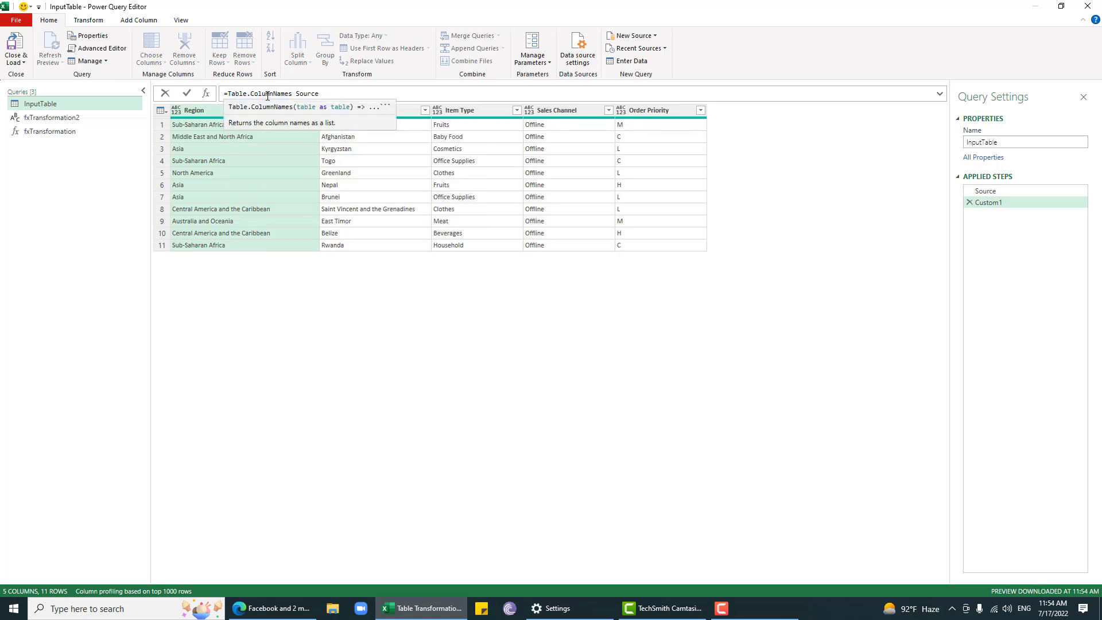
pyautogui.press('Delete')
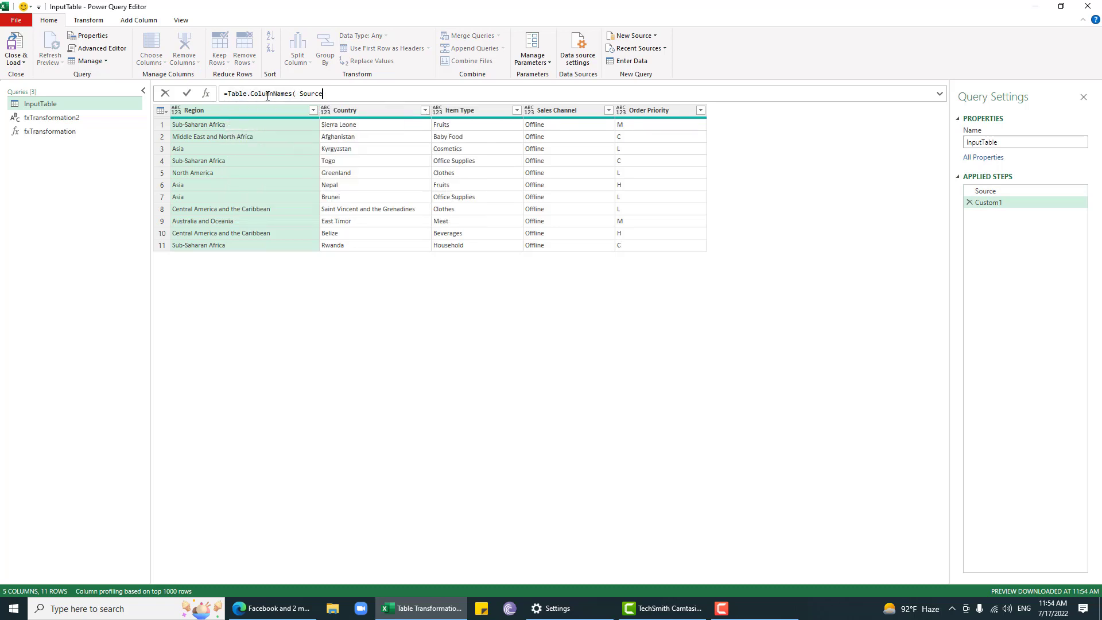
pyautogui.write(')')
pyautogui.press('Return')
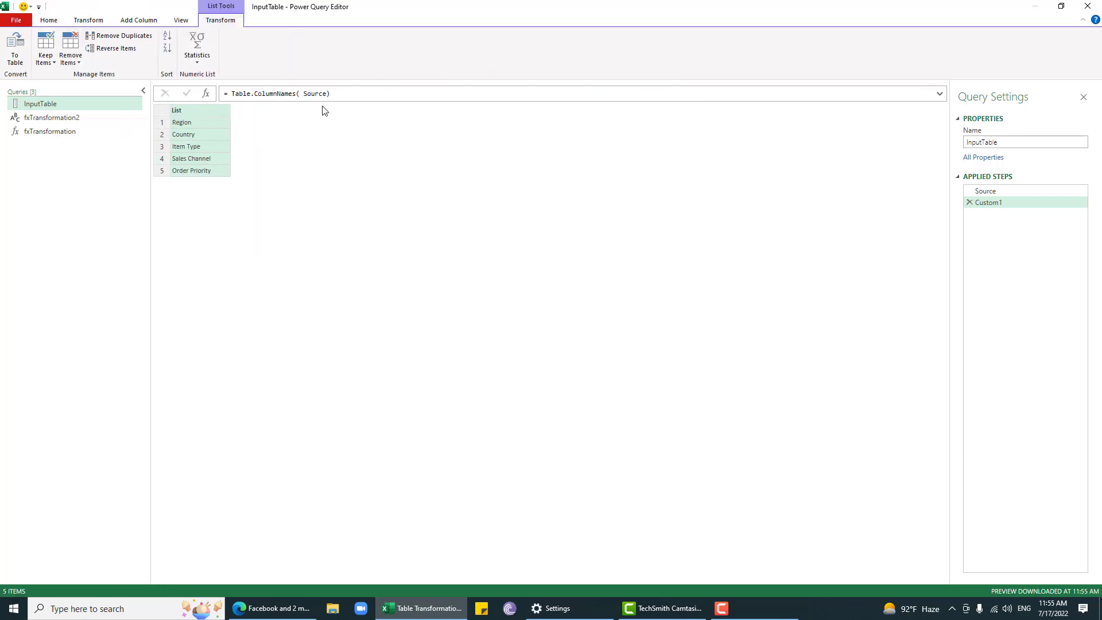
# Remove the space before Source in the Table.ColumnNames formula and reapply it.
pyautogui.click(306, 96)
pyautogui.press('BackSpace')
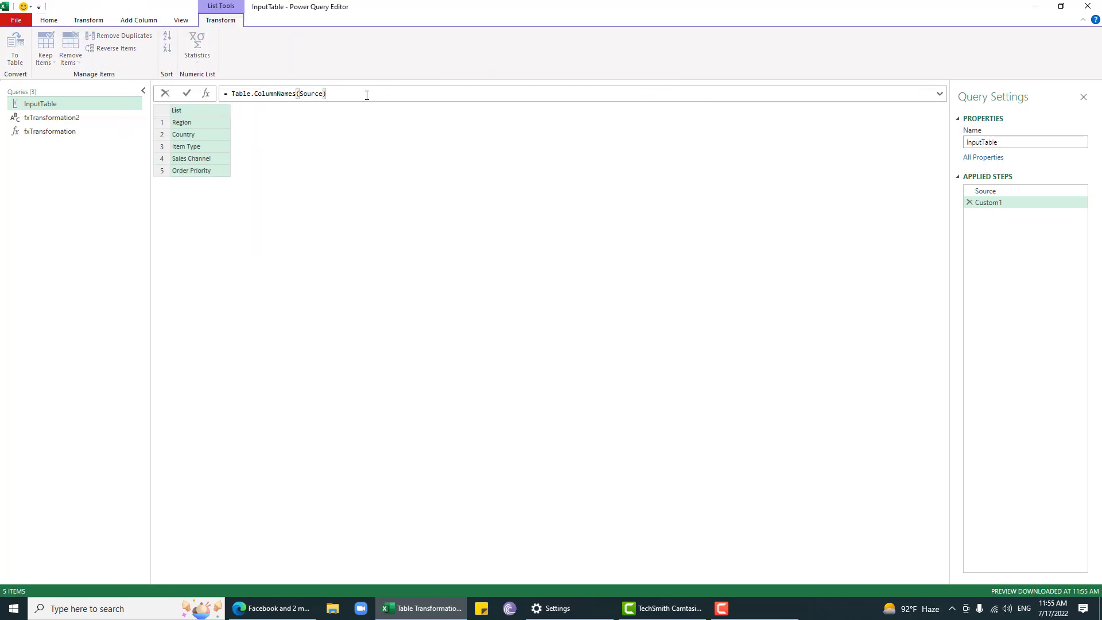
pyautogui.press('Return')
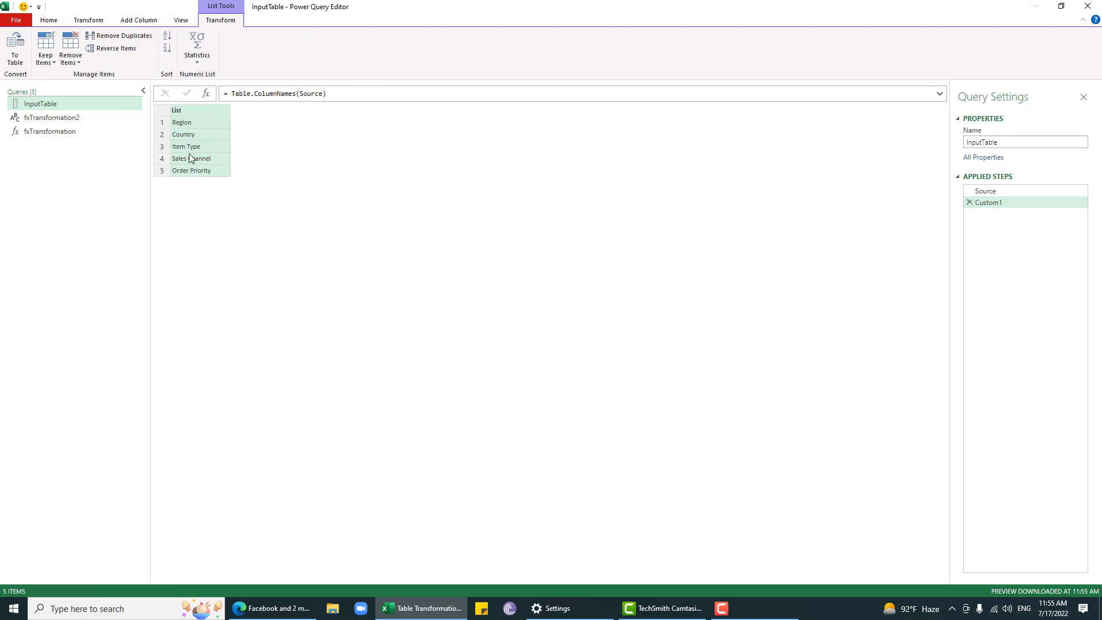
# Rename the column names step to ColumnList.
pyautogui.rightClick(1005, 201)
pyautogui.click(1027, 228)
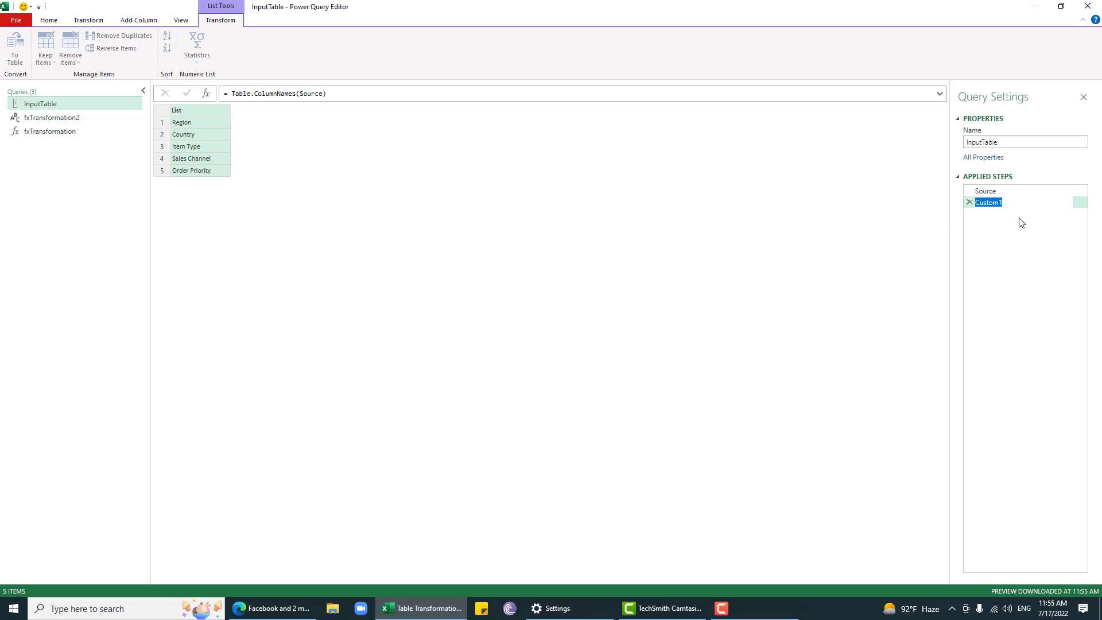
pyautogui.write('cO')
pyautogui.press('BackSpace')
pyautogui.press('BackSpace')
pyautogui.press('BackSpace')
pyautogui.write('ColumnList')
pyautogui.press('Return')
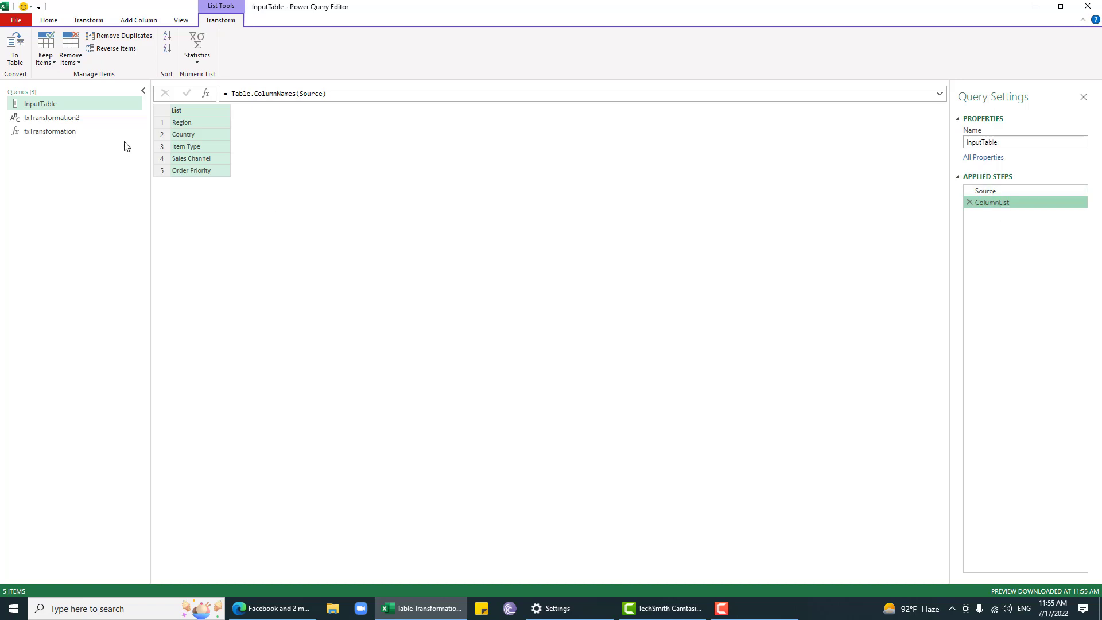
# Add a custom step with the formula =List.Transform(ColumnList,each {_,each fxTransformation(_)}) and apply it.
pyautogui.click(205, 94)
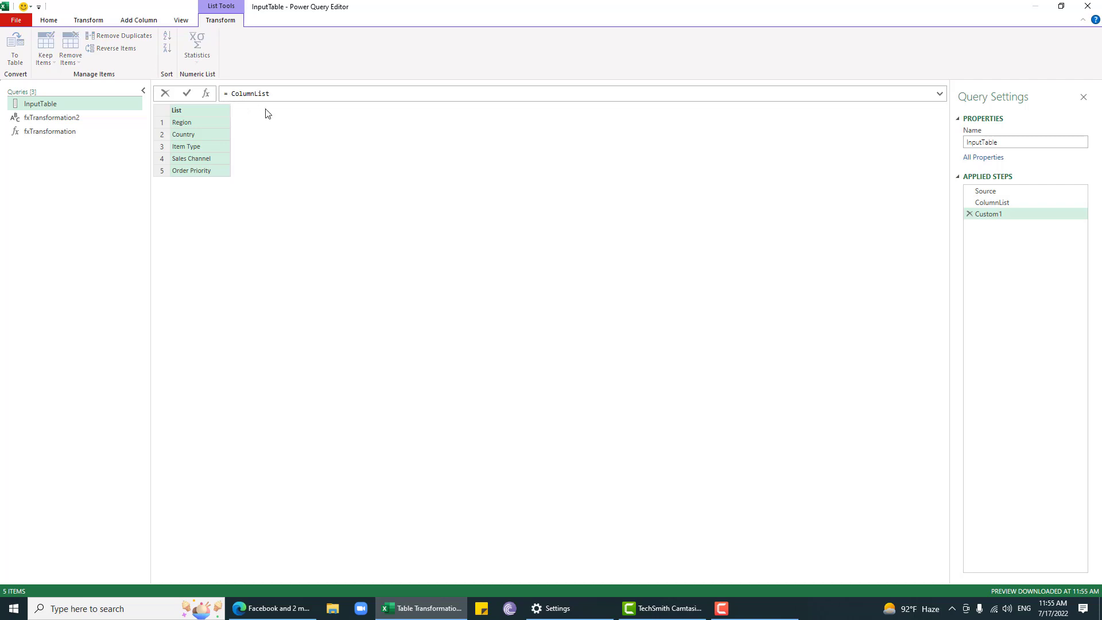
pyautogui.write('List.Transform(')
pyautogui.press('Delete')
pyautogui.press('BackSpace')
pyautogui.write(',each {_,each fxt')
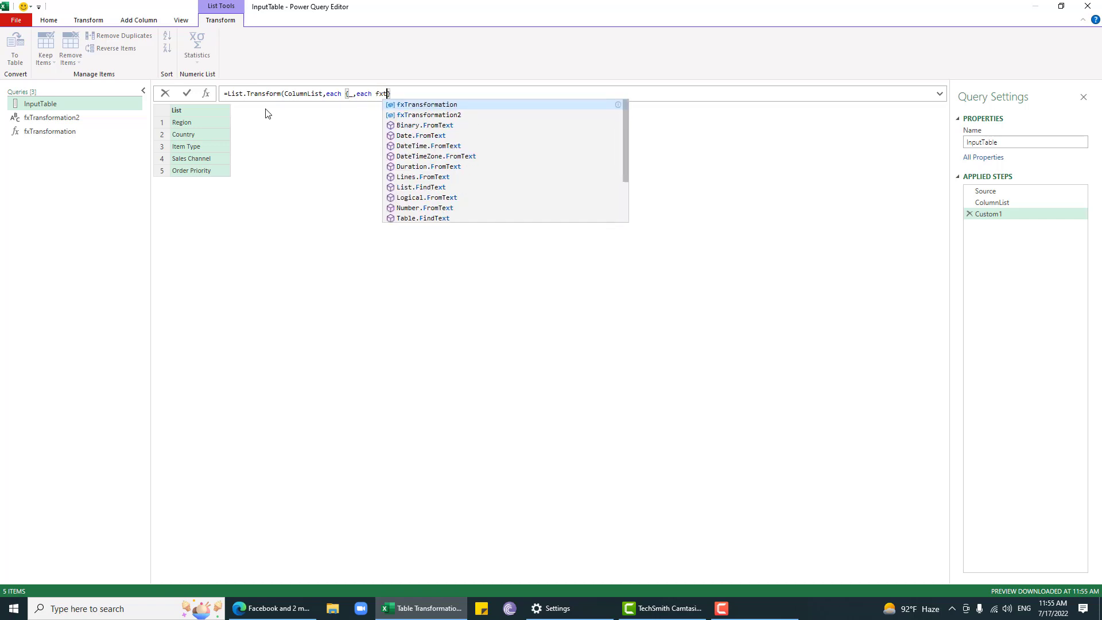
pyautogui.press('Tab')
pyautogui.write('(_)})')
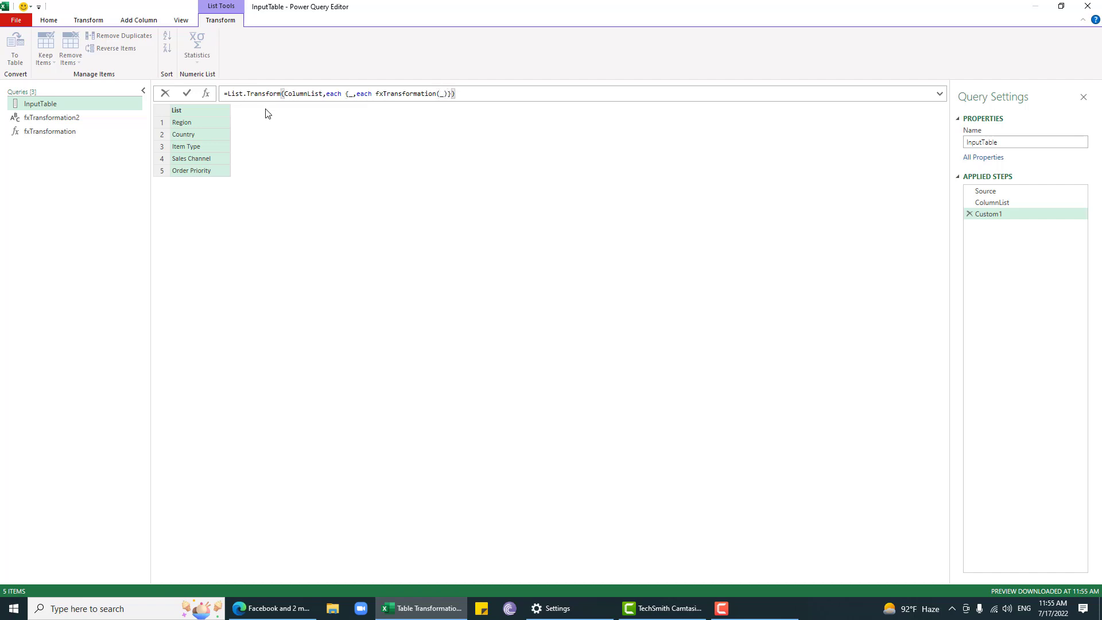
pyautogui.press('Return')
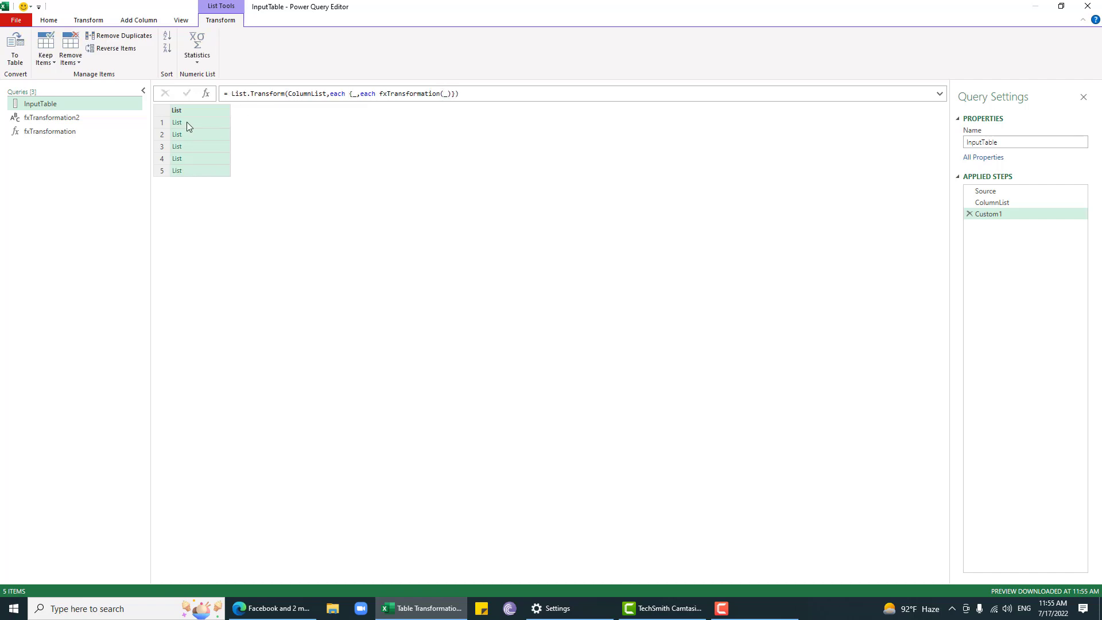
# Preview each of the five nested lists to check its column name and function pair.
pyautogui.click(209, 121)
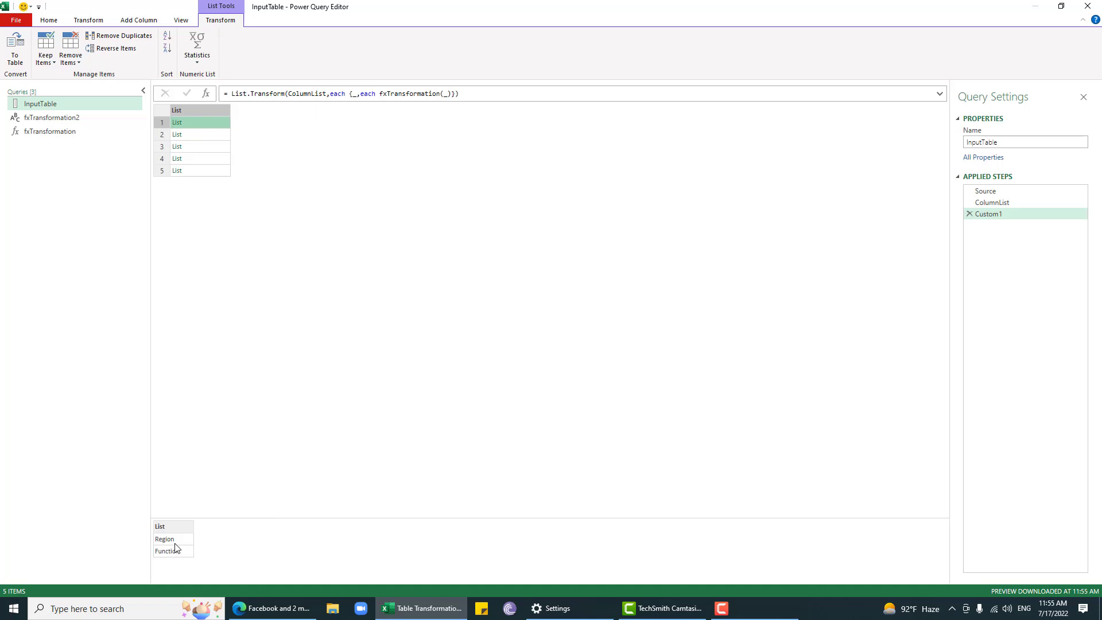
pyautogui.click(175, 553)
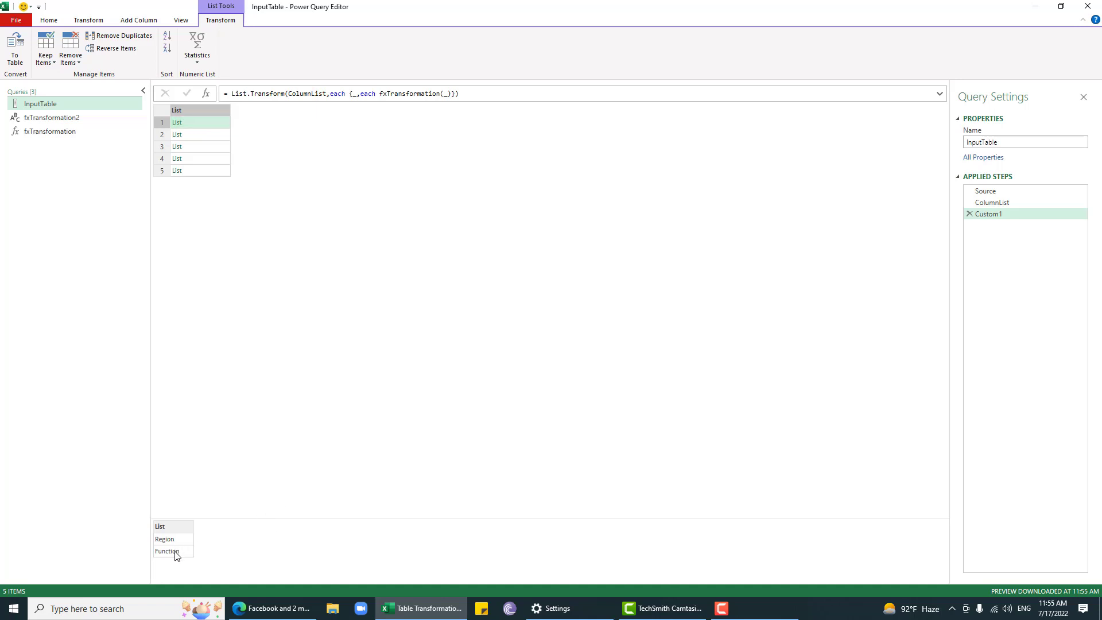
pyautogui.click(198, 136)
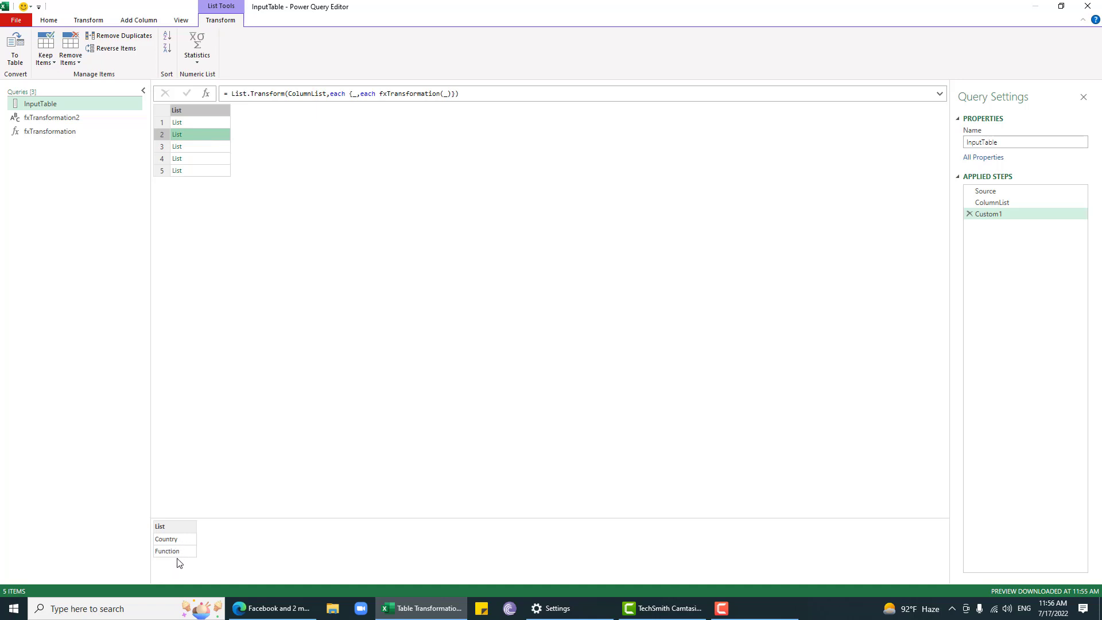
pyautogui.click(201, 148)
pyautogui.click(200, 161)
pyautogui.click(200, 172)
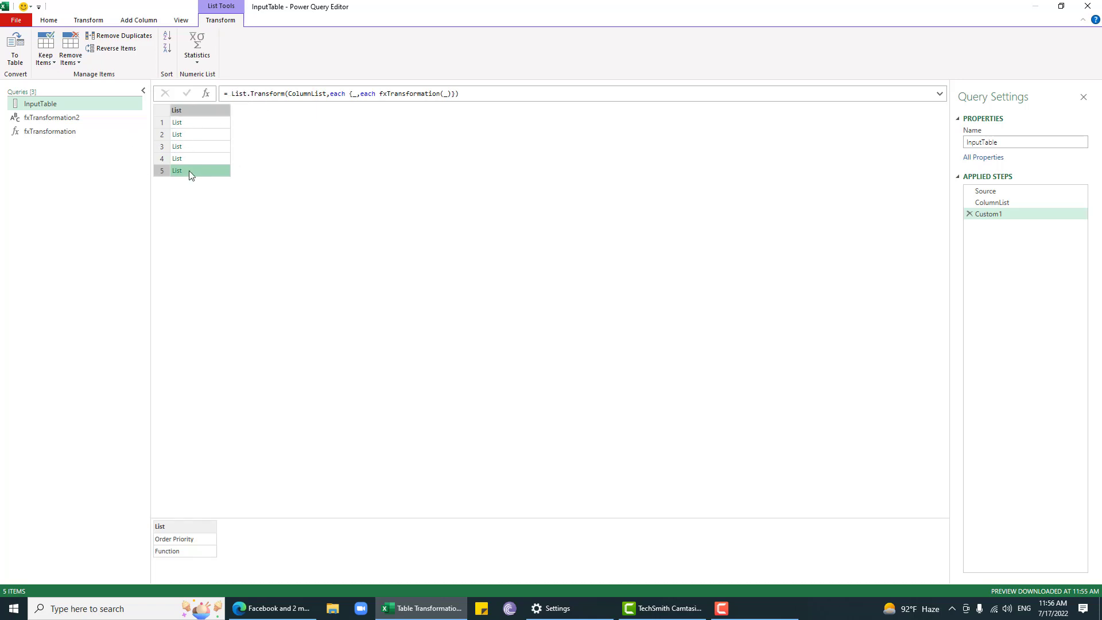
# Rename the List.Transform step to TransformationOperations.
pyautogui.rightClick(1010, 211)
pyautogui.click(1026, 235)
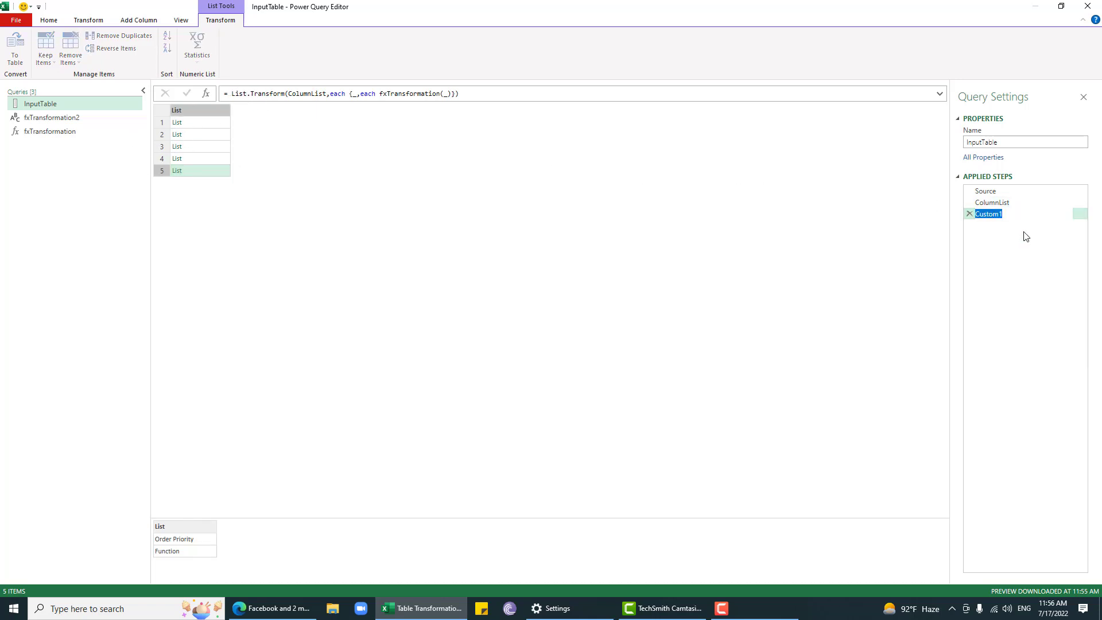
pyautogui.write('TransformationOperations')
pyautogui.press('Return')
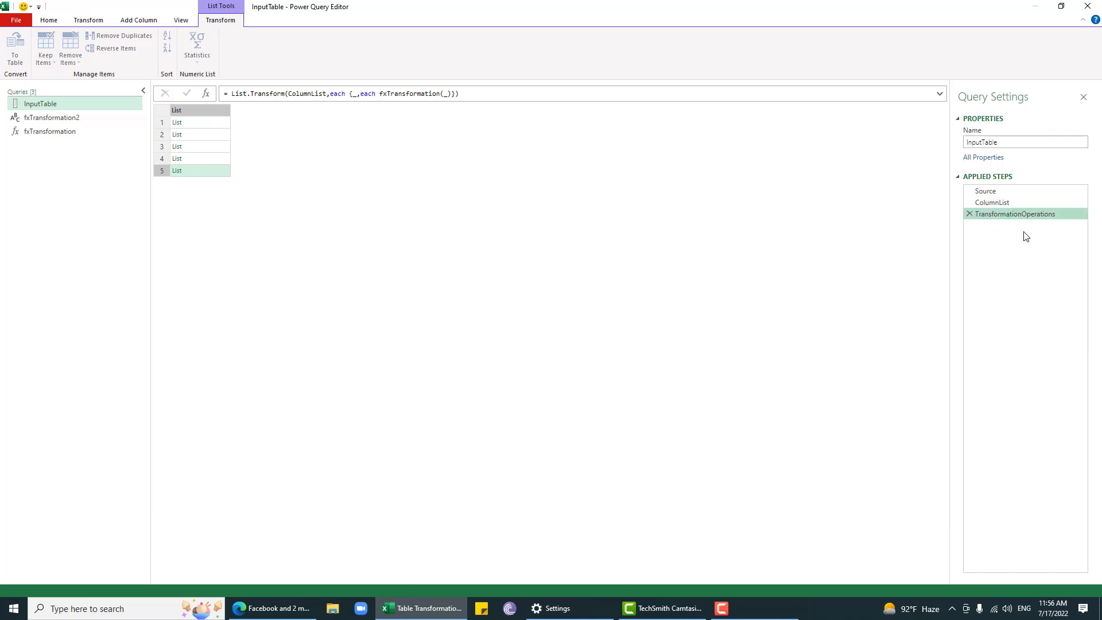
# Add a custom step after TransformationOperations and begin its formula with the Table.TransformColumns function.
pyautogui.click(206, 93)
pyautogui.click(228, 93)
pyautogui.write('tb.')
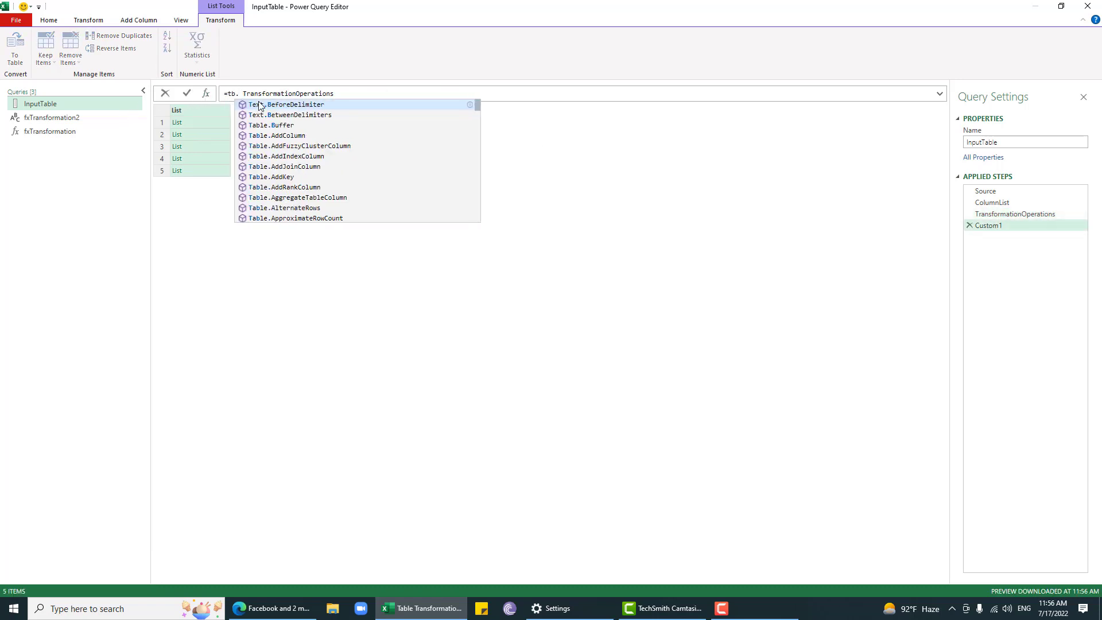
pyautogui.write('t')
pyautogui.write('o')
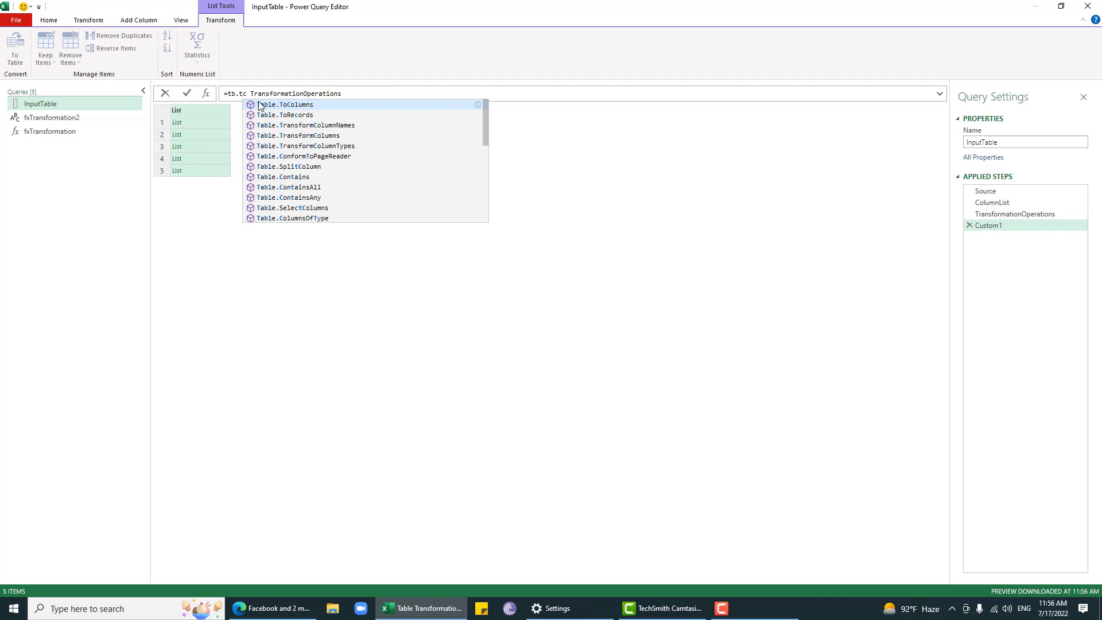
pyautogui.press('Down')
pyautogui.press('Down')
pyautogui.press('Down')
pyautogui.press('Tab')
pyautogui.write('(')
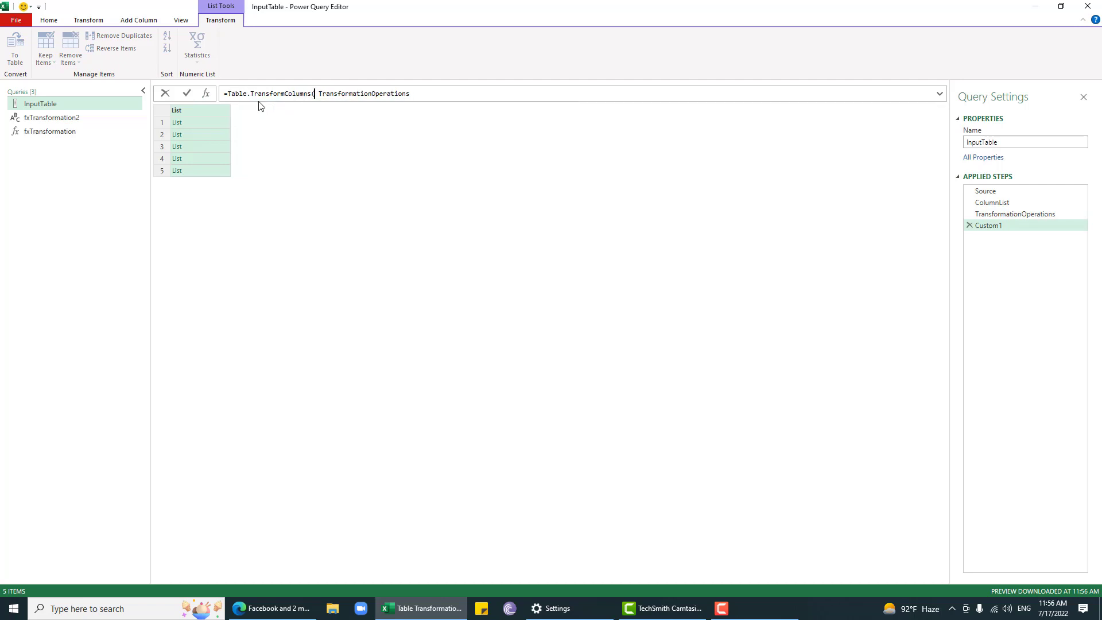
# Complete the formula as =Table.TransformColumns(Source, TransformationOperations) and apply it to transform every column.
pyautogui.write('Source,')
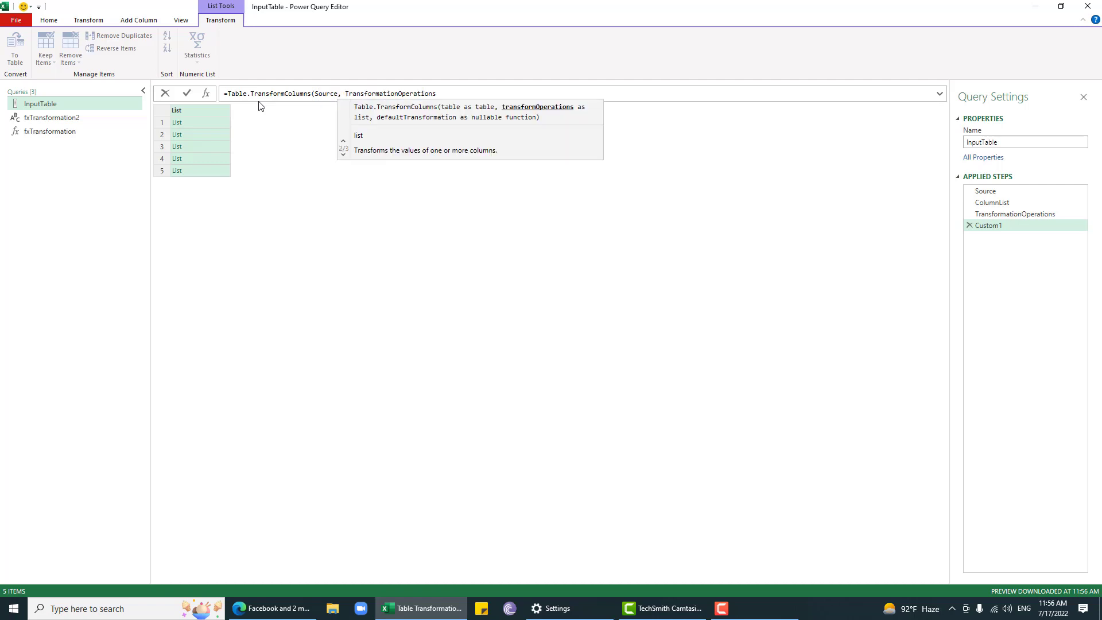
pyautogui.press('Down')
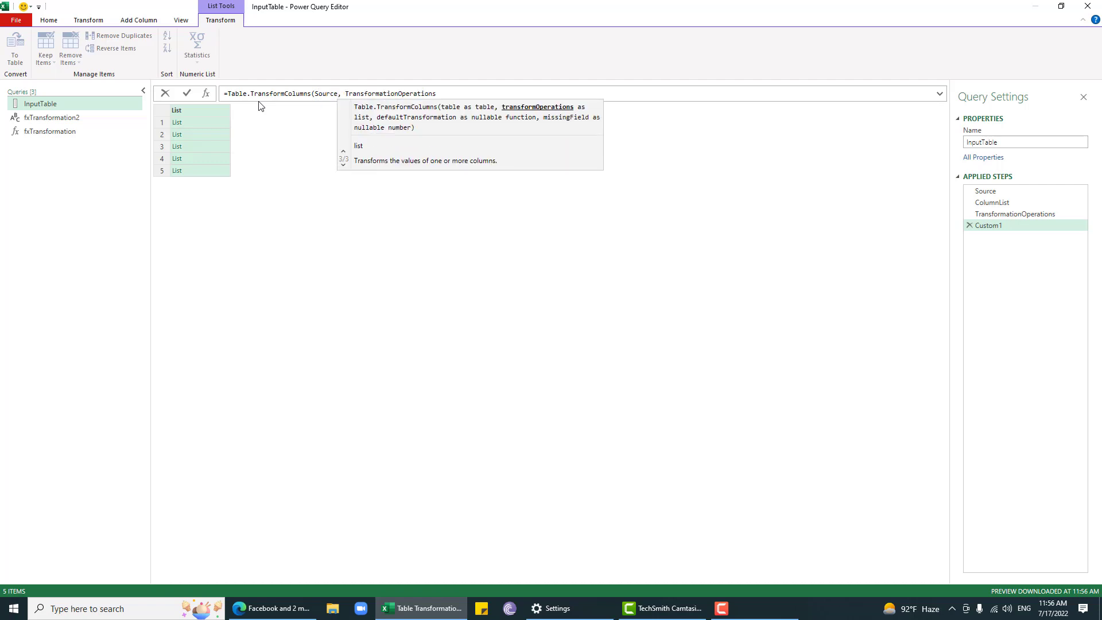
pyautogui.press('Escape')
pyautogui.write(')')
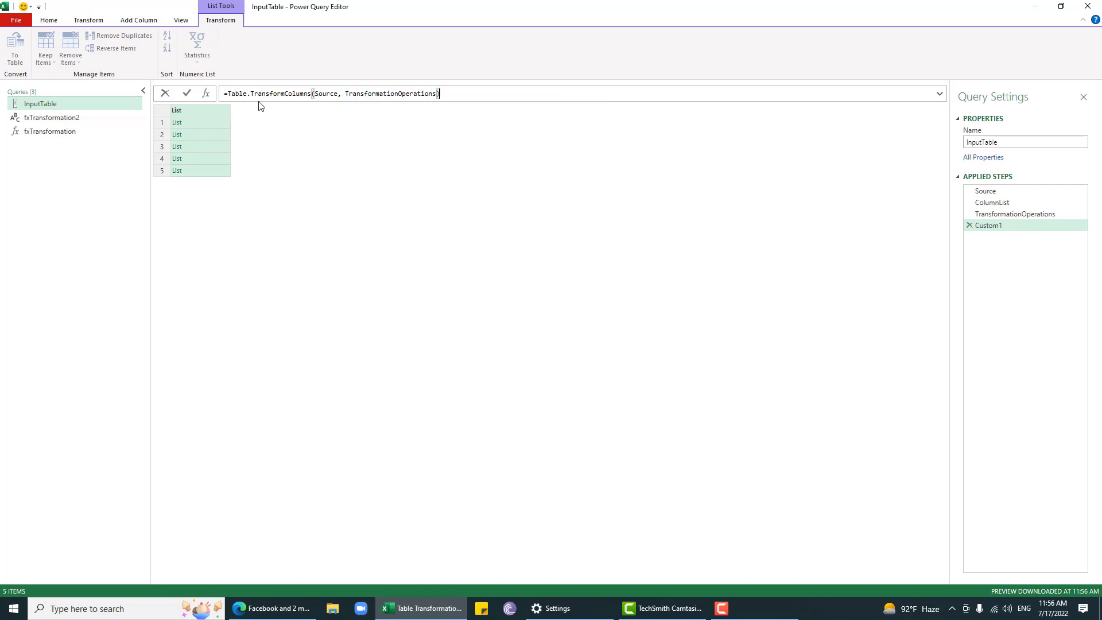
pyautogui.press('Return')
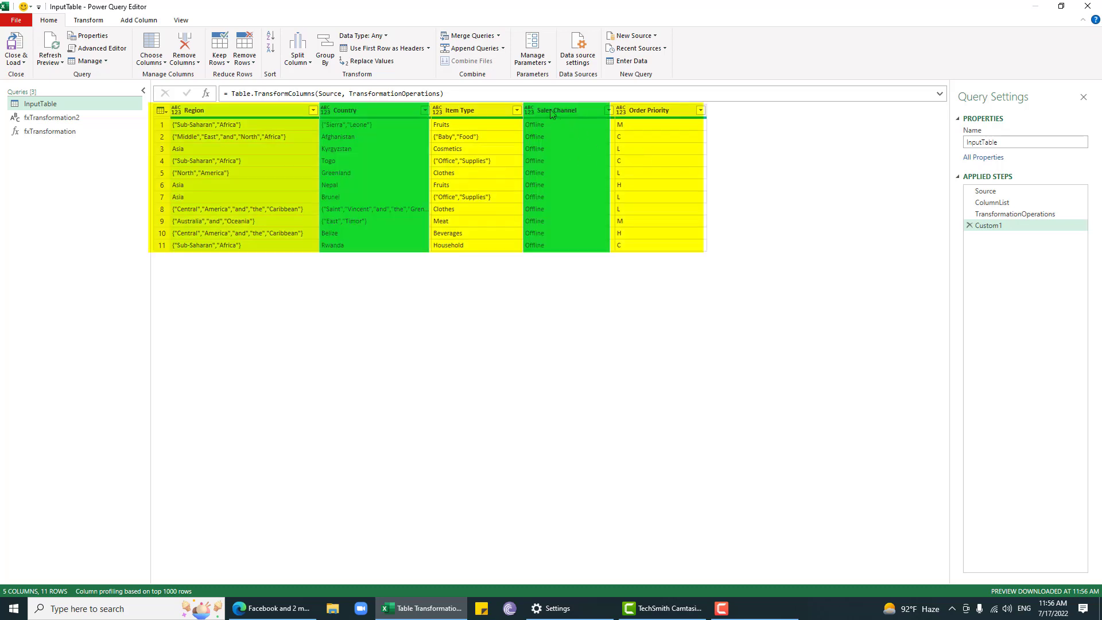
# Check the row 7 Item Type and row 8 Region values in full, and reopen the TransformationOperations step.
pyautogui.click(463, 187)
pyautogui.click(459, 198)
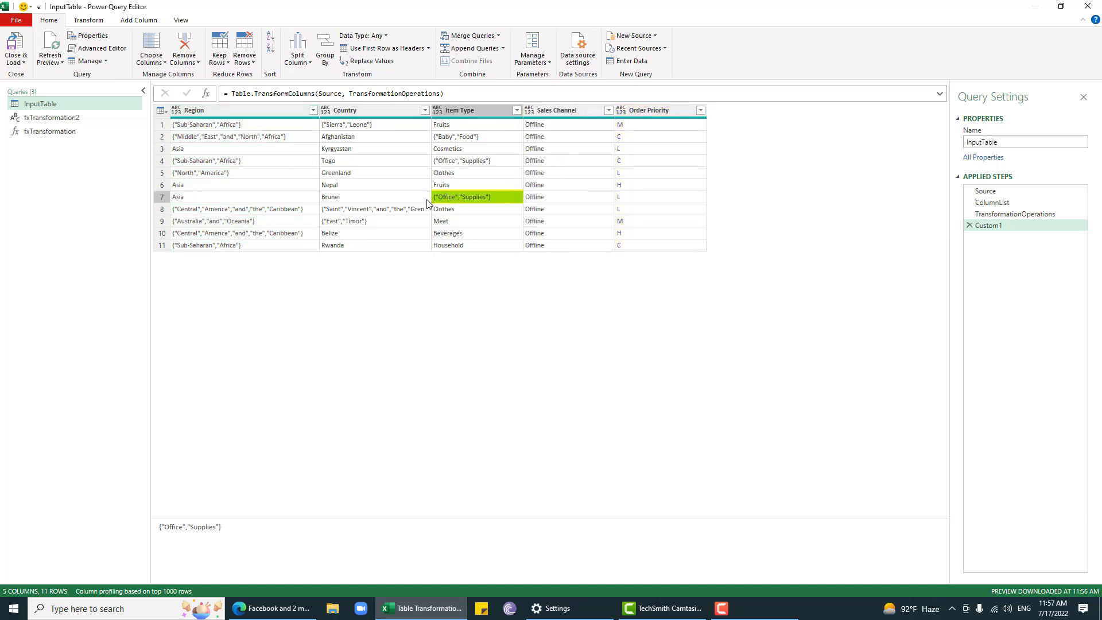
pyautogui.click(261, 211)
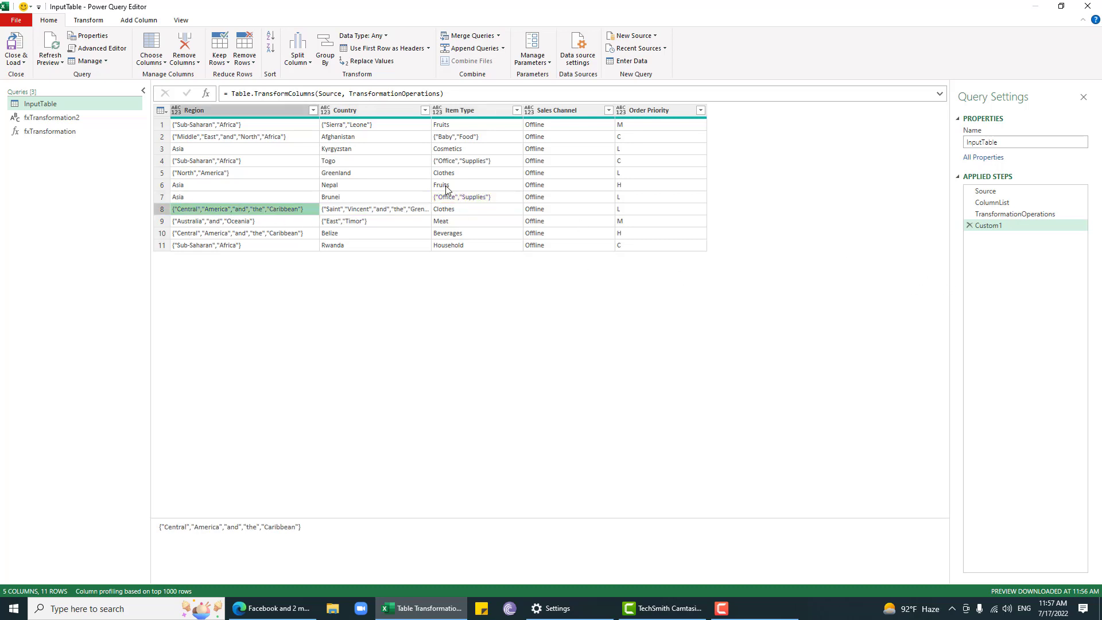
pyautogui.keyDown('shift'); pyautogui.click(996, 215); pyautogui.keyUp('shift')
pyautogui.click(997, 215)
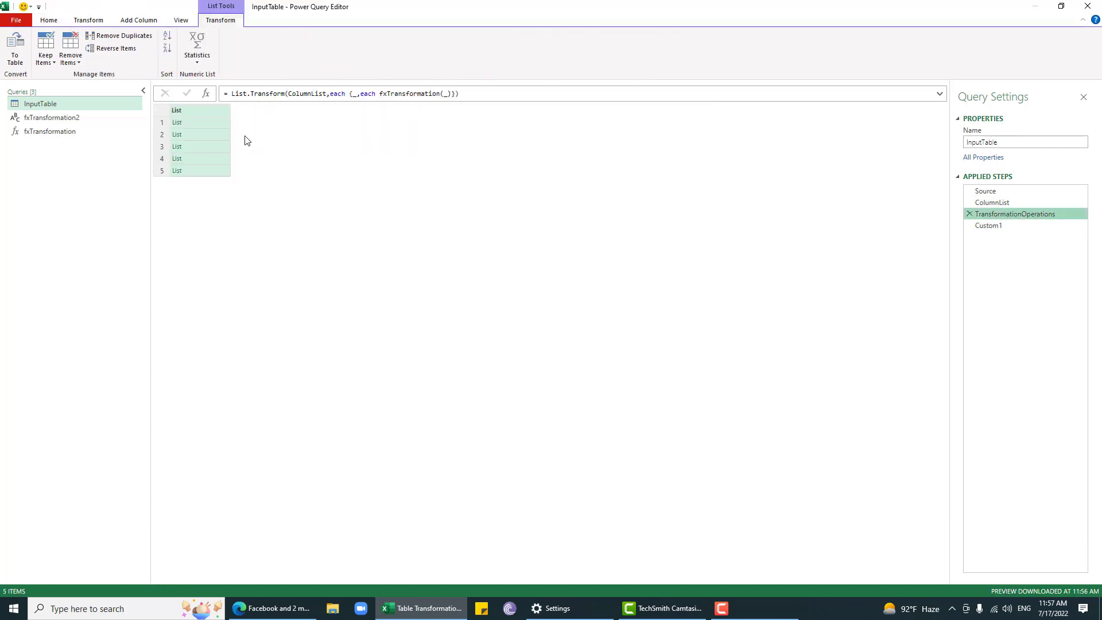
# In the Custom1 formula, replace TransformationOperations with an empty list {} and add a comma for a third argument.
pyautogui.click(1003, 227)
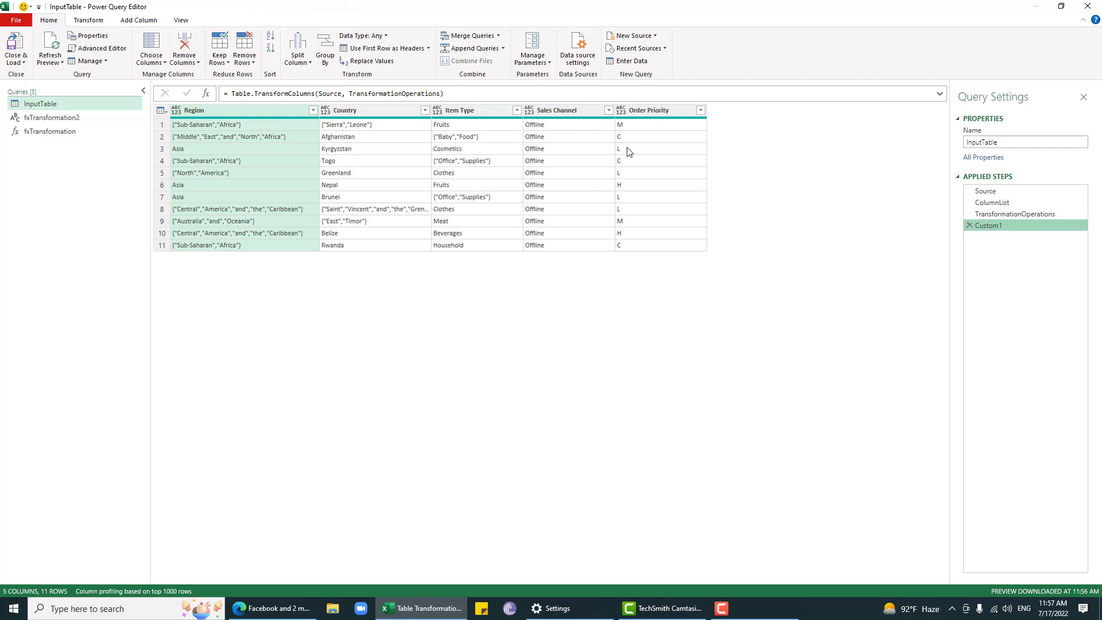
pyautogui.click(441, 93)
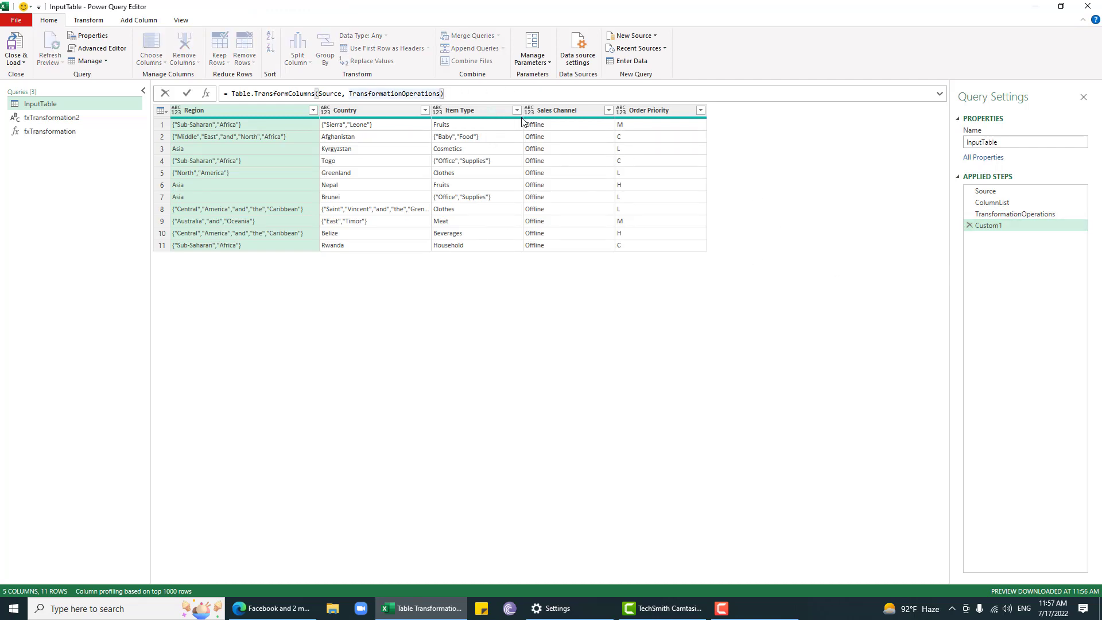
pyautogui.write(',')
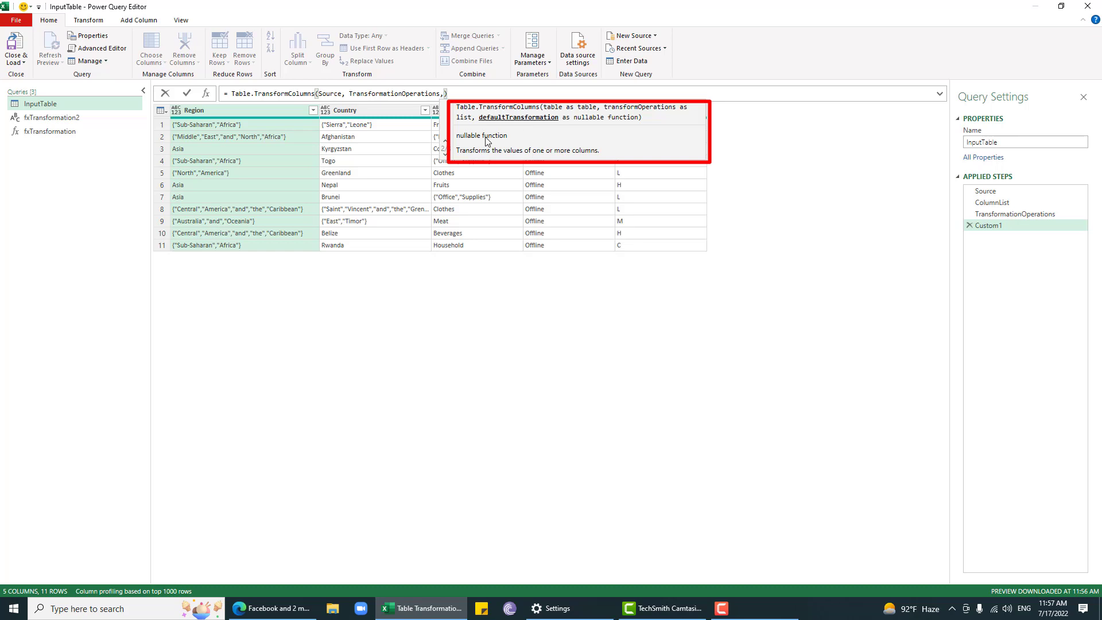
pyautogui.press('Return')
pyautogui.doubleClick(396, 93)
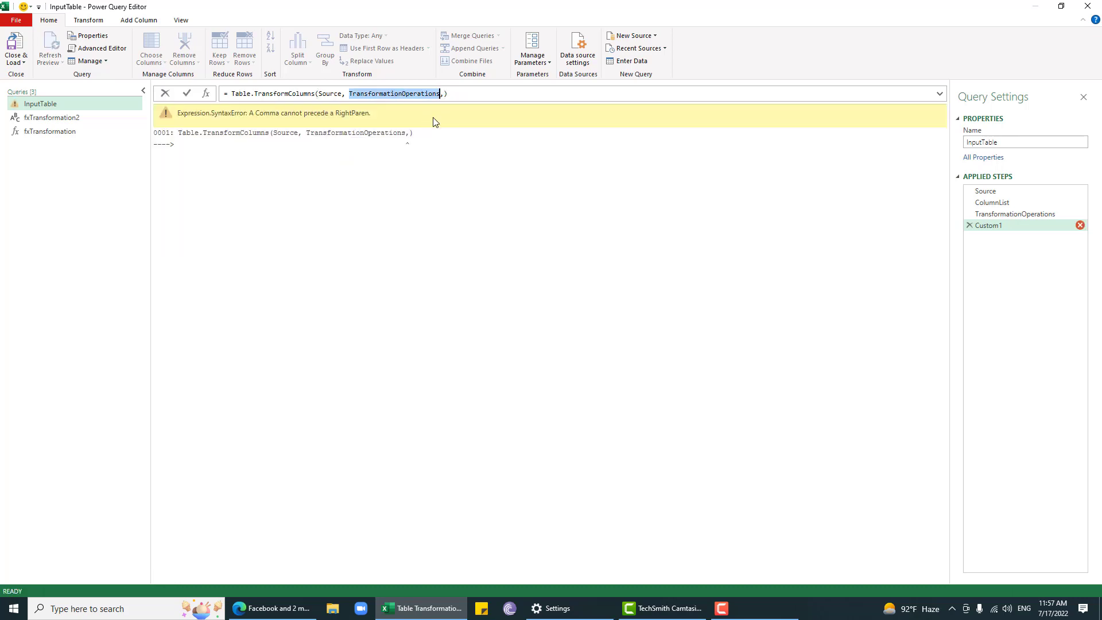
pyautogui.write('{')
pyautogui.press('BackSpace')
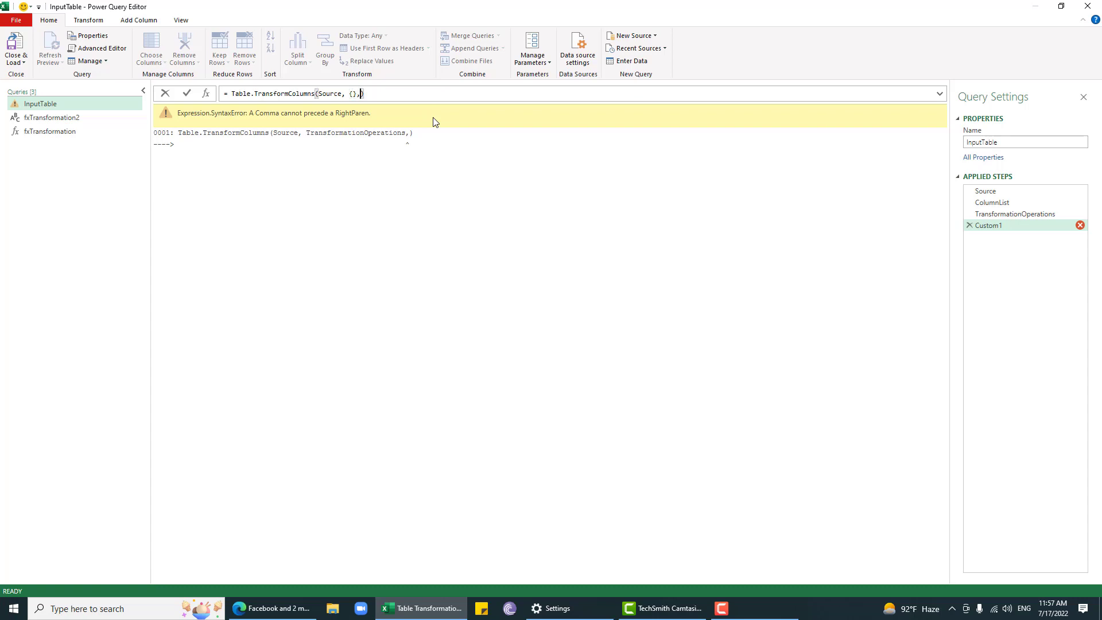
# Enter each fxTransformation(_) as the default transformation of Table.TransformColumns and apply the formula.
pyautogui.write('each fx')
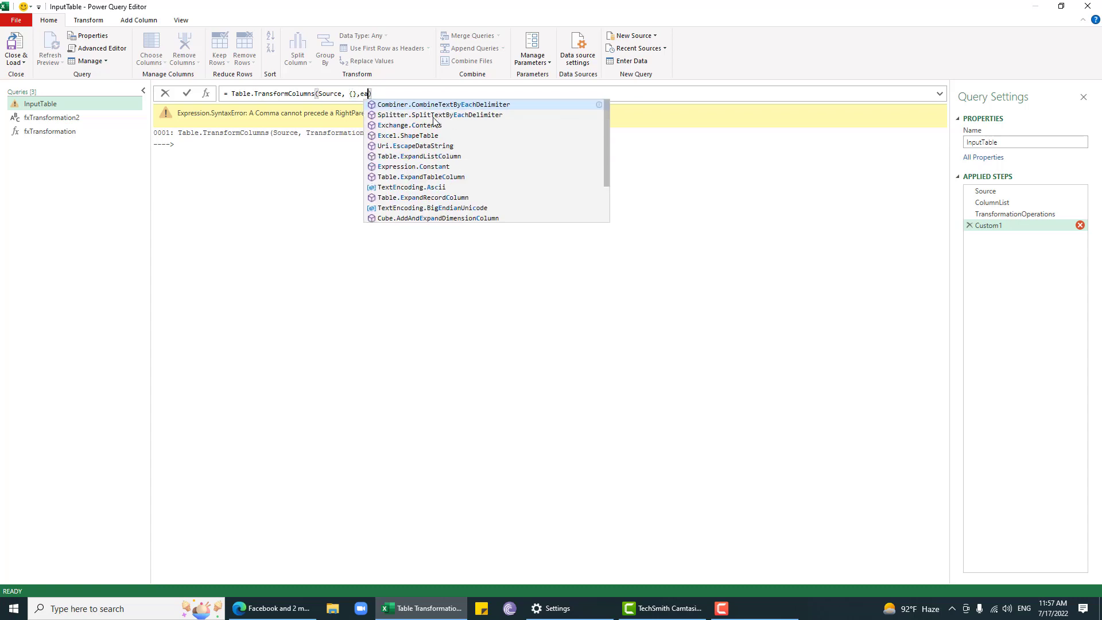
pyautogui.press('Tab')
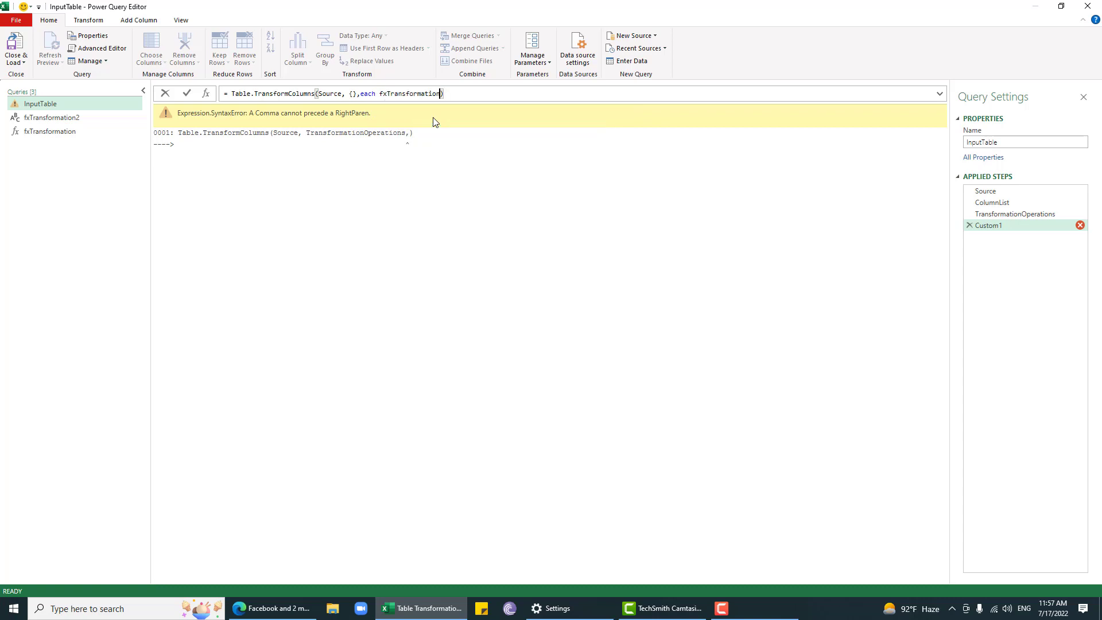
pyautogui.write('(_)')
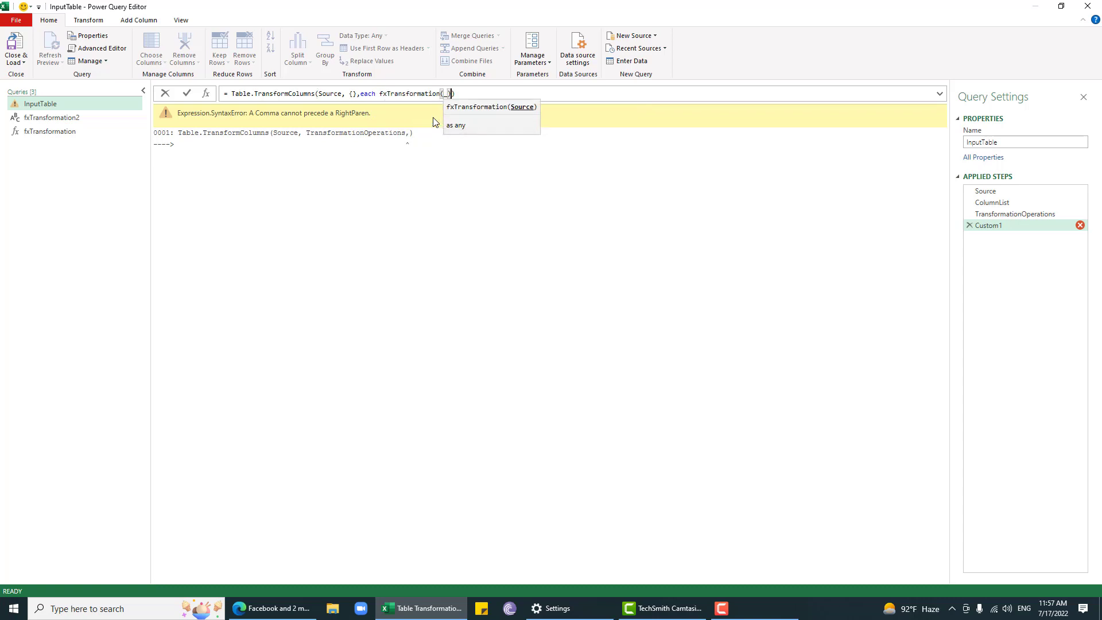
pyautogui.press('Return')
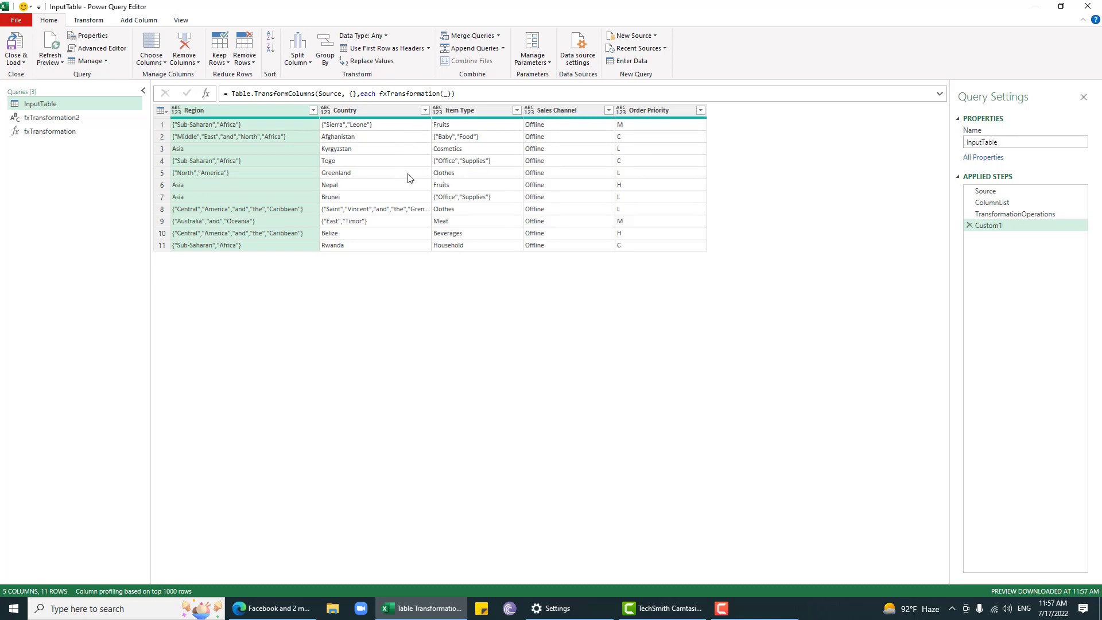
# Compare the Custom1 formula's empty list and default transformation with the List.Transform formula in the TransformationOperations step.
pyautogui.click(992, 216)
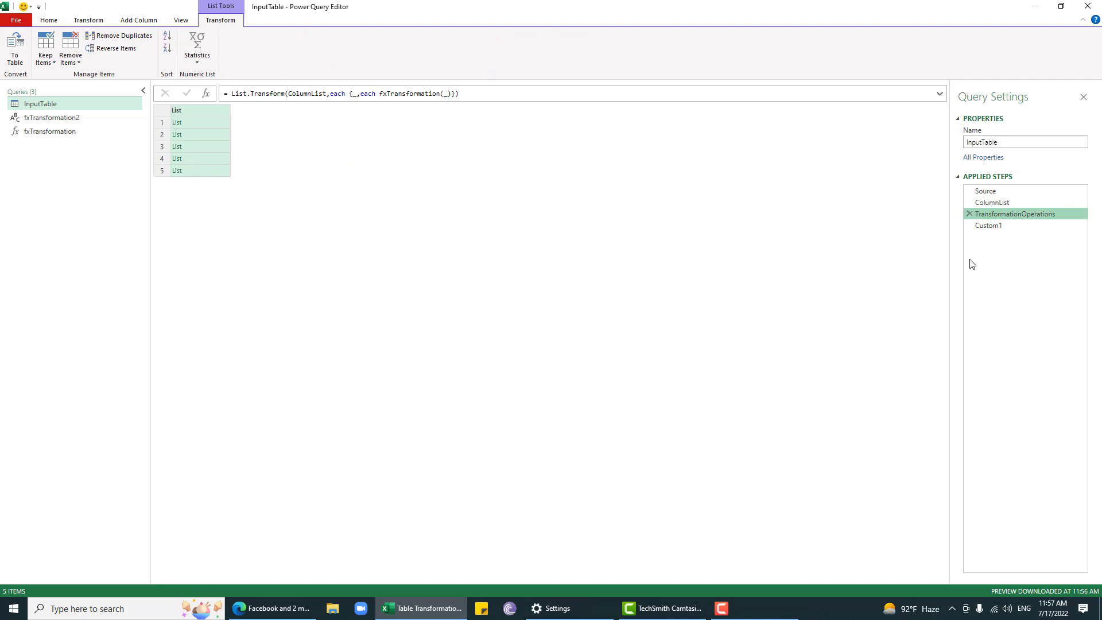
pyautogui.click(997, 225)
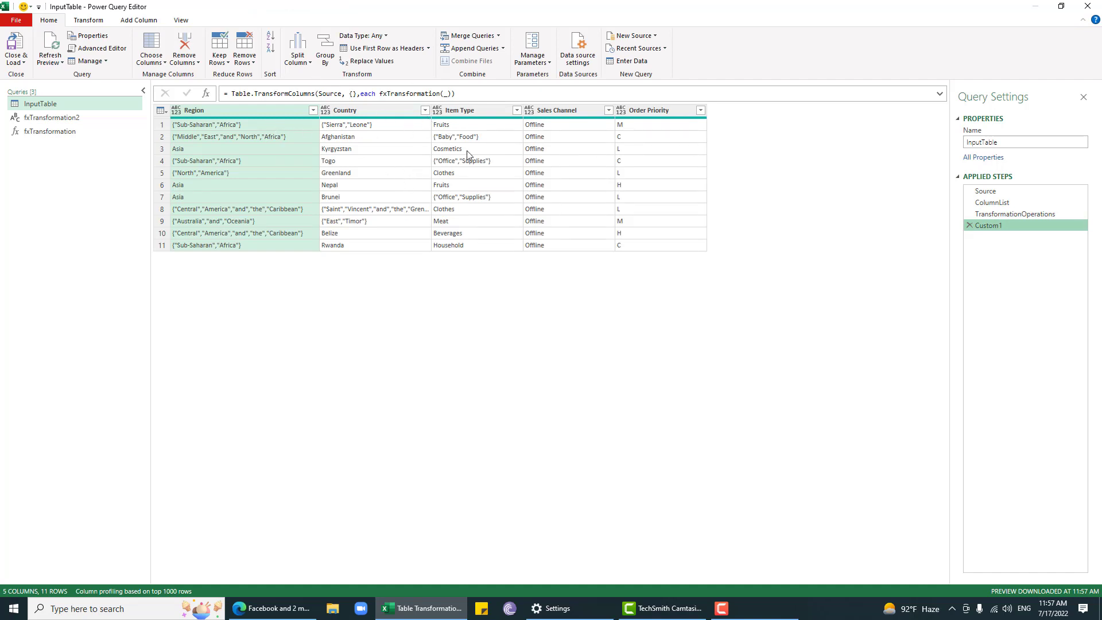
pyautogui.click(353, 95)
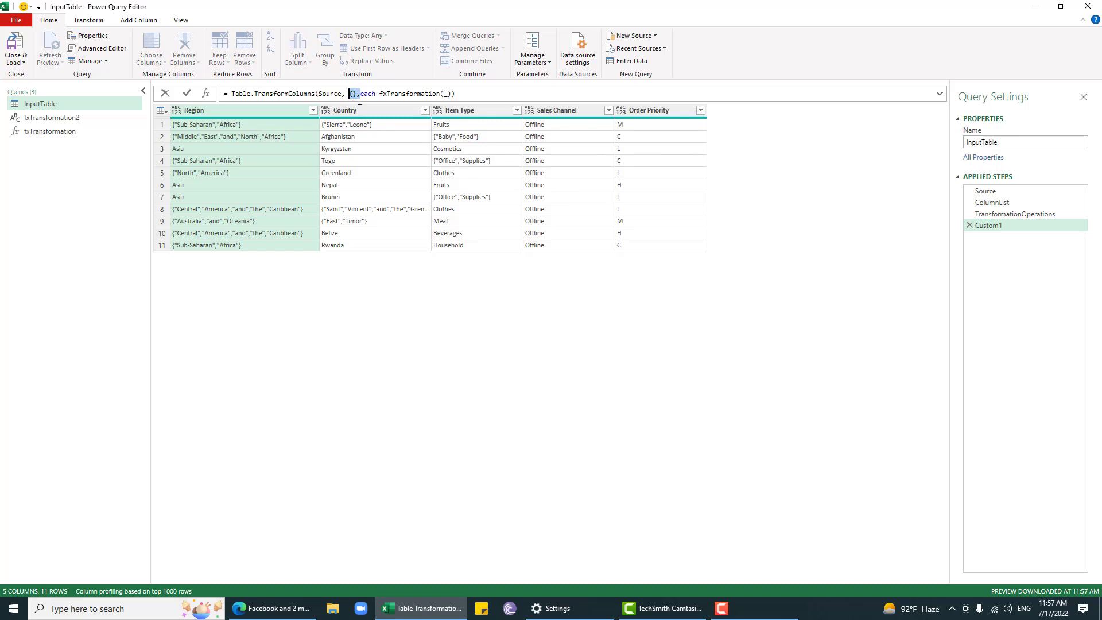
pyautogui.doubleClick(395, 94)
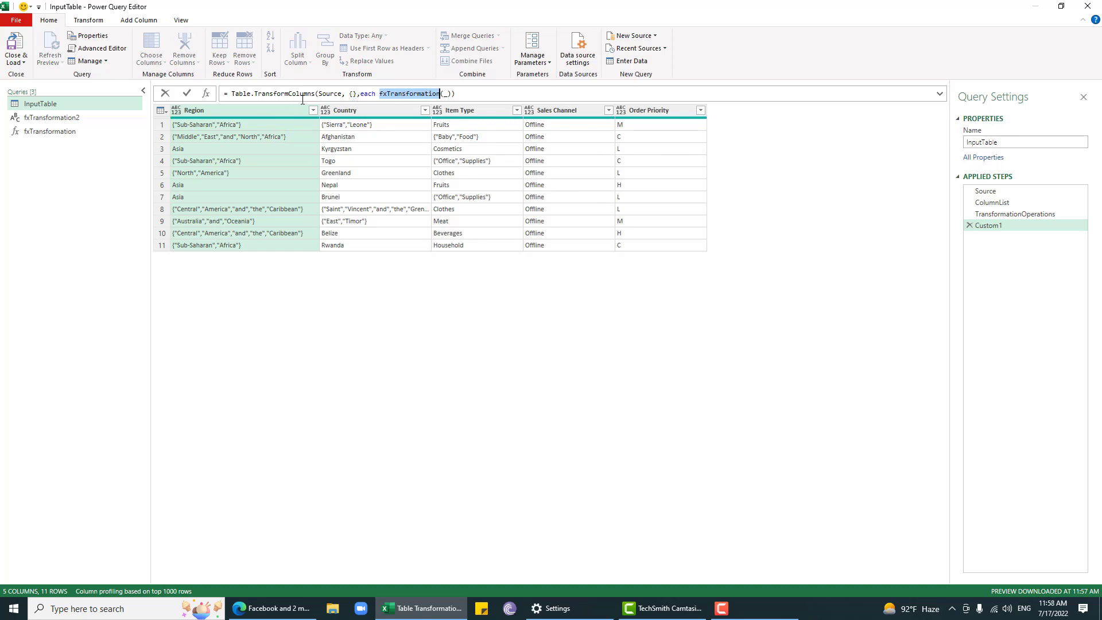
pyautogui.click(410, 95)
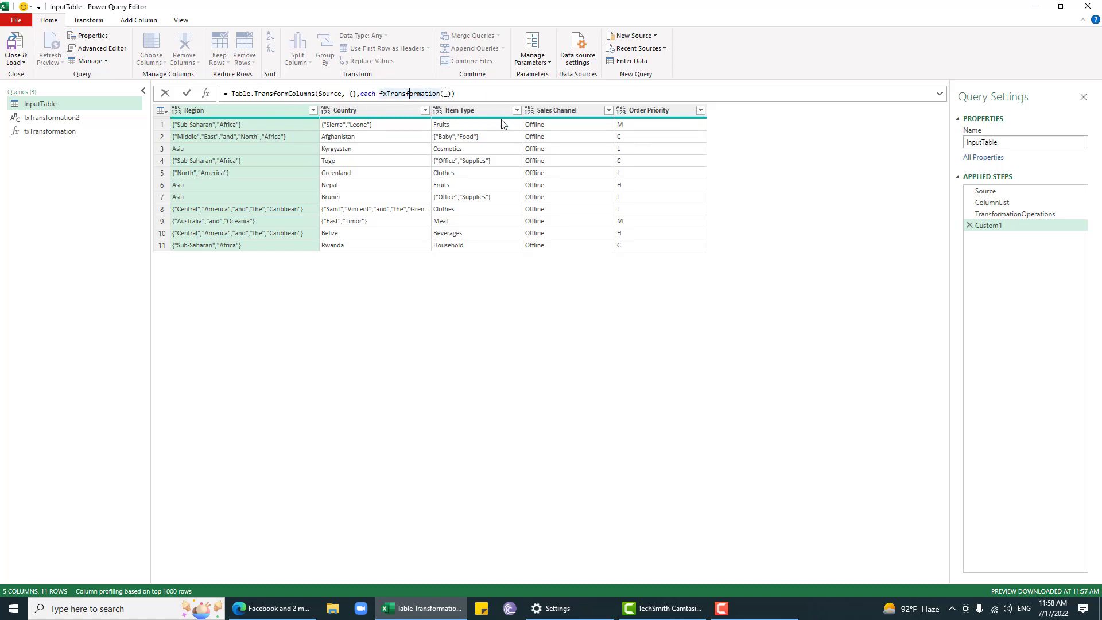
pyautogui.moveTo(346, 94); pyautogui.dragTo(357, 94)
pyautogui.click(351, 94)
pyautogui.doubleClick(356, 93)
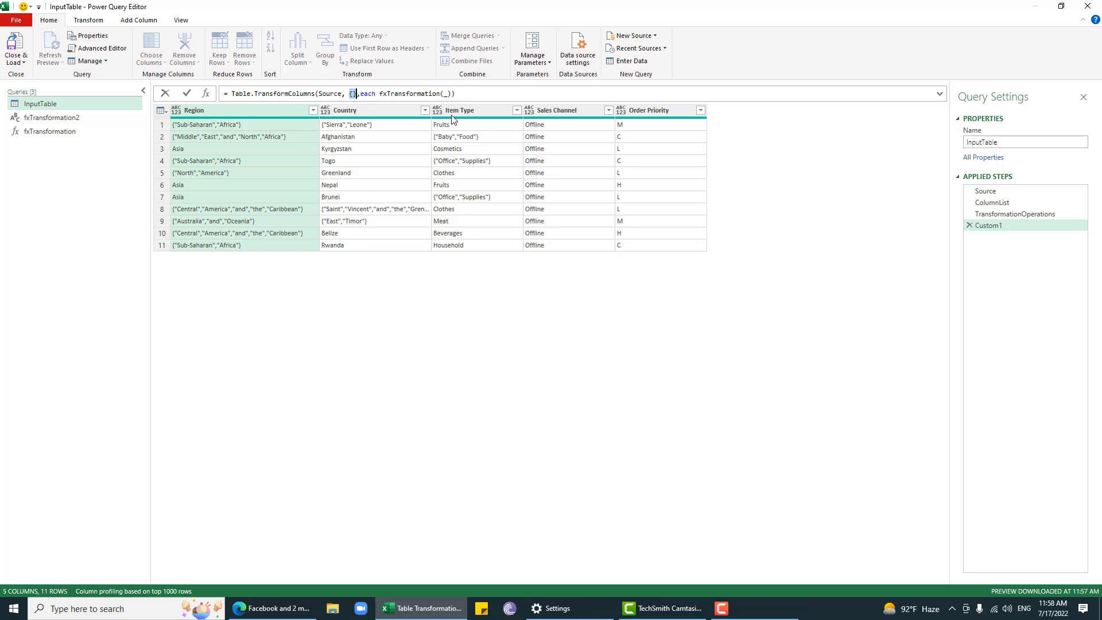
pyautogui.doubleClick(416, 93)
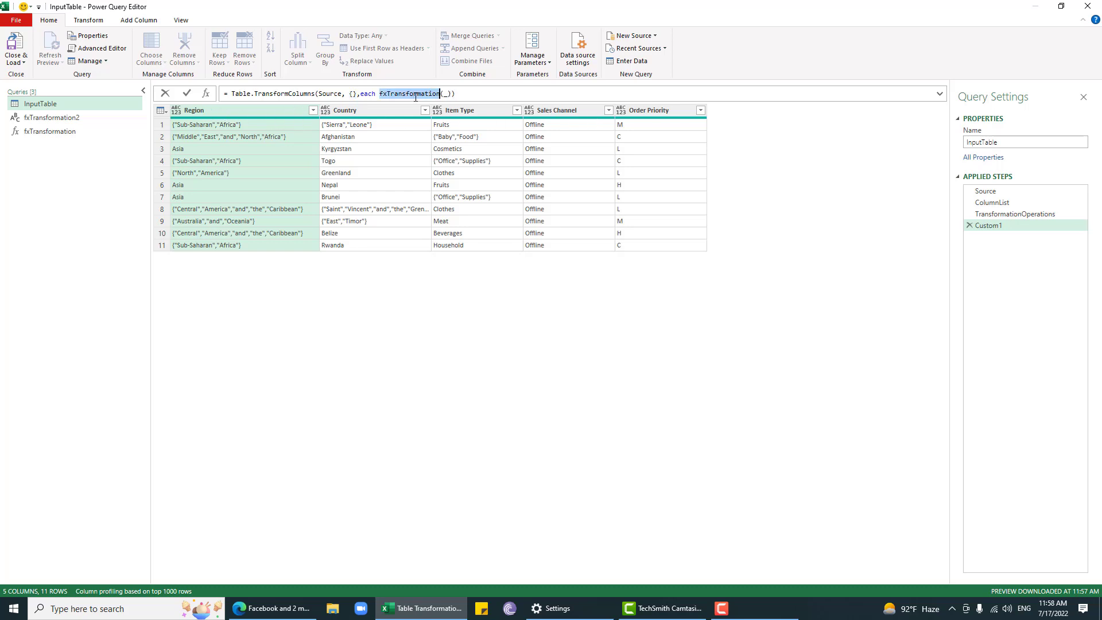
pyautogui.click(1023, 213)
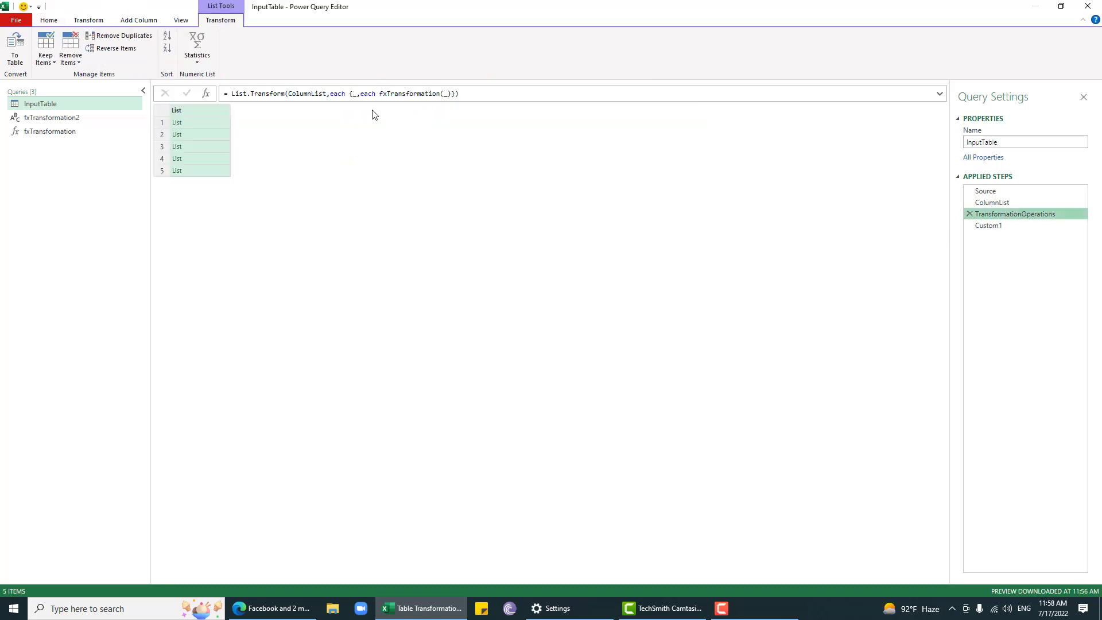
pyautogui.click(995, 227)
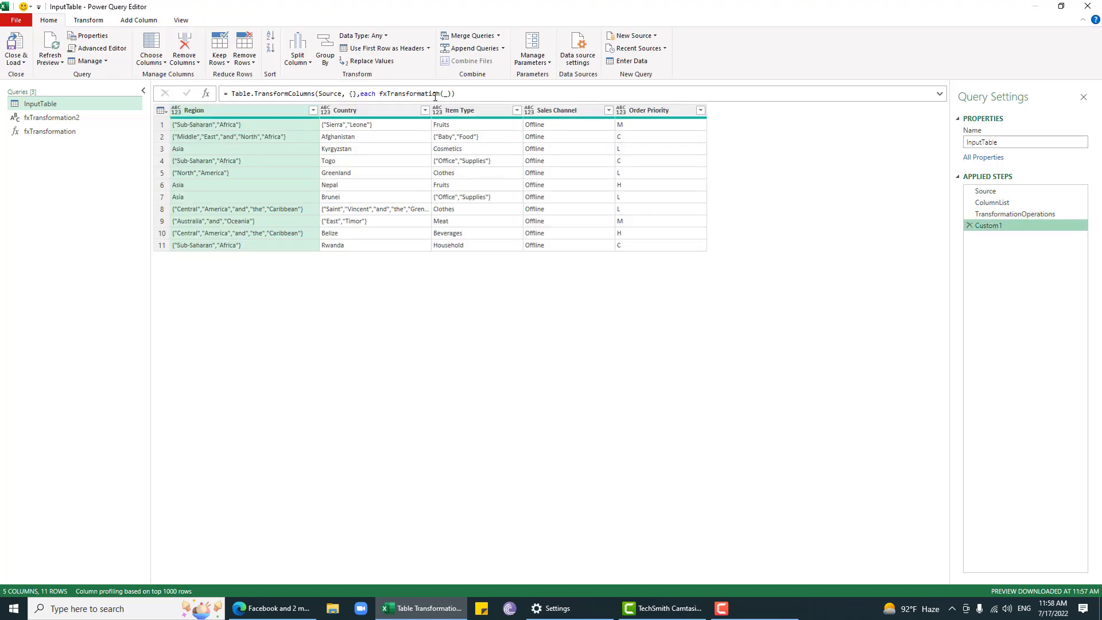
pyautogui.click(1016, 215)
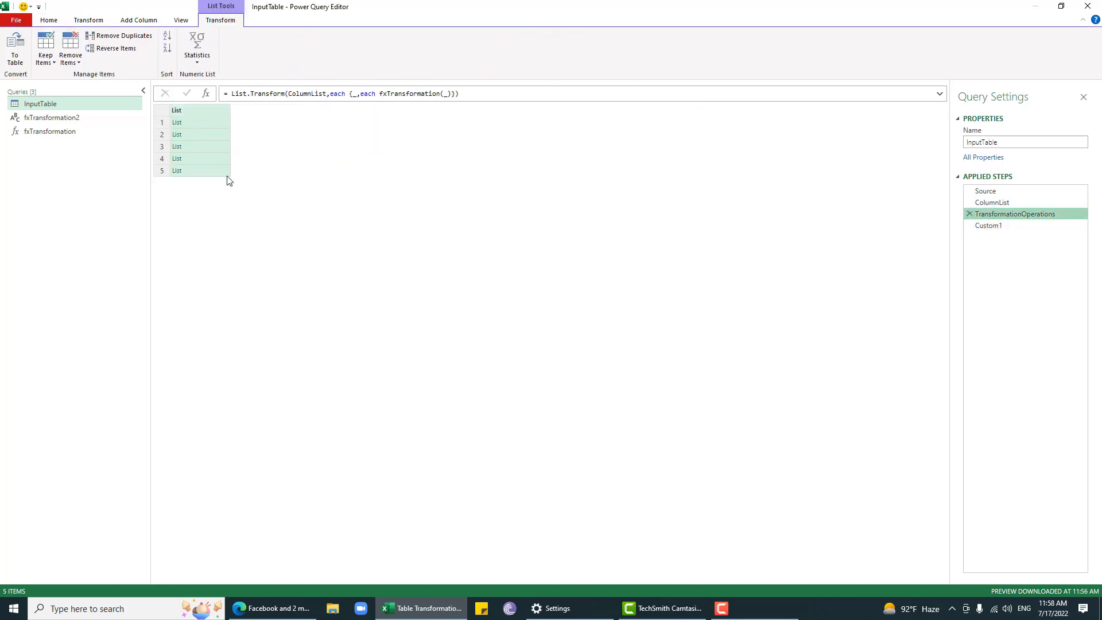
# In the ColumnList step, put List.RemoveItems( in front of Table.ColumnNames(Source) so the column names become its first argument.
pyautogui.click(993, 202)
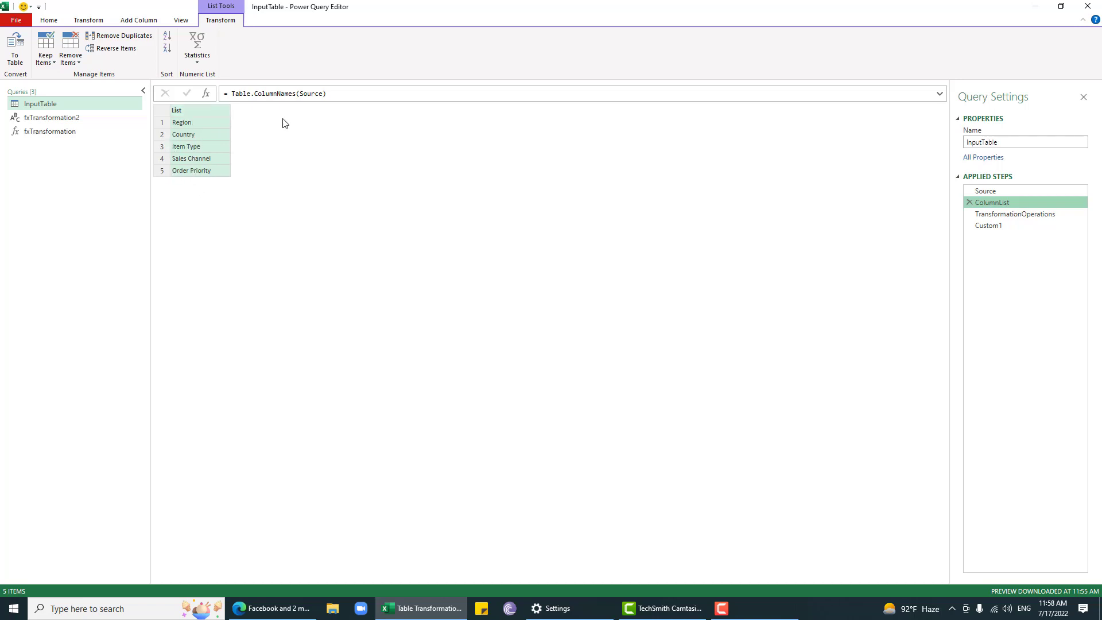
pyautogui.click(227, 93)
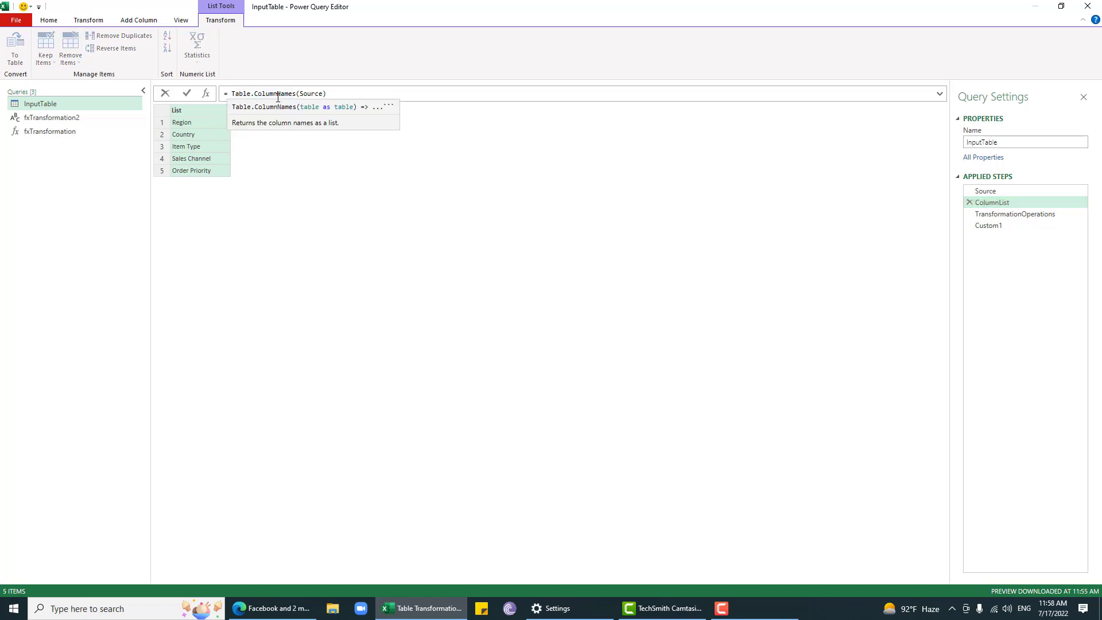
pyautogui.write('LRF')
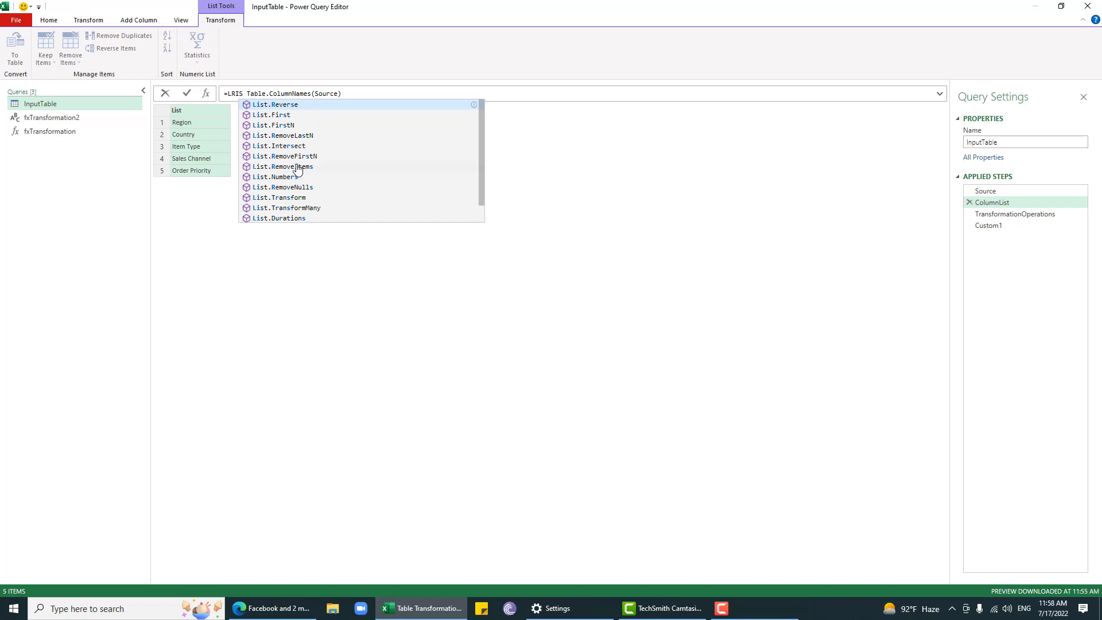
pyautogui.click(297, 171)
pyautogui.write('(')
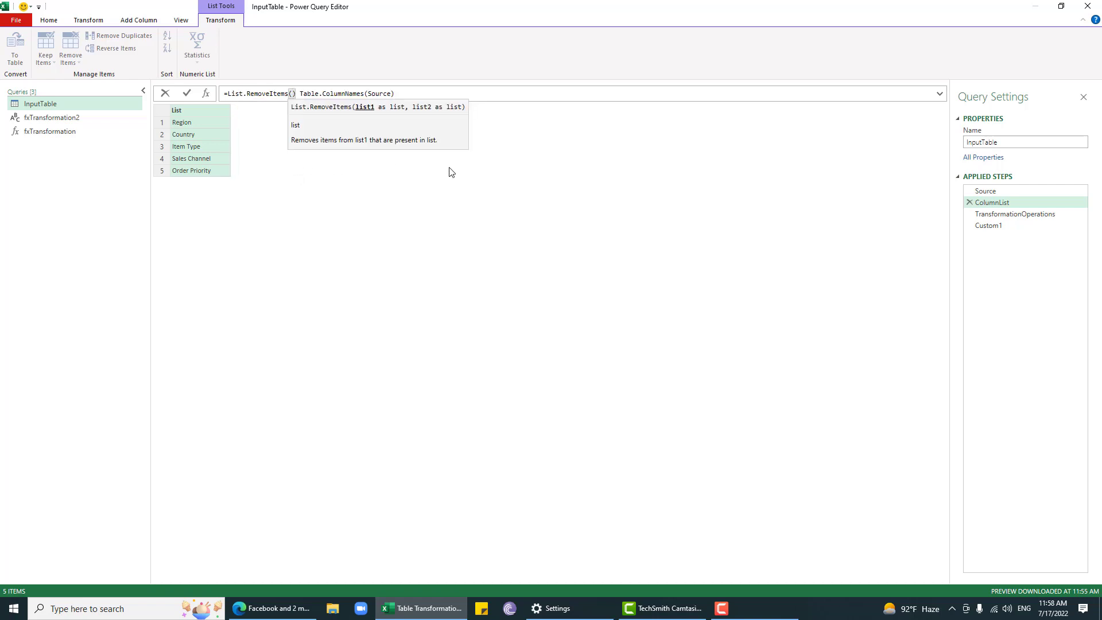
pyautogui.press('Delete')
pyautogui.press('Delete')
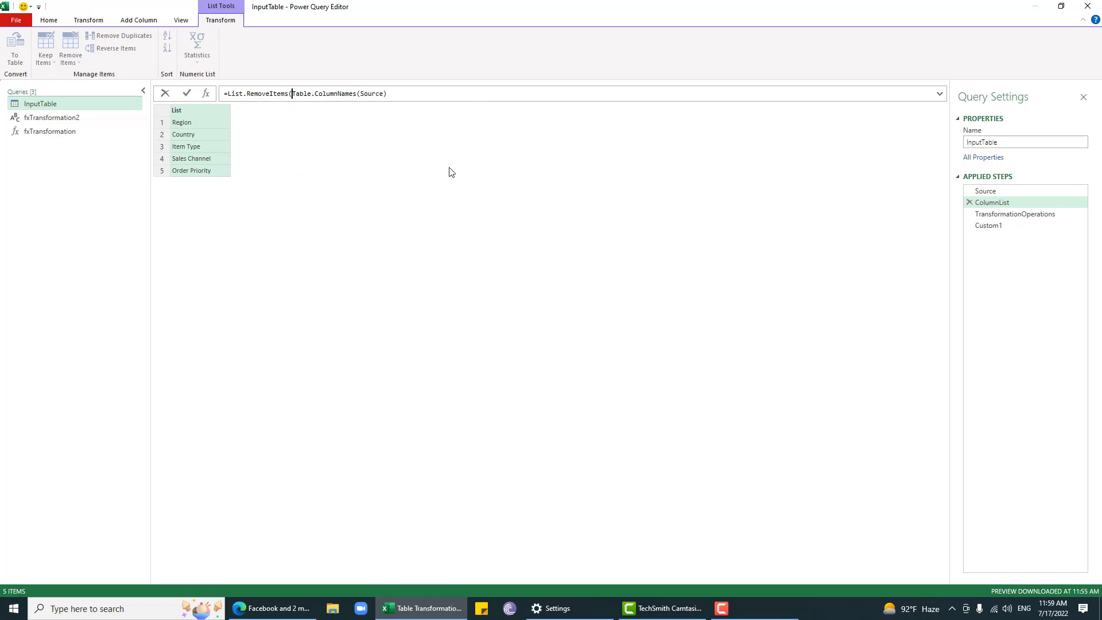
# Add {"Order Priority"} as the list of items to remove, close the List.RemoveItems formula and apply it.
pyautogui.press('End')
pyautogui.write(',')
pyautogui.write('{""}')
pyautogui.write('c')
pyautogui.write('rder Prio')
pyautogui.write('rity')
pyautogui.press('End')
pyautogui.press('Return')
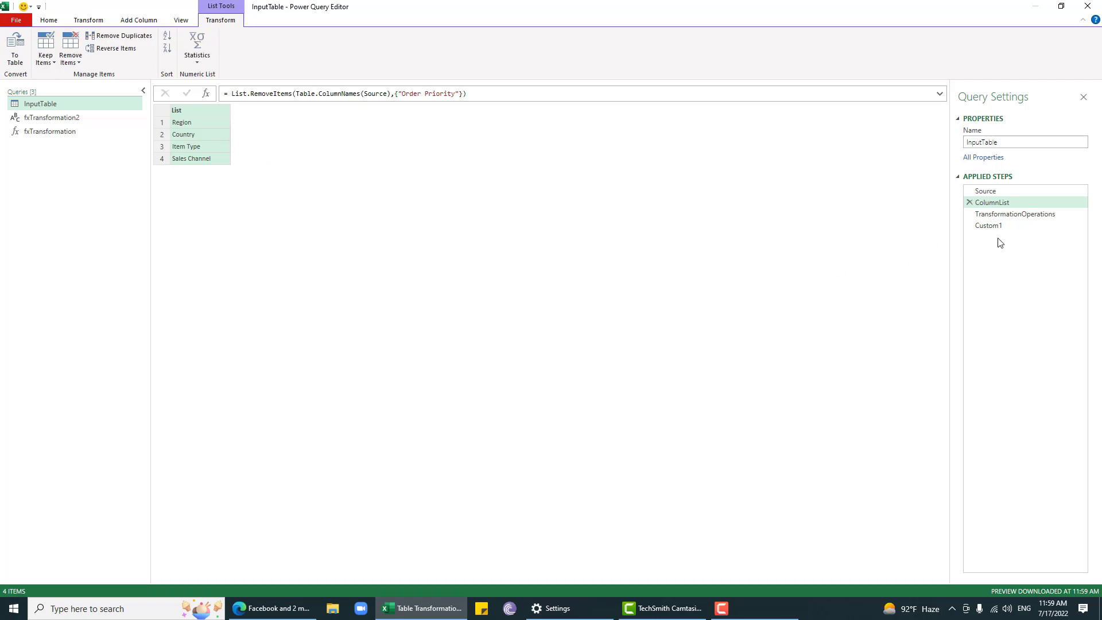
# Check the fourth list in TransformationOperations, and replace the empty list in the Custom1 formula with TransformationOperations.
pyautogui.click(1002, 216)
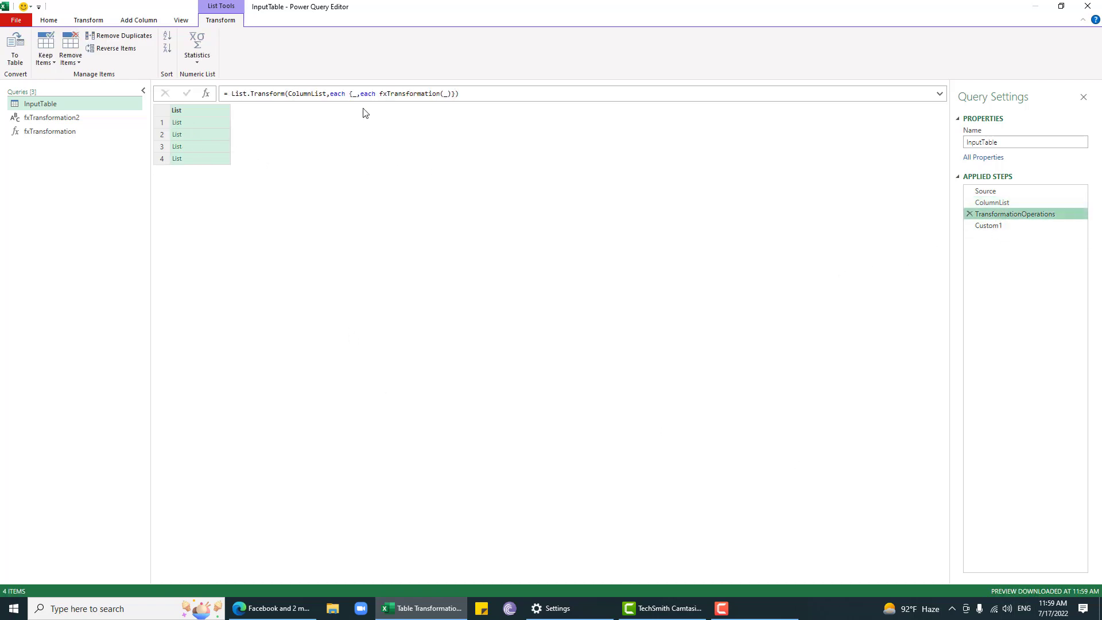
pyautogui.click(206, 160)
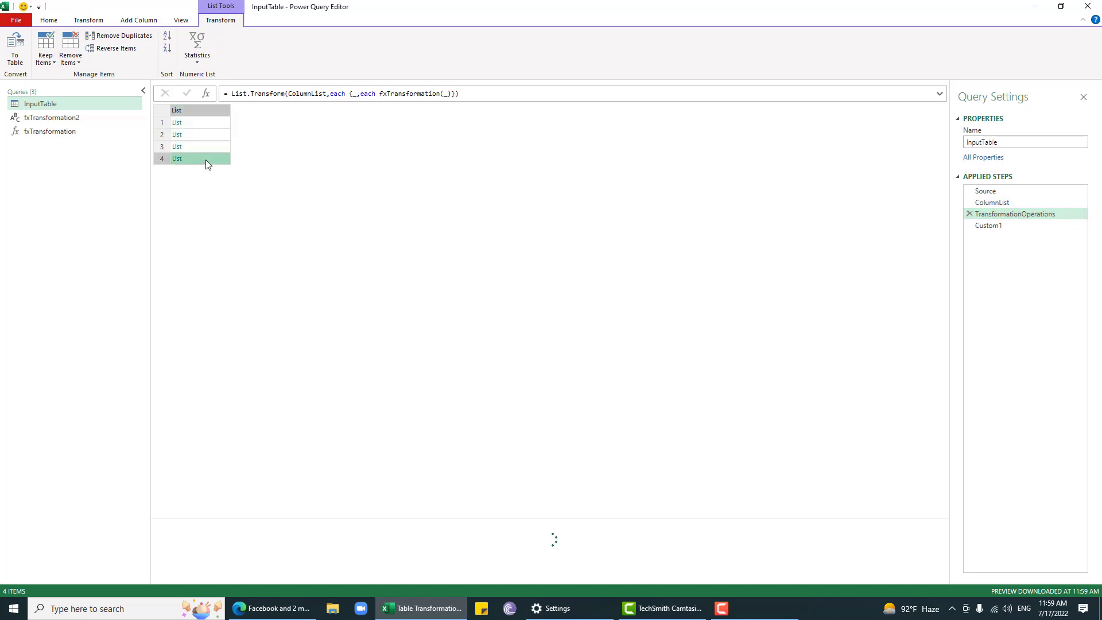
pyautogui.click(1002, 226)
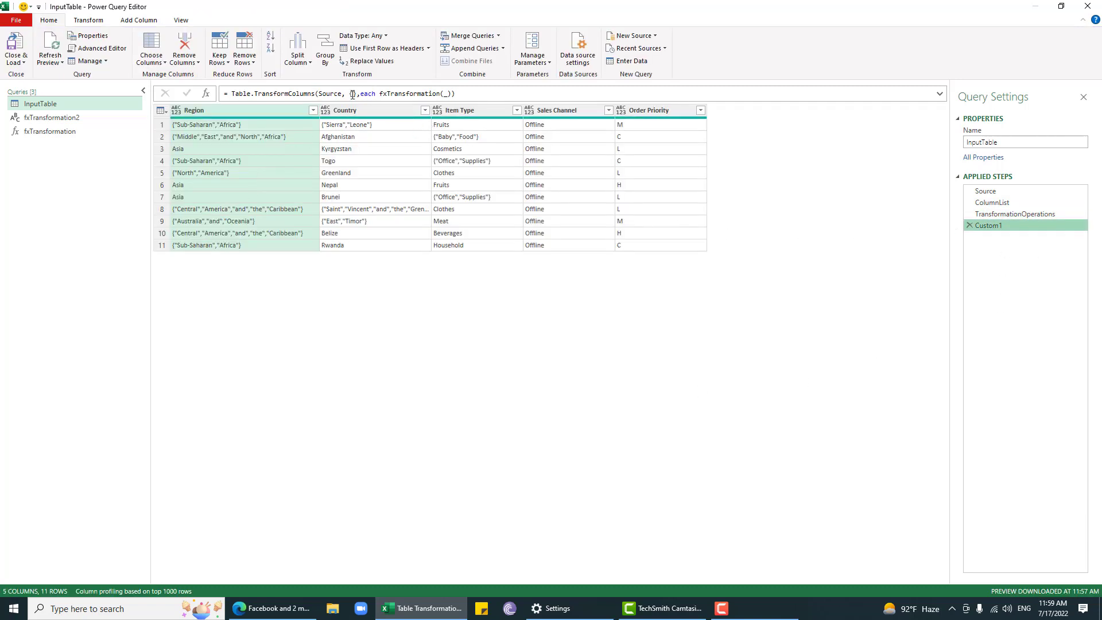
pyautogui.click(353, 93)
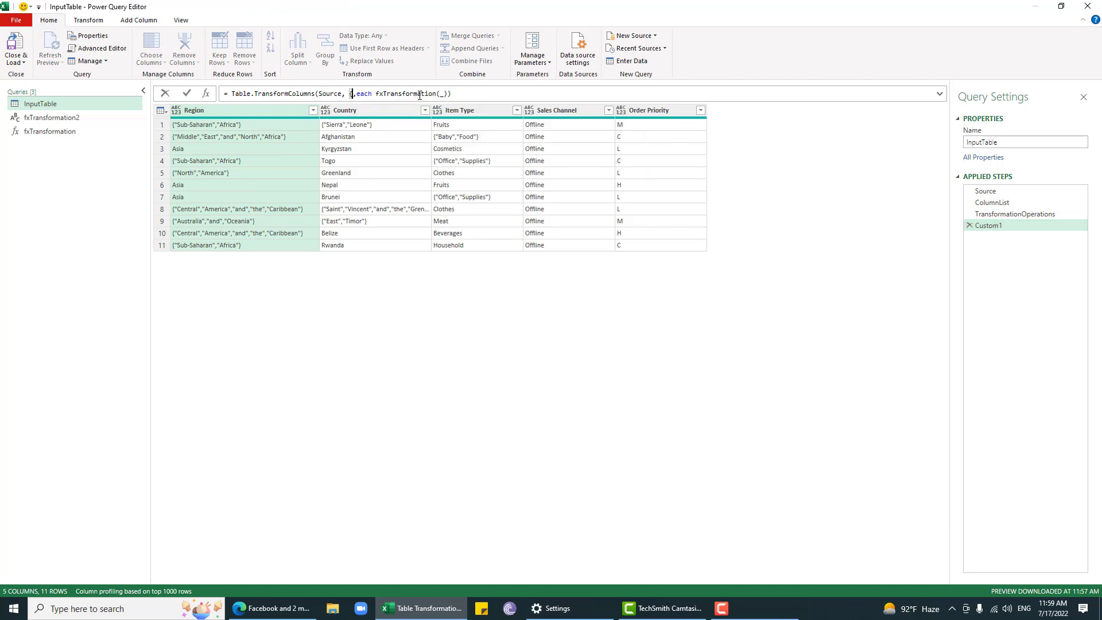
pyautogui.press('BackSpace')
pyautogui.press('Delete')
pyautogui.write('trans')
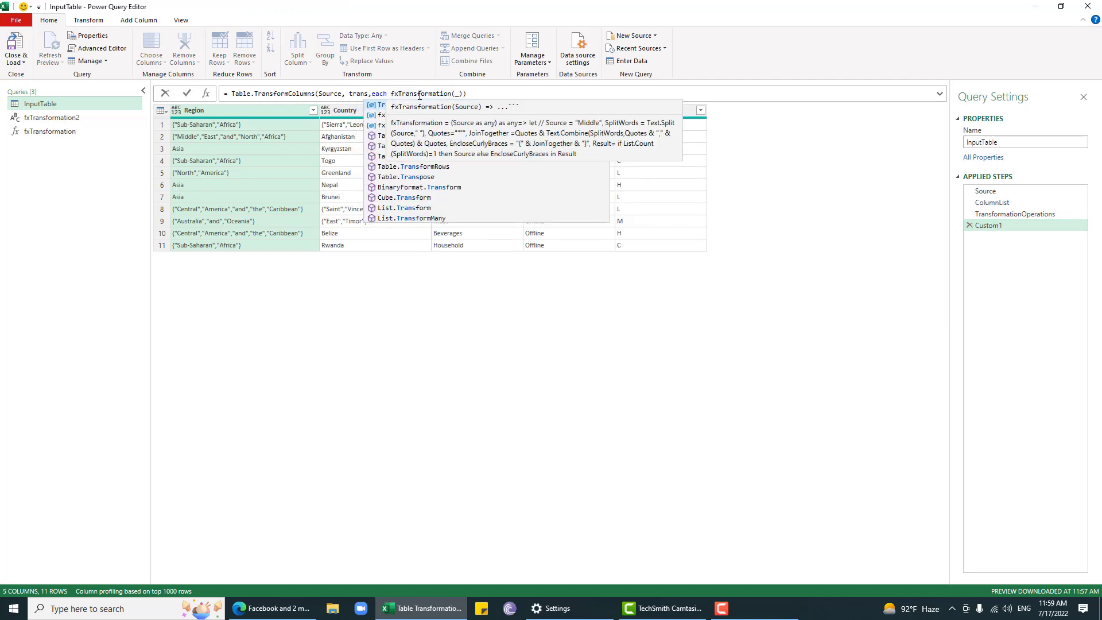
pyautogui.press('Tab')
# Change the default transformation in the Custom1 formula to each (_) & "test", apply it and review the formula's arguments.
pyautogui.doubleClick(475, 93)
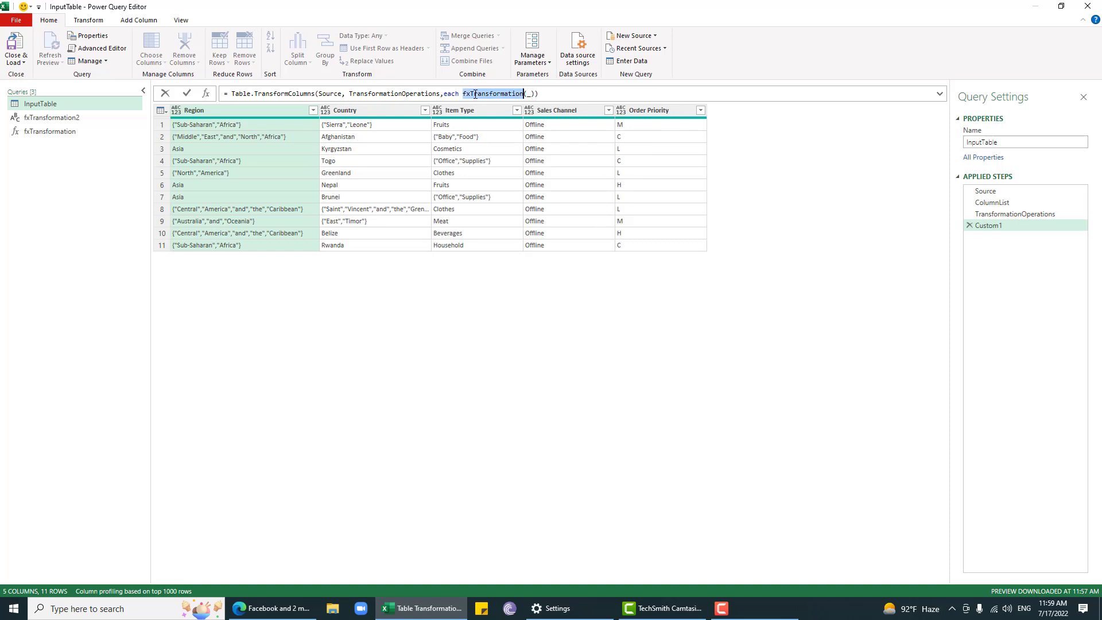
pyautogui.press('BackSpace')
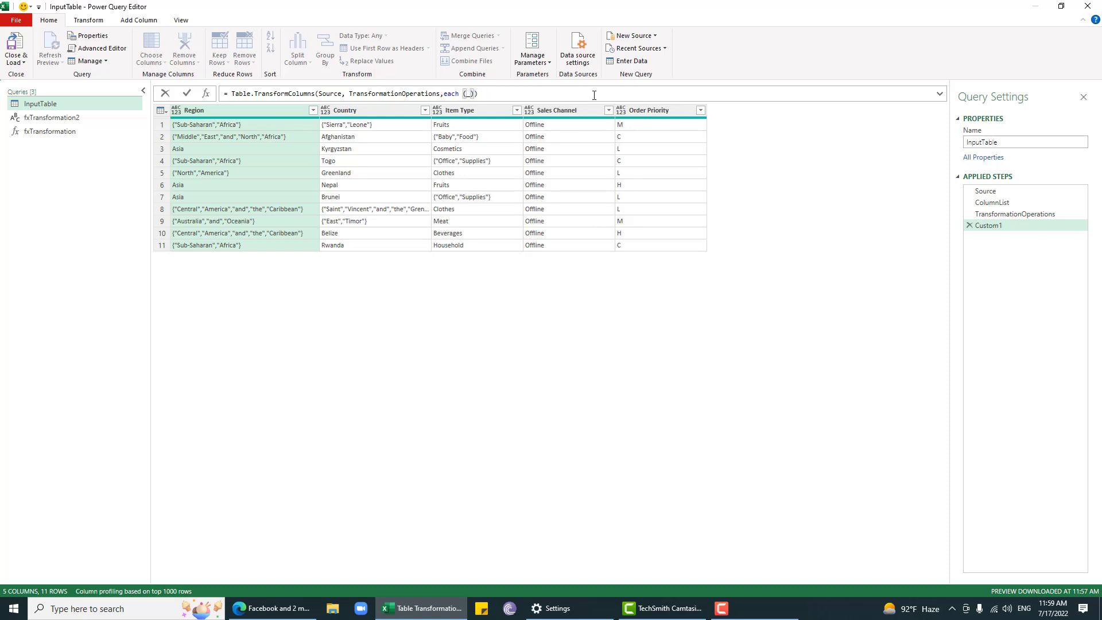
pyautogui.press('Delete')
pyautogui.press('Delete')
pyautogui.write(') & "test")')
pyautogui.press('Return')
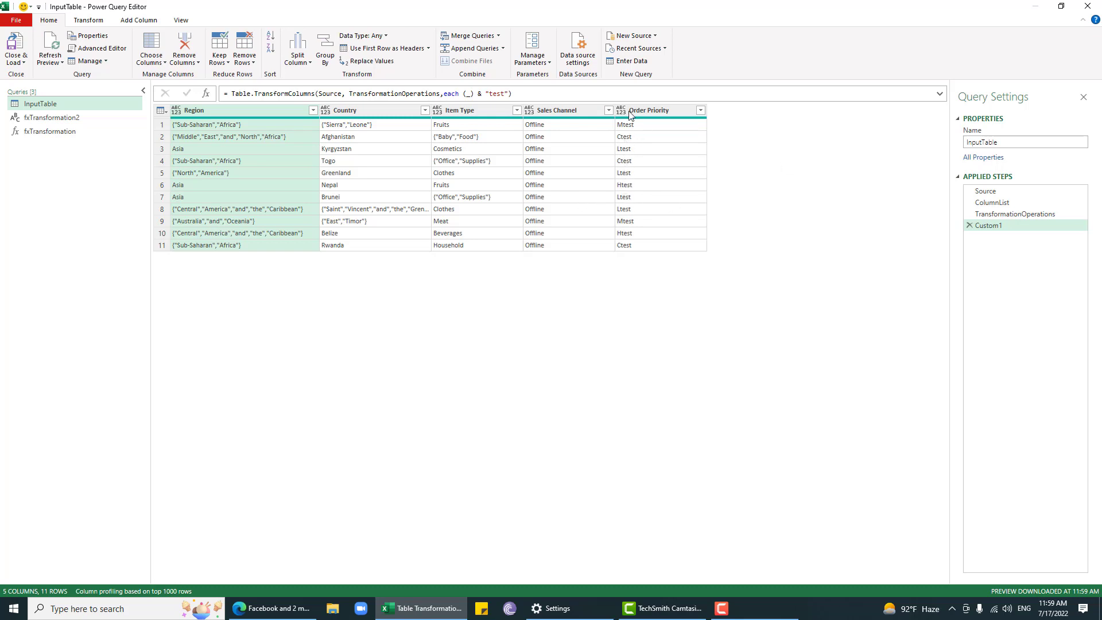
pyautogui.doubleClick(387, 93)
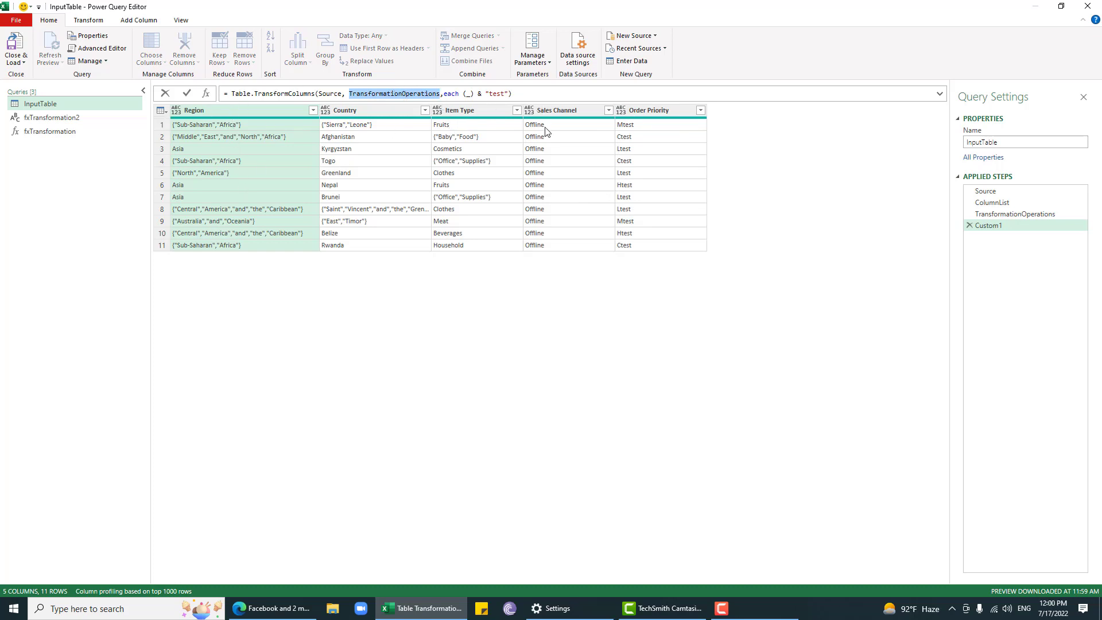
pyautogui.click(454, 95)
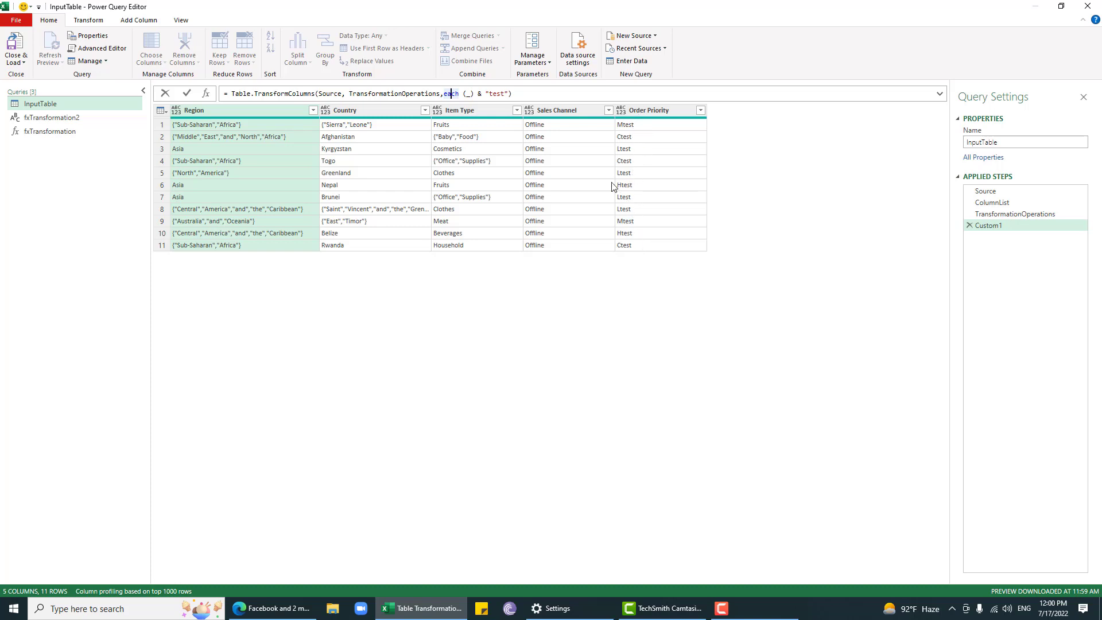
# Check the TransformationOperations step, and change the suffix in the Custom1 formula to " test" with a leading space.
pyautogui.click(1019, 215)
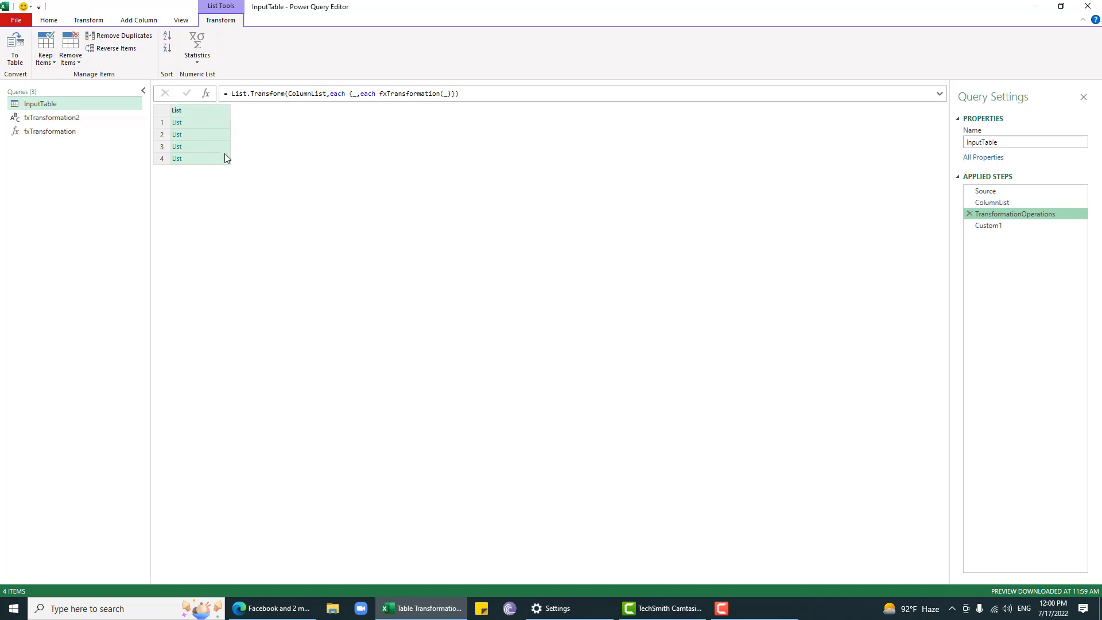
pyautogui.click(997, 227)
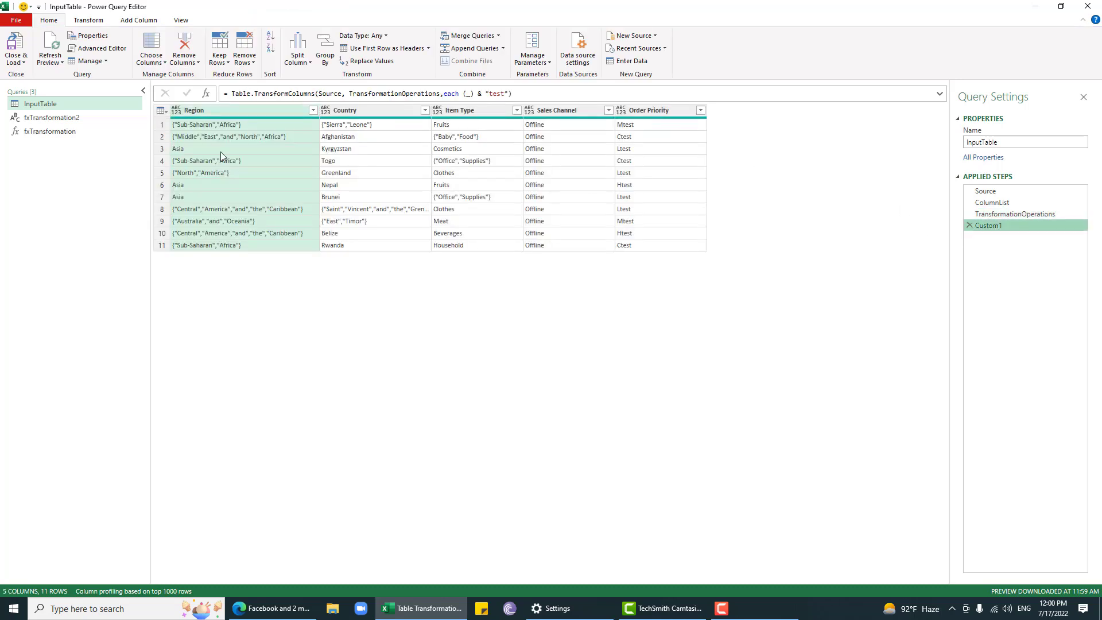
pyautogui.click(490, 93)
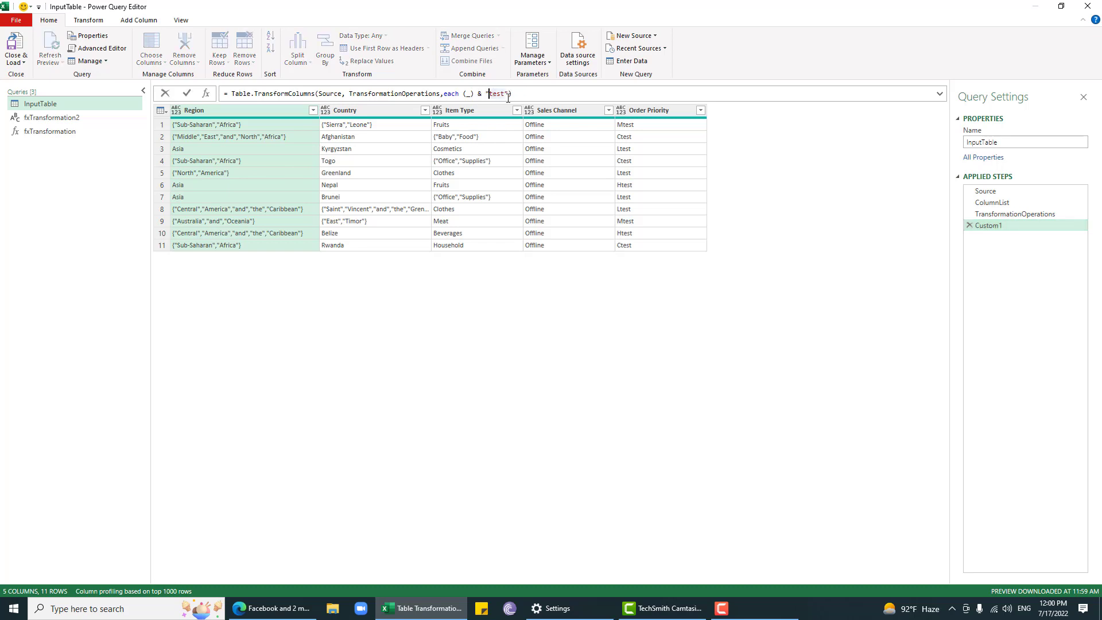
pyautogui.press('Return')
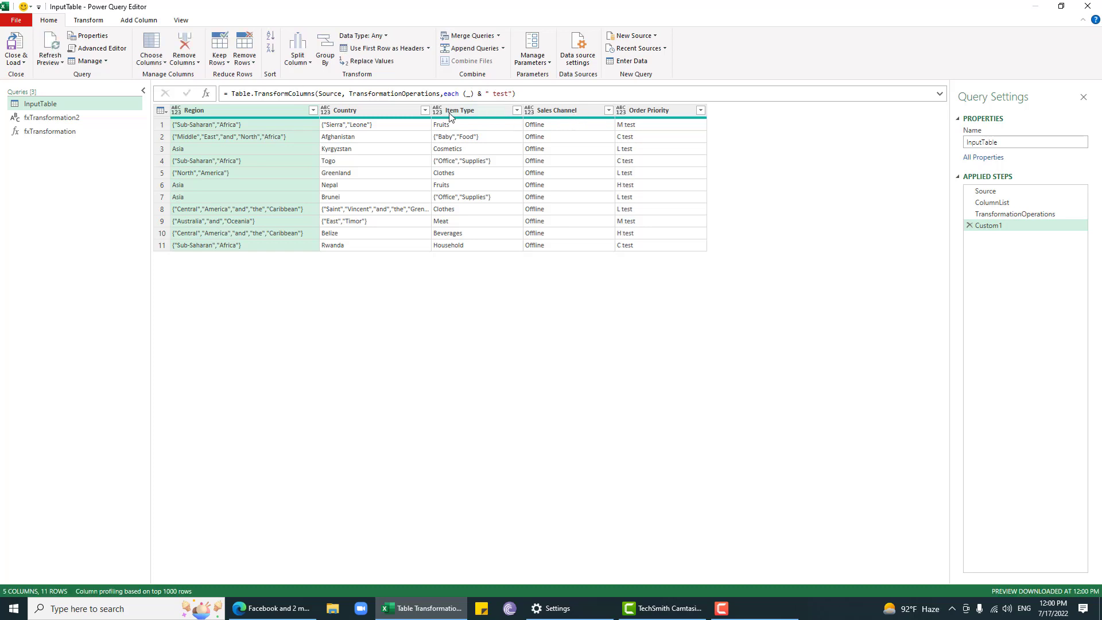
# Delete the TransformationOperations, Custom1 and ColumnList steps from InputTable so that only Source remains.
pyautogui.click(976, 214)
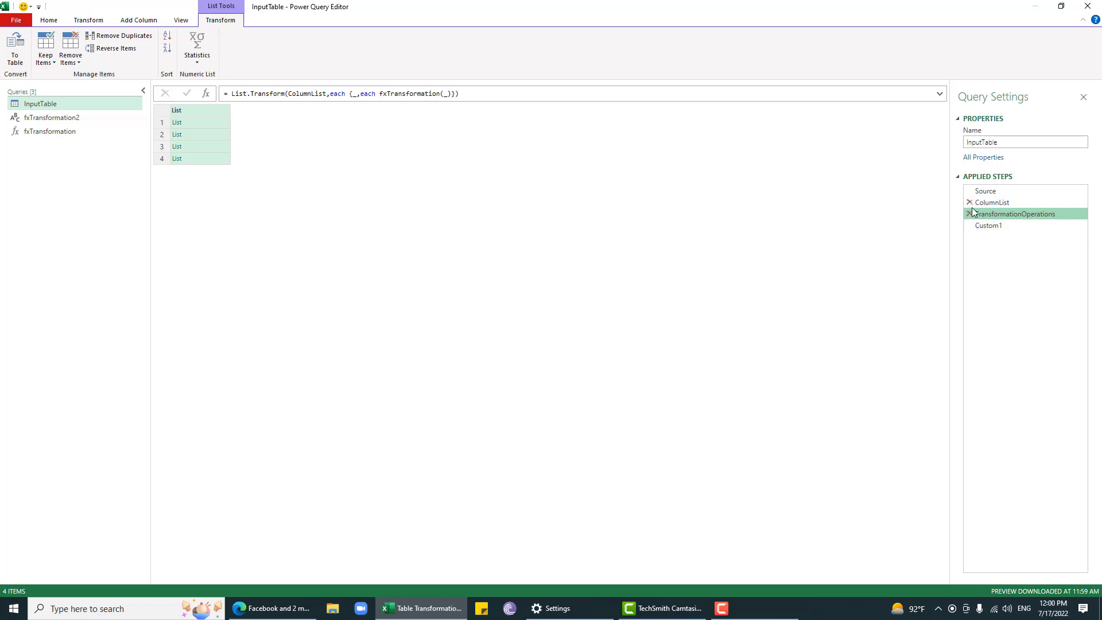
pyautogui.click(970, 213)
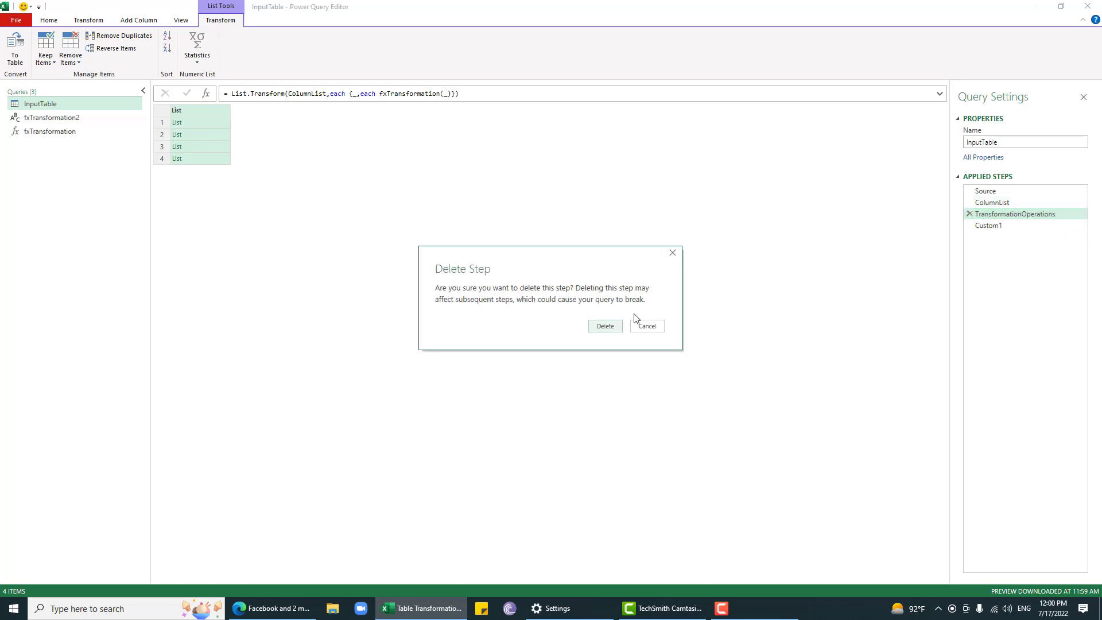
pyautogui.click(604, 327)
pyautogui.click(970, 215)
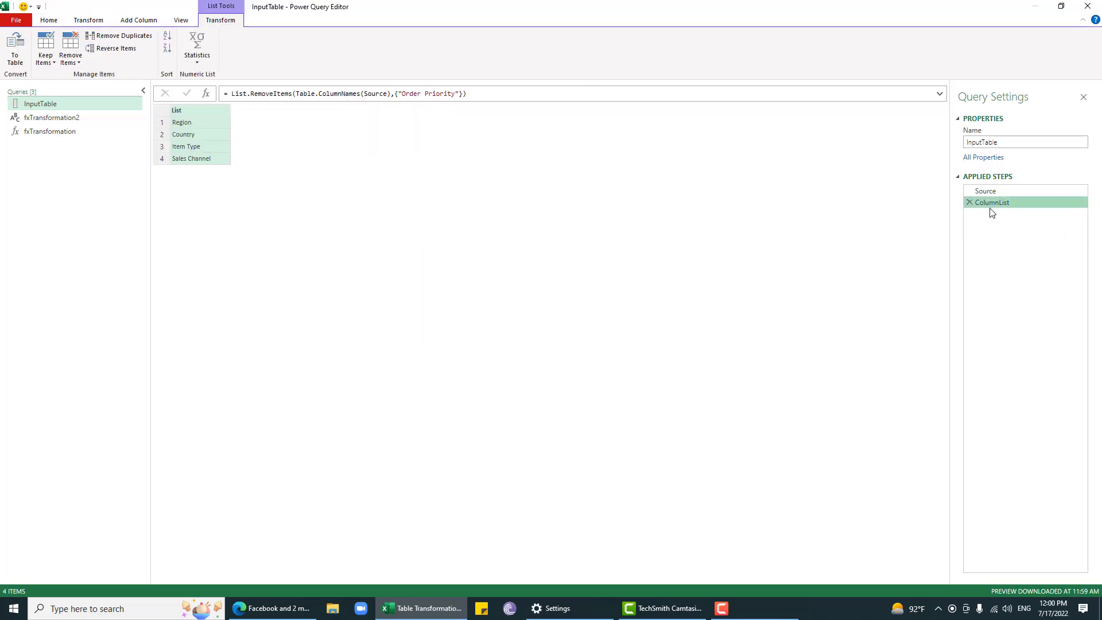
pyautogui.click(206, 94)
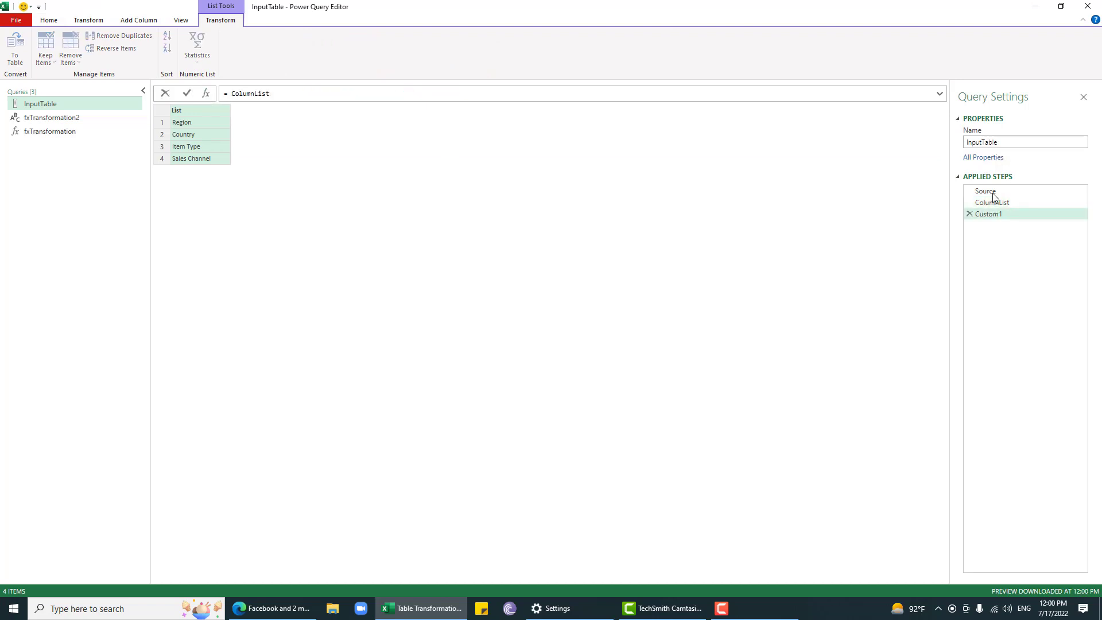
pyautogui.click(969, 214)
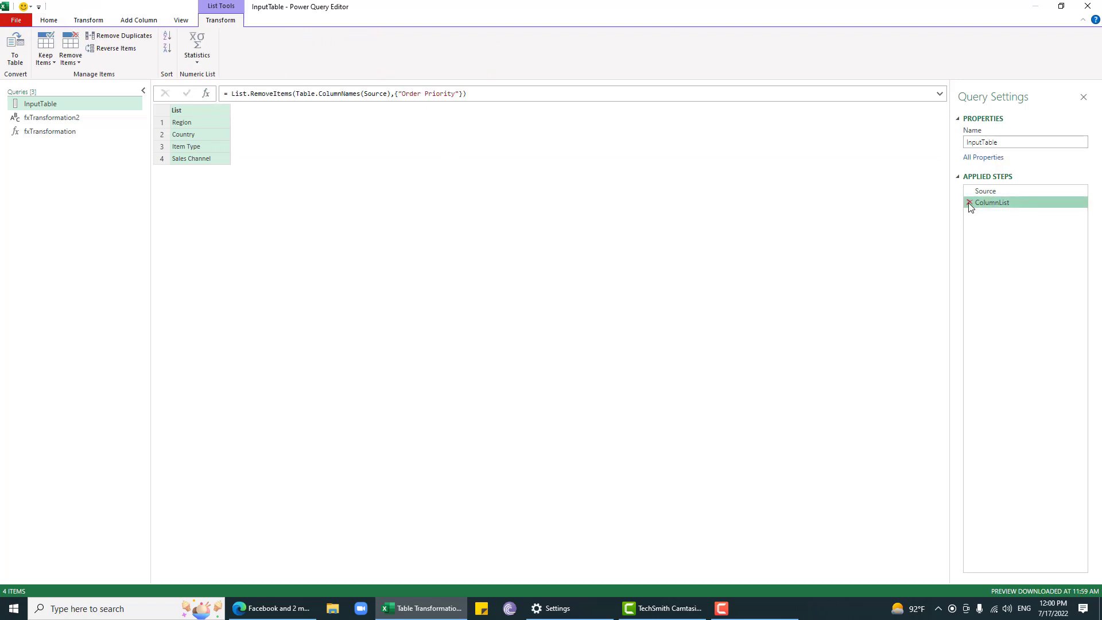
pyautogui.click(969, 202)
# Add a custom step after Source and wrap its formula in Table.TransformColumns( with Source as the first argument.
pyautogui.click(206, 94)
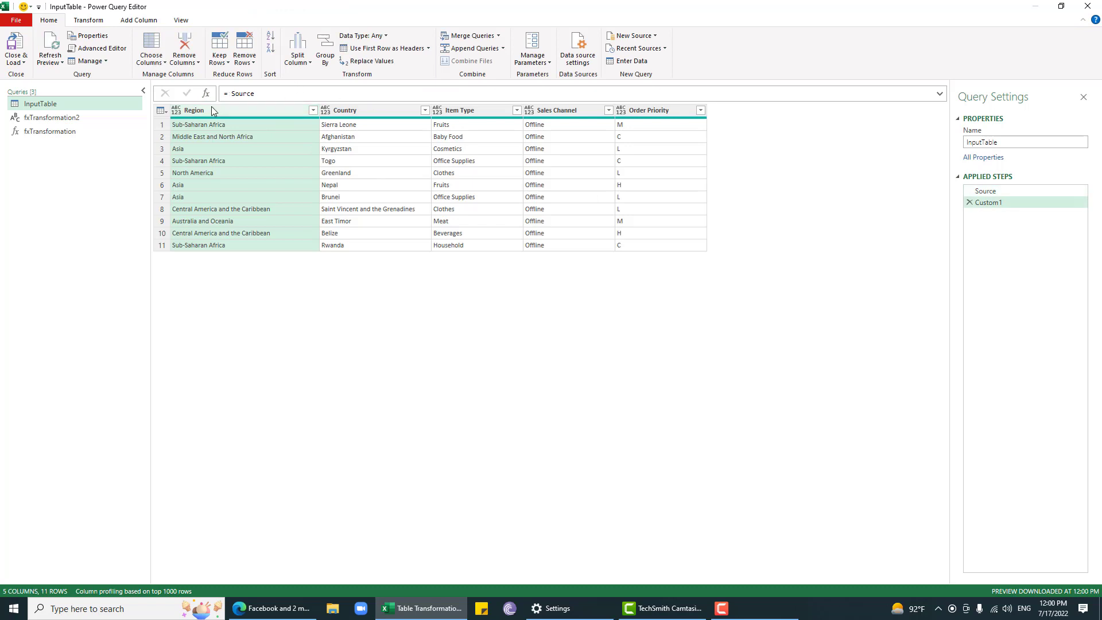
pyautogui.click(377, 90)
pyautogui.write('tb.')
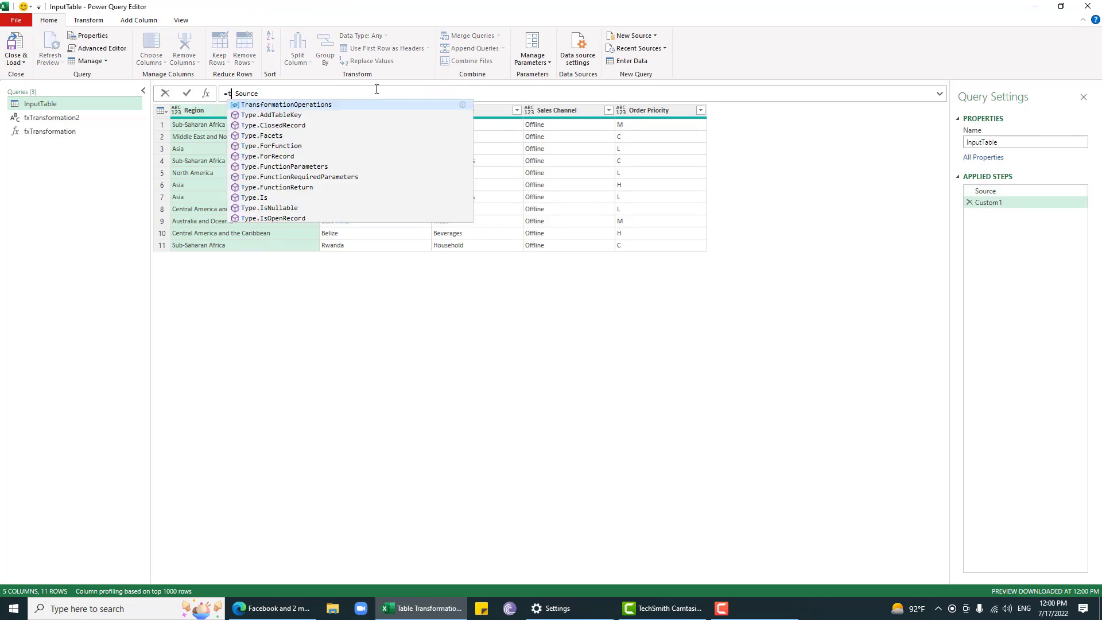
pyautogui.write('trans')
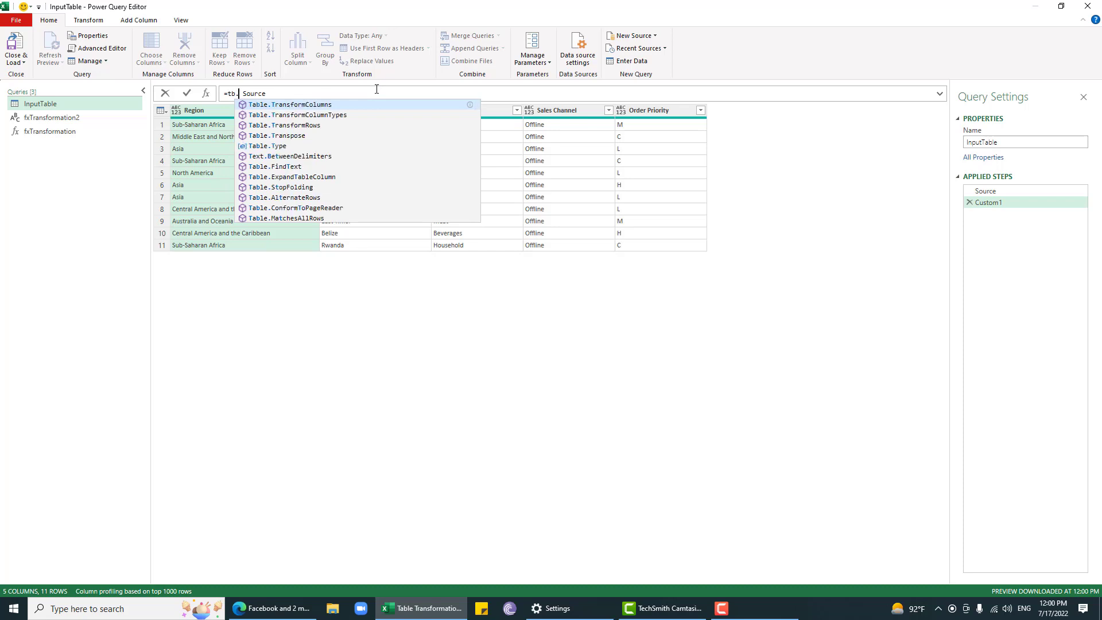
pyautogui.press('Tab')
pyautogui.write('(')
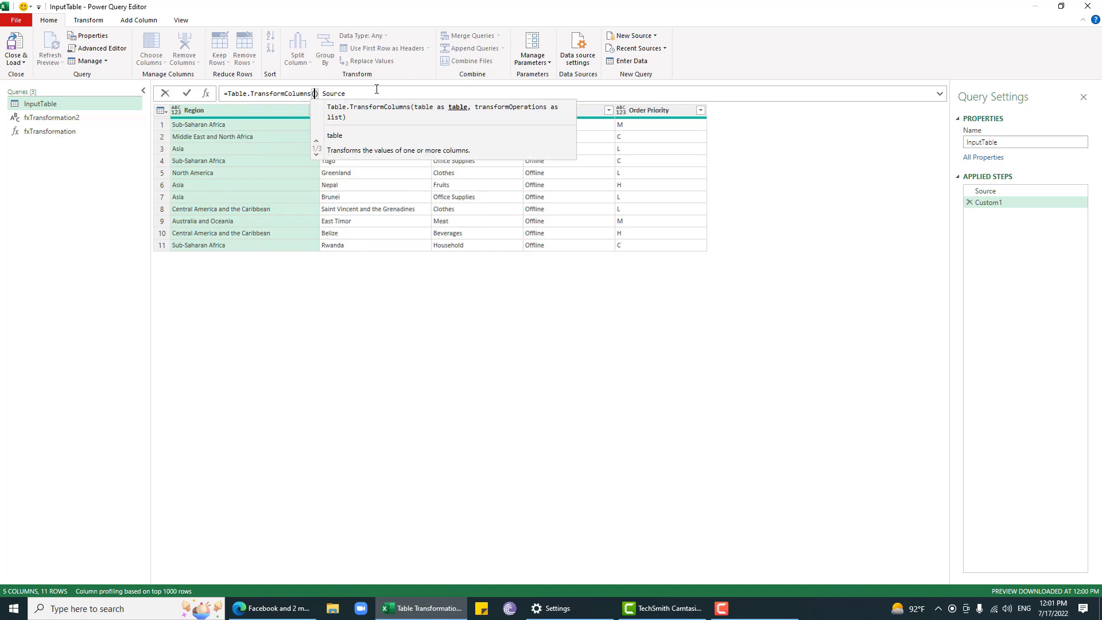
pyautogui.press('Delete')
pyautogui.press('Delete')
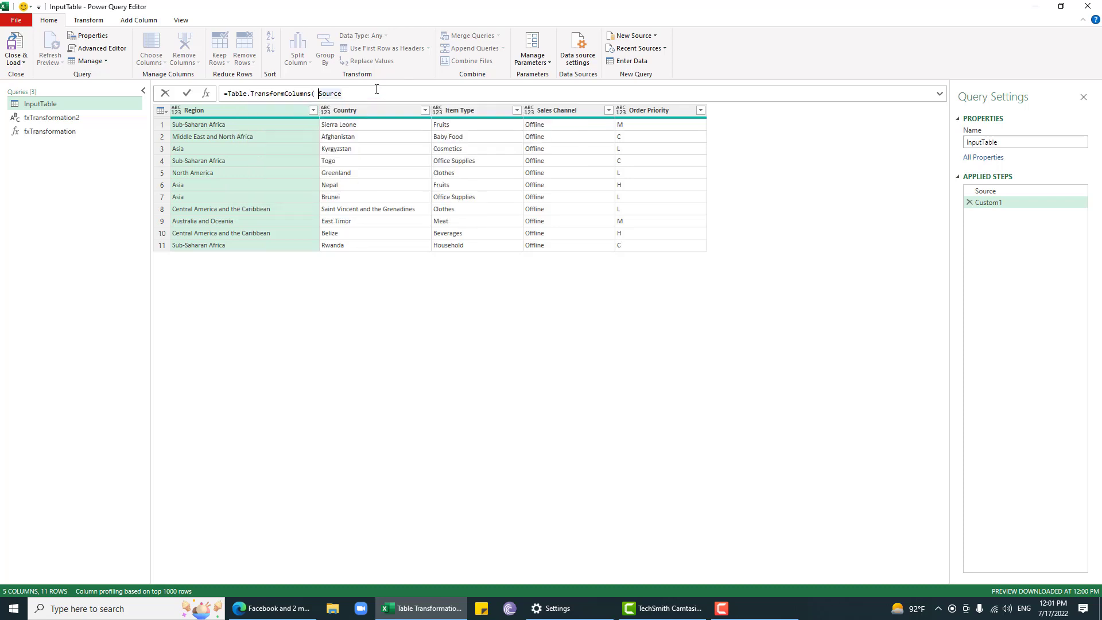
# Complete the formula with an empty list {} and each fxTransformation(_), apply it and rename the step ApplyTransformation.
pyautogui.write(',{{')
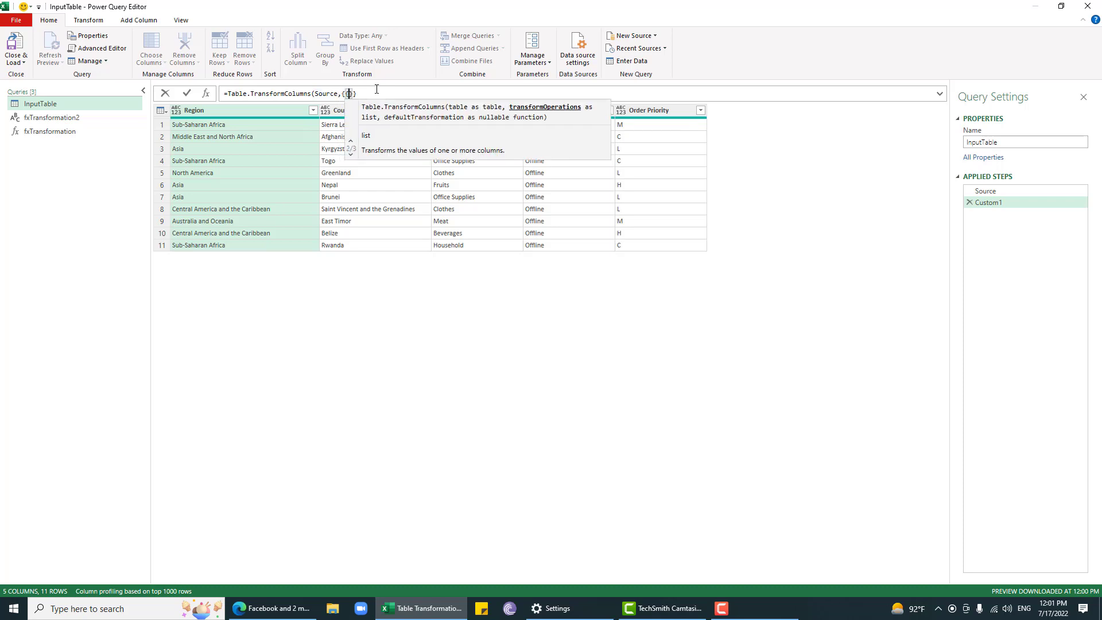
pyautogui.press('BackSpace')
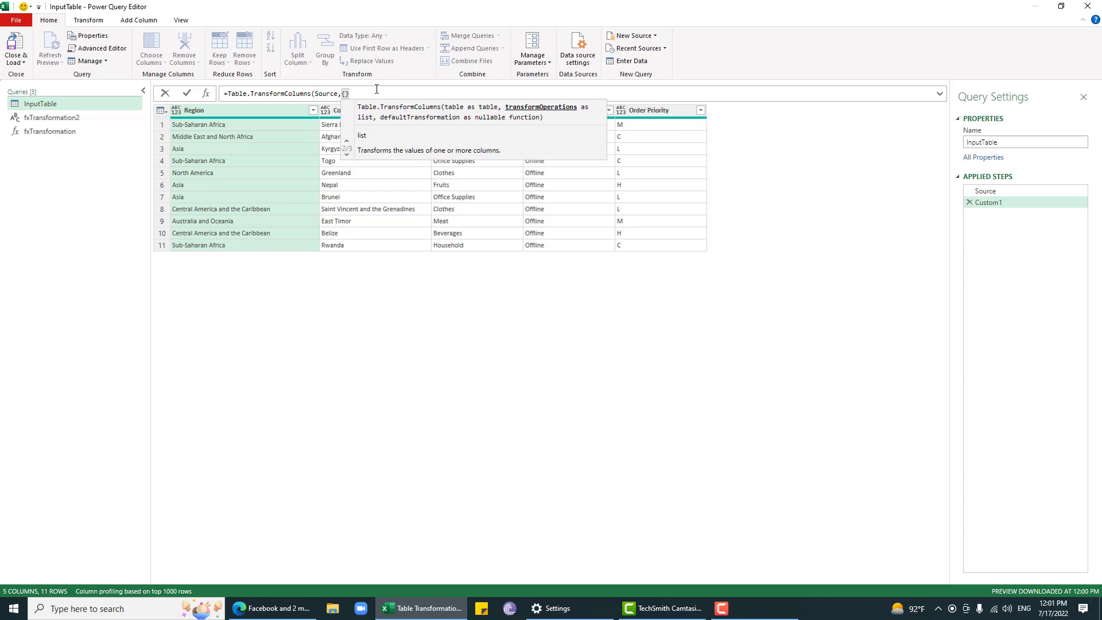
pyautogui.write(',')
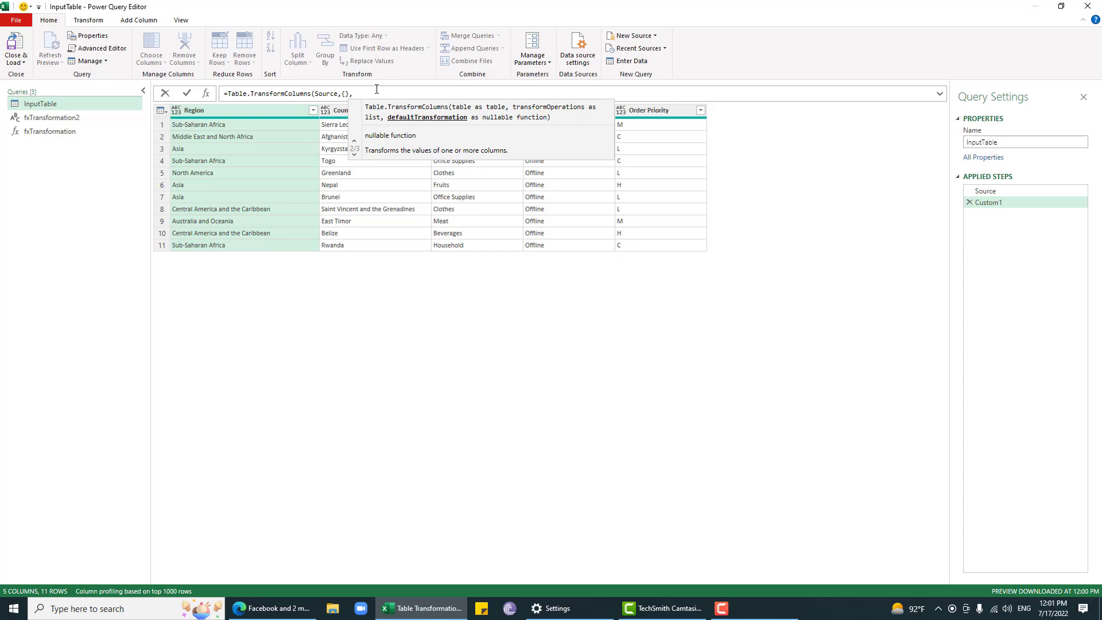
pyautogui.write('each ')
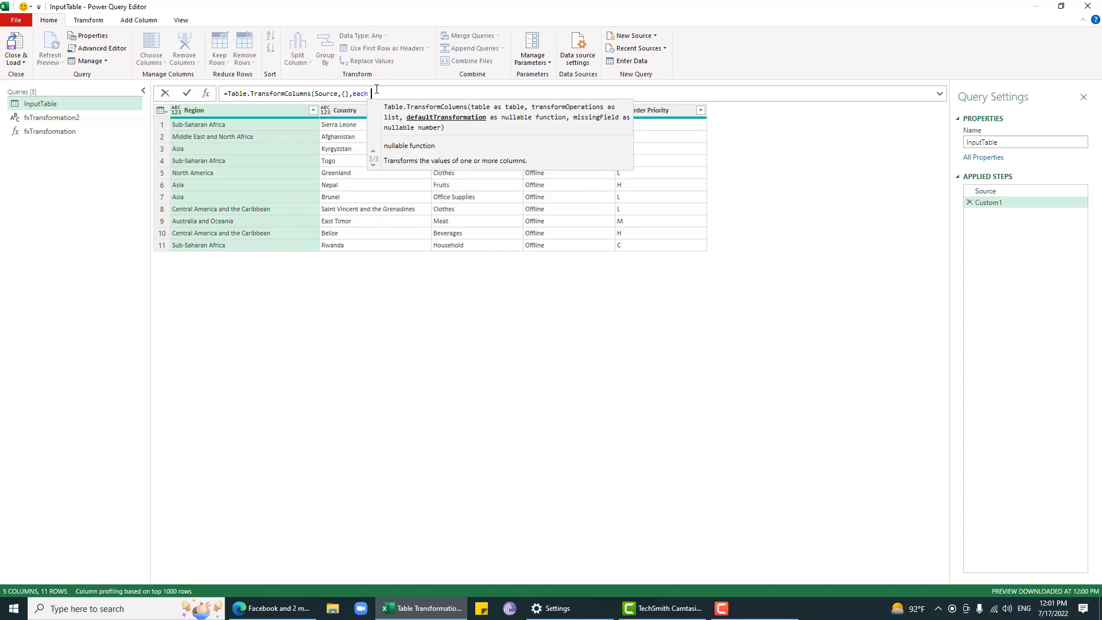
pyautogui.write('fxTransformation')
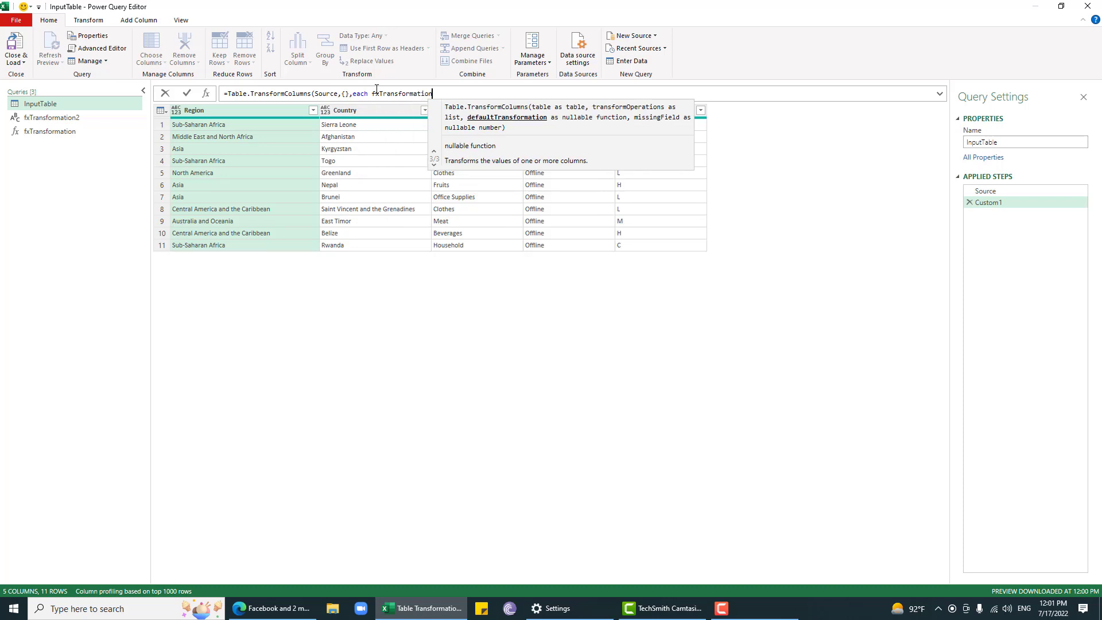
pyautogui.write('(_')
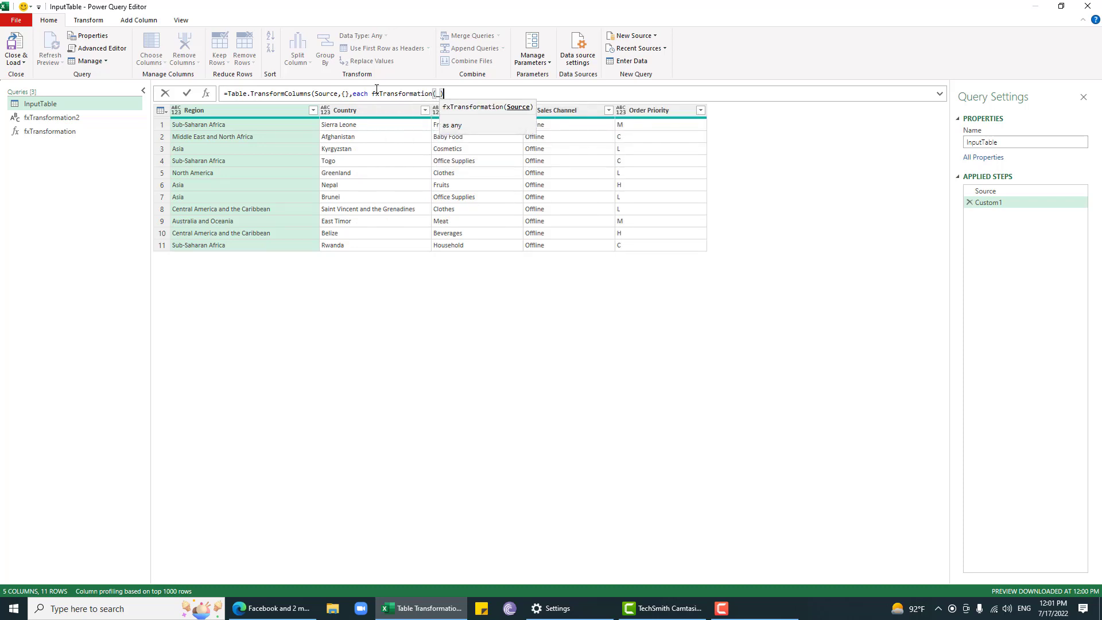
pyautogui.press('Return')
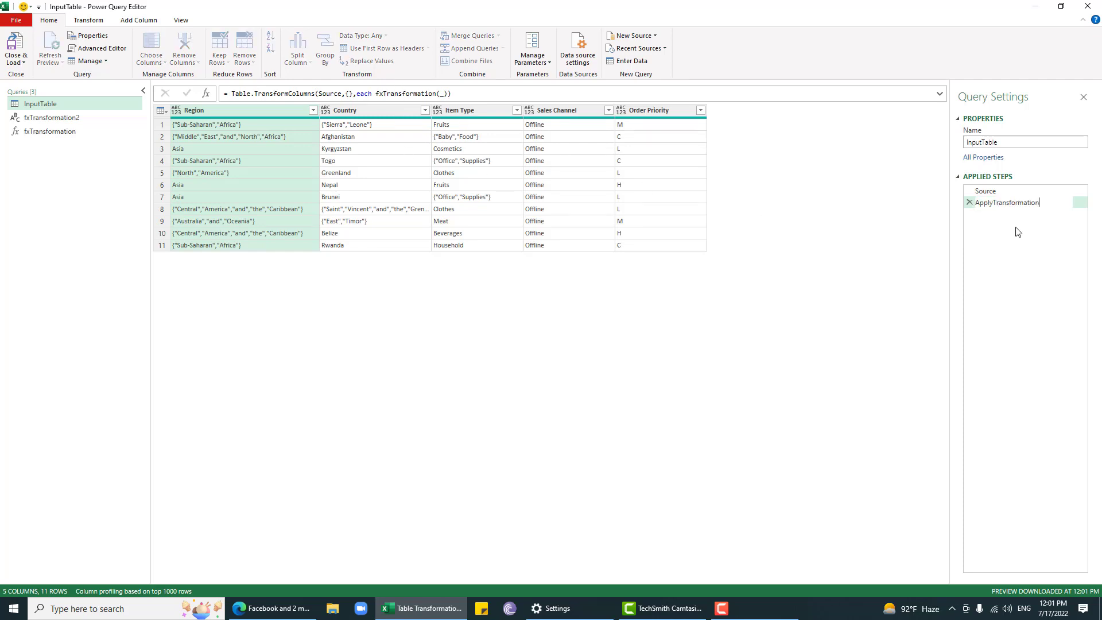
pyautogui.click(1006, 190)
# In the InputTable query code, start a new line TransformationFunction= between Source and ApplyTransformation.
pyautogui.click(117, 50)
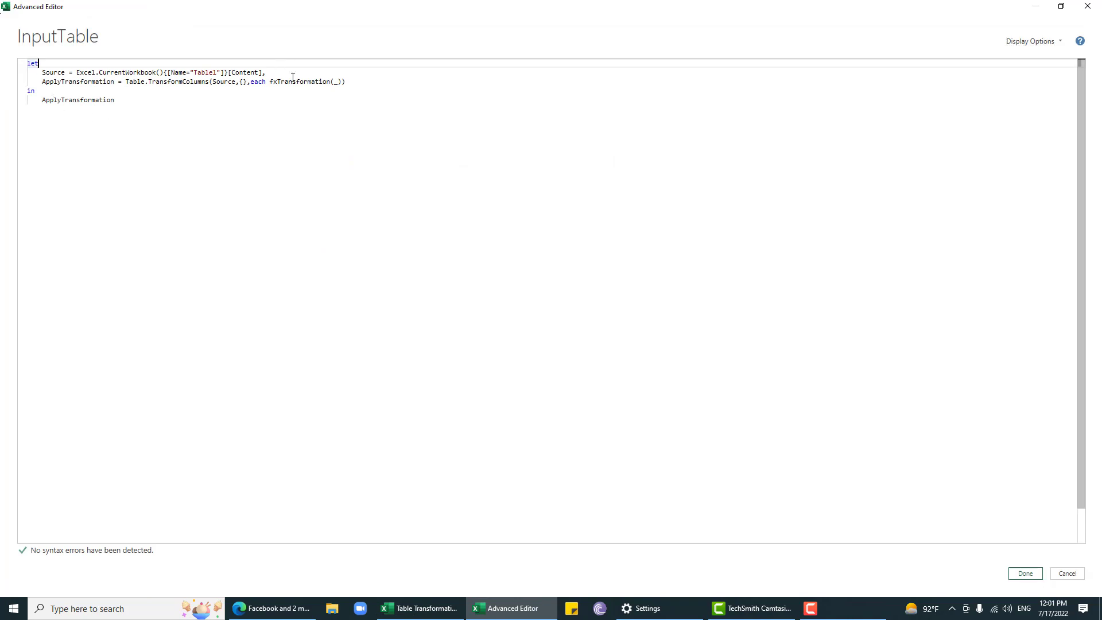
pyautogui.click(287, 73)
pyautogui.press('Return')
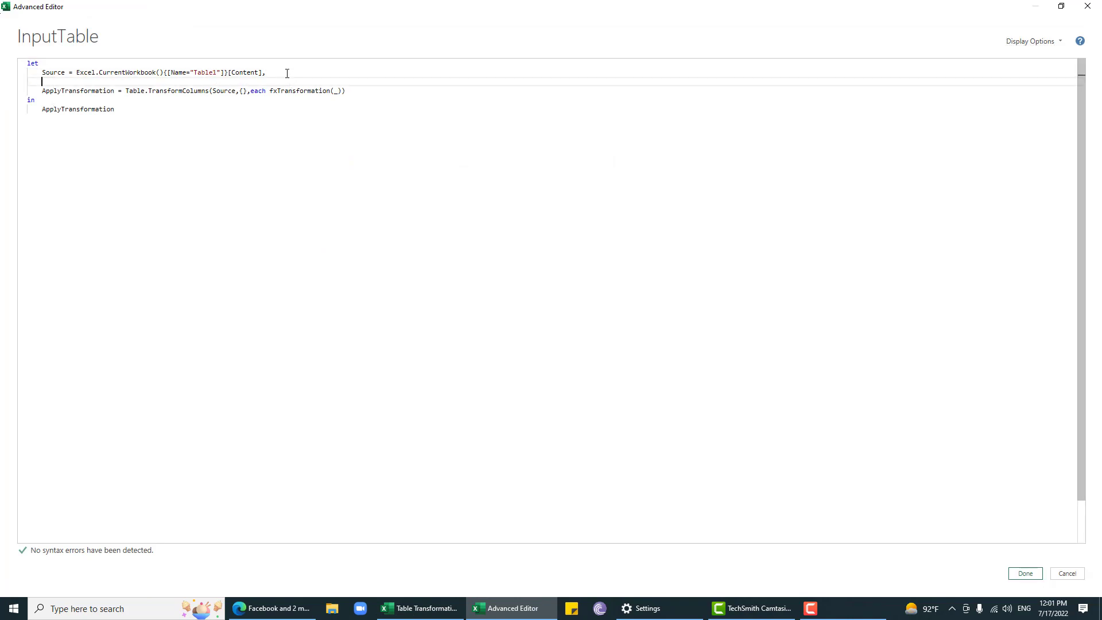
pyautogui.write('Tran')
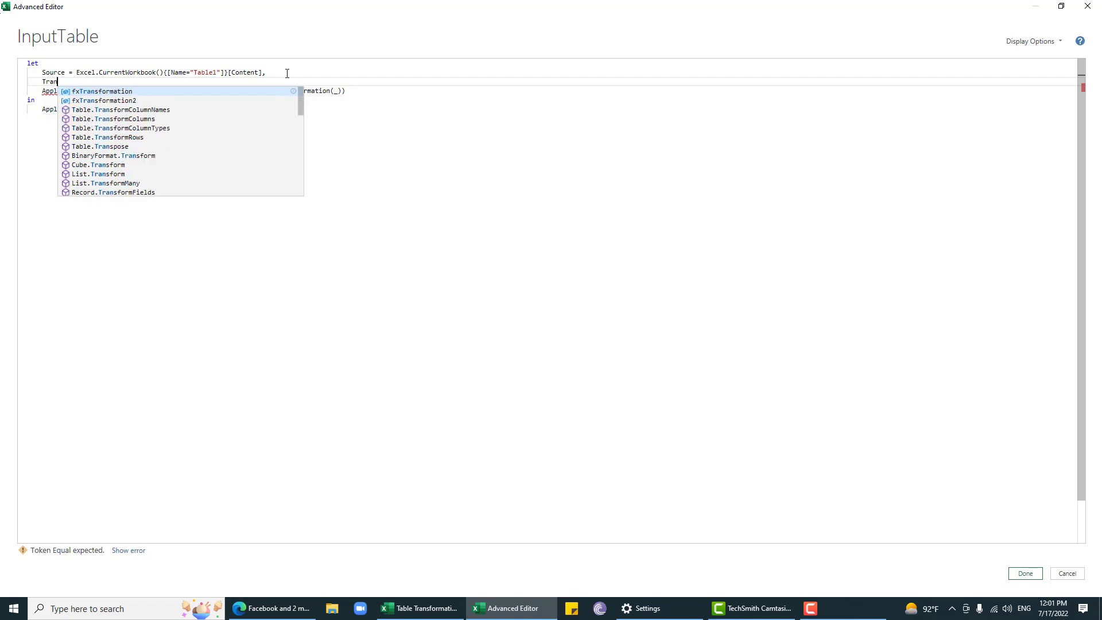
pyautogui.write('sformationF')
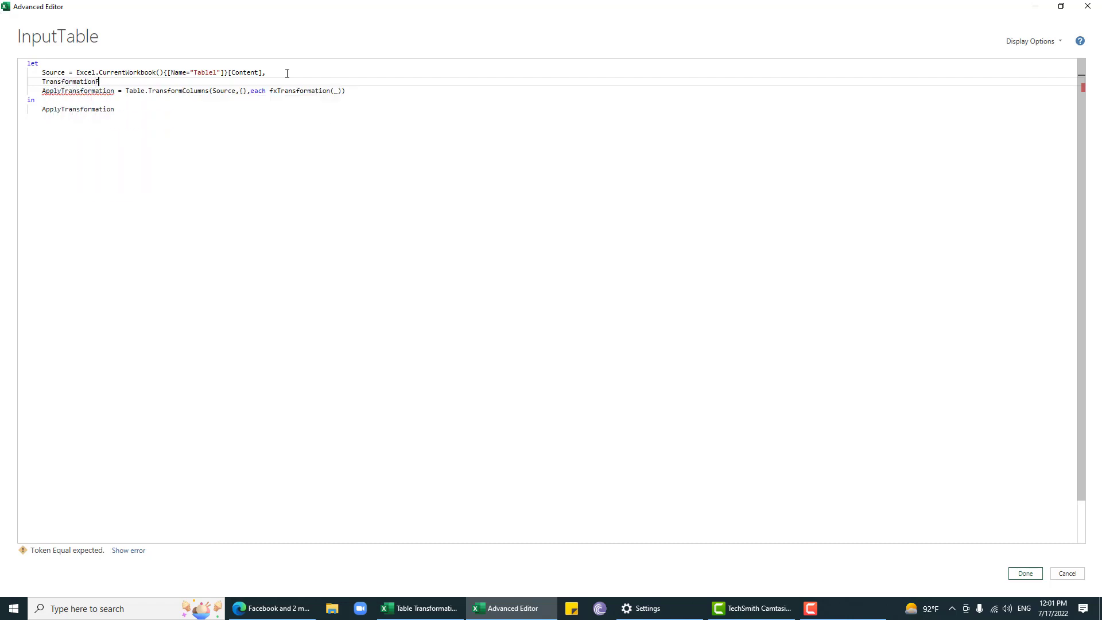
pyautogui.write('unction=')
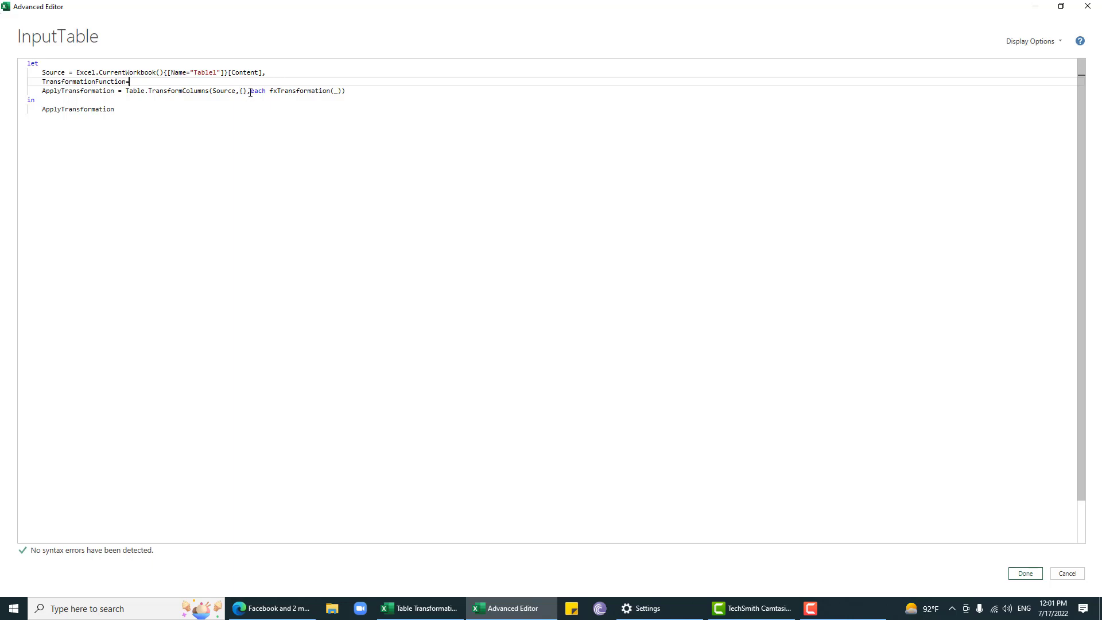
# Move each fxTransformation(_) out of the ApplyTransformation line into the TransformationFunction definition and end that line with a comma.
pyautogui.moveTo(250, 93); pyautogui.dragTo(341, 93)
pyautogui.hotkey('ctrl', 'x')
pyautogui.click(160, 82)
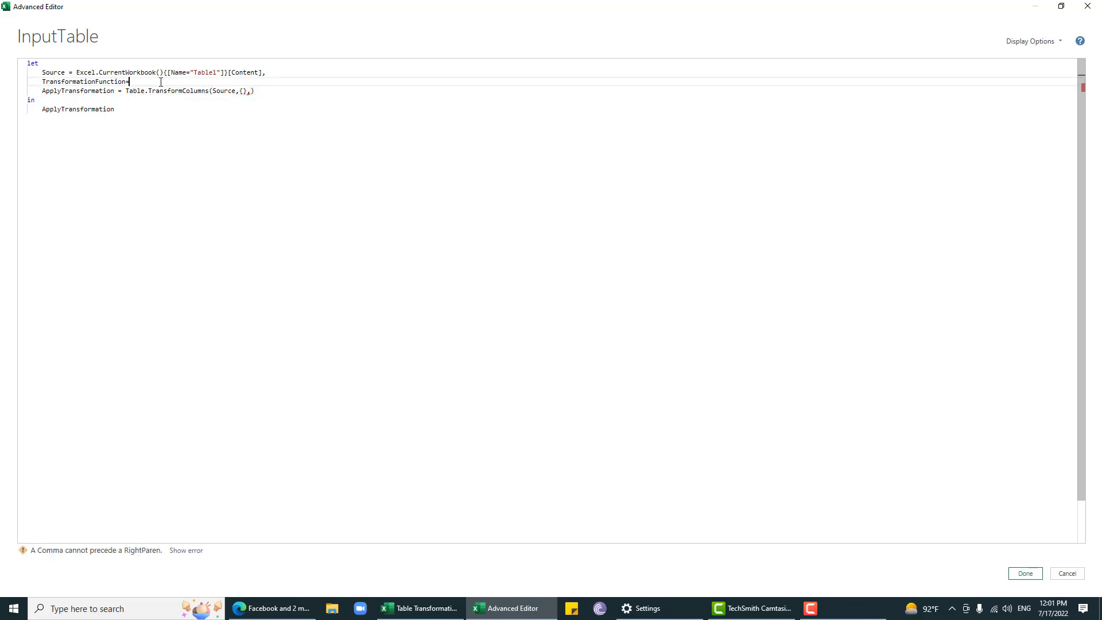
pyautogui.hotkey('ctrl', 'v')
pyautogui.write(',')
# Pass TransformationFunction as the third argument in the ApplyTransformation line, save the query code and check both steps.
pyautogui.click(251, 91)
pyautogui.write('tra')
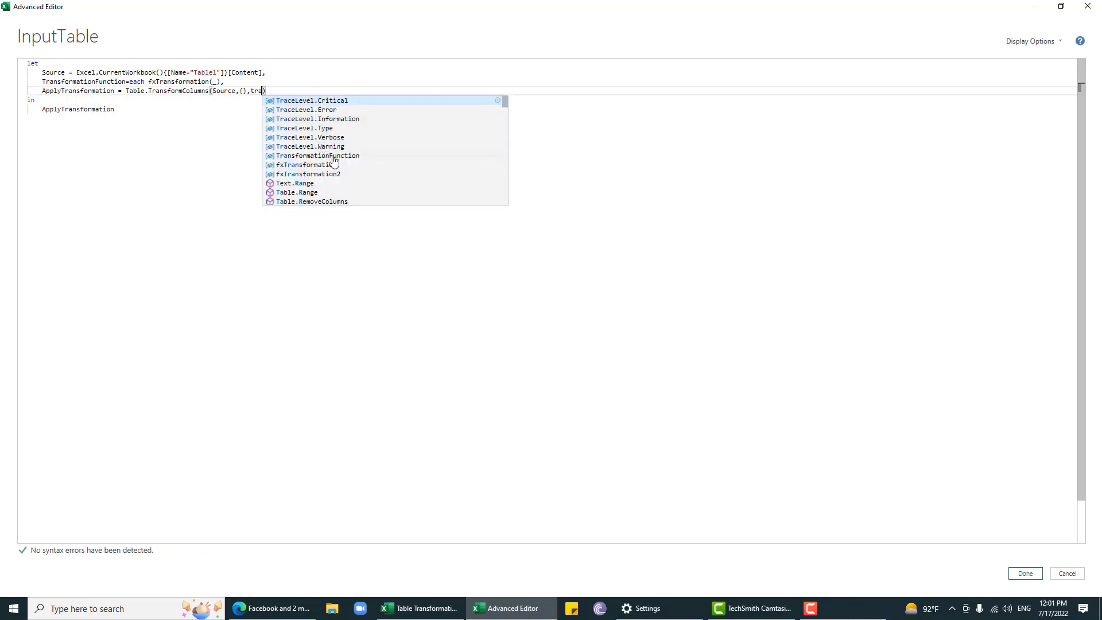
pyautogui.click(333, 155)
pyautogui.click(1025, 573)
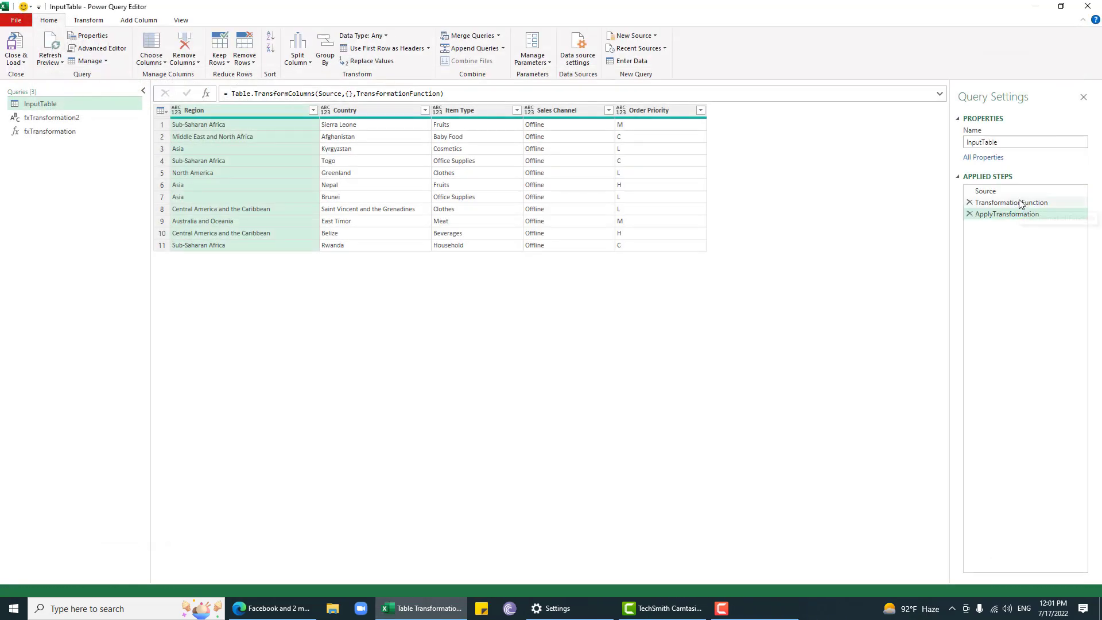
pyautogui.click(1002, 204)
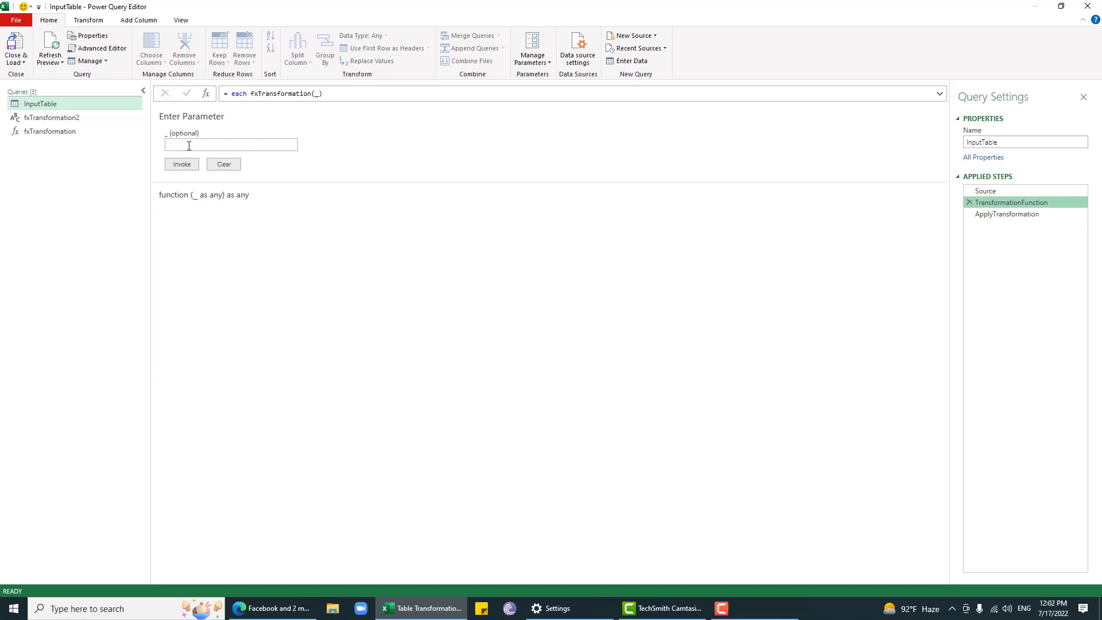
pyautogui.click(988, 214)
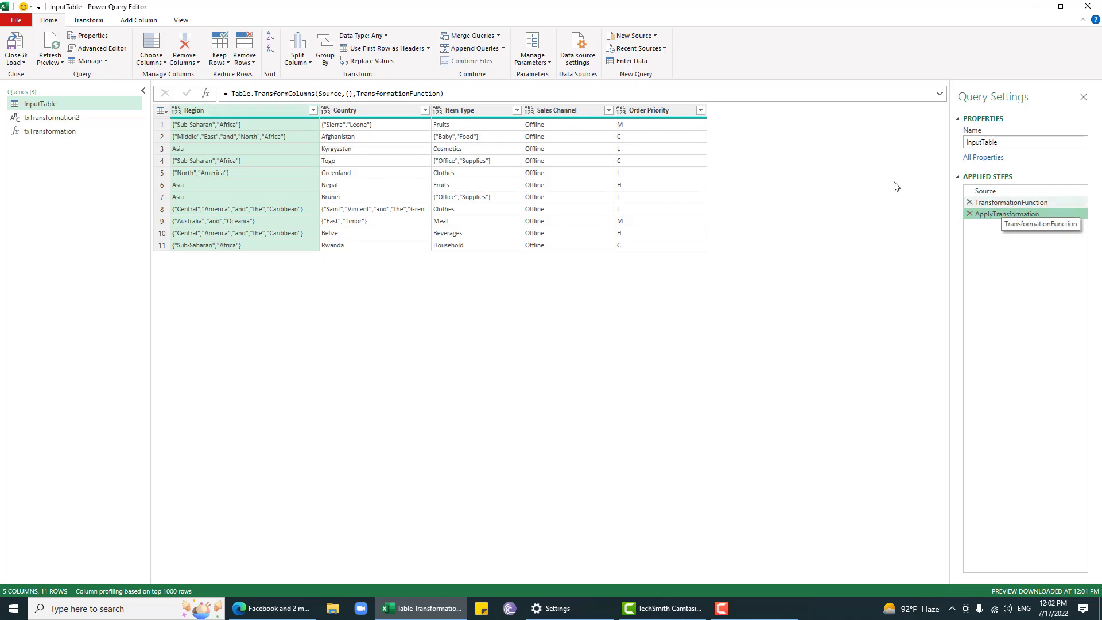
# In the InputTable query code, start a parameter list above let with InputTable as table followed by a comma.
pyautogui.click(99, 48)
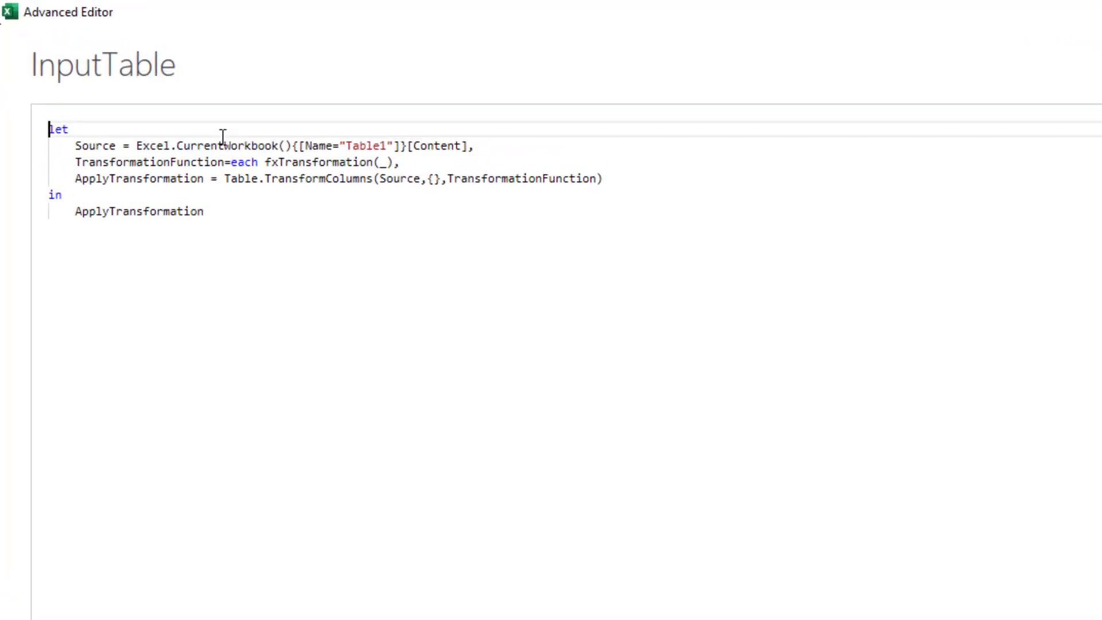
pyautogui.press('Up')
pyautogui.write('(')
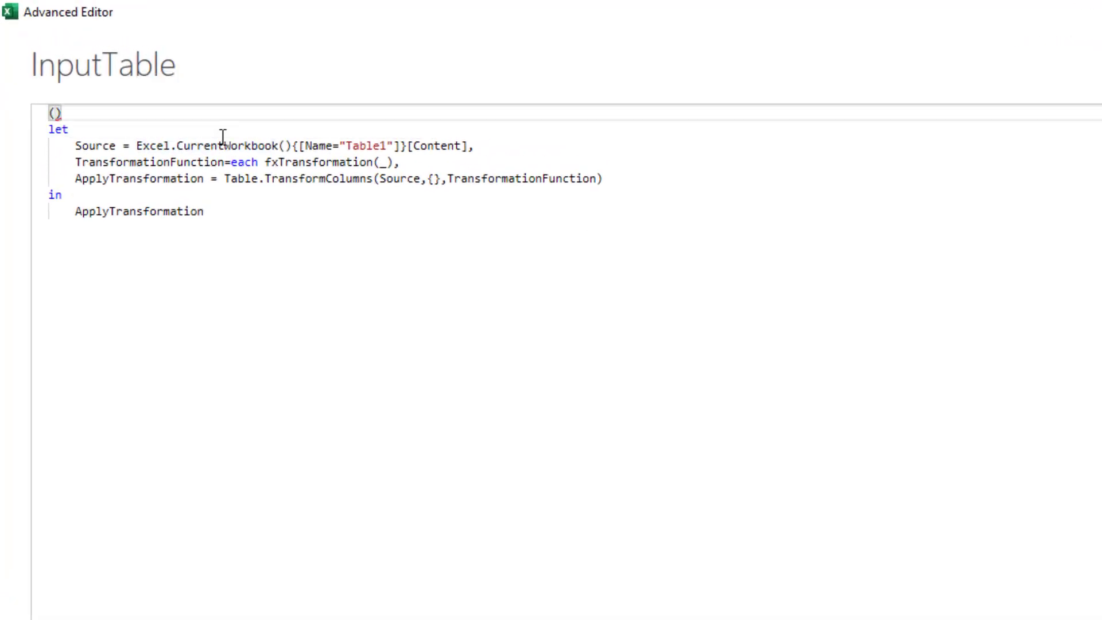
pyautogui.write('InputTa')
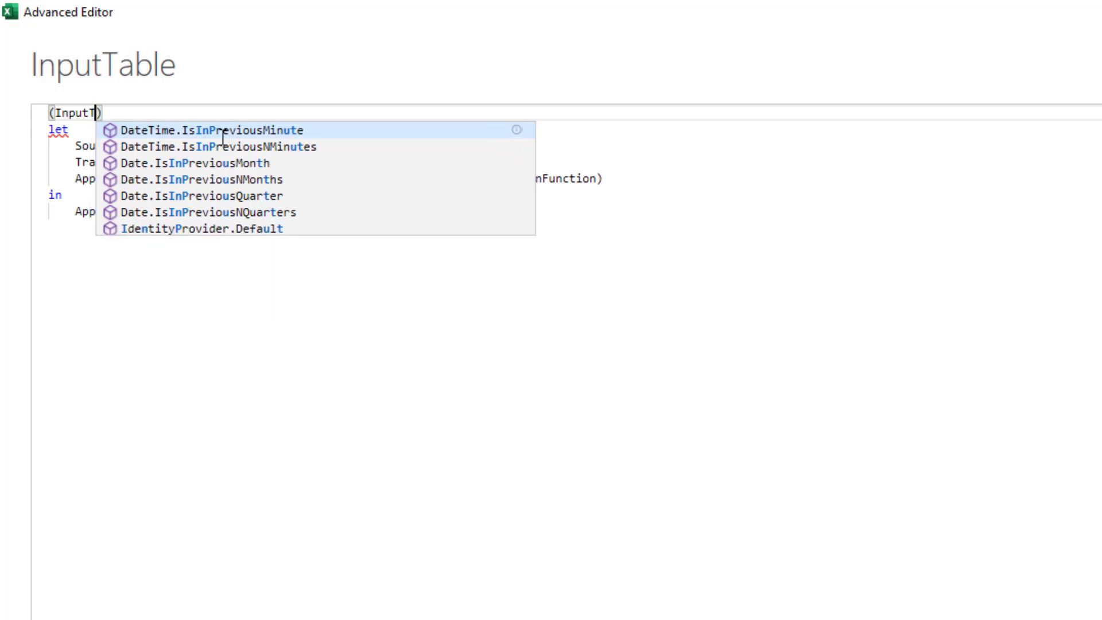
pyautogui.write('ble as table,')
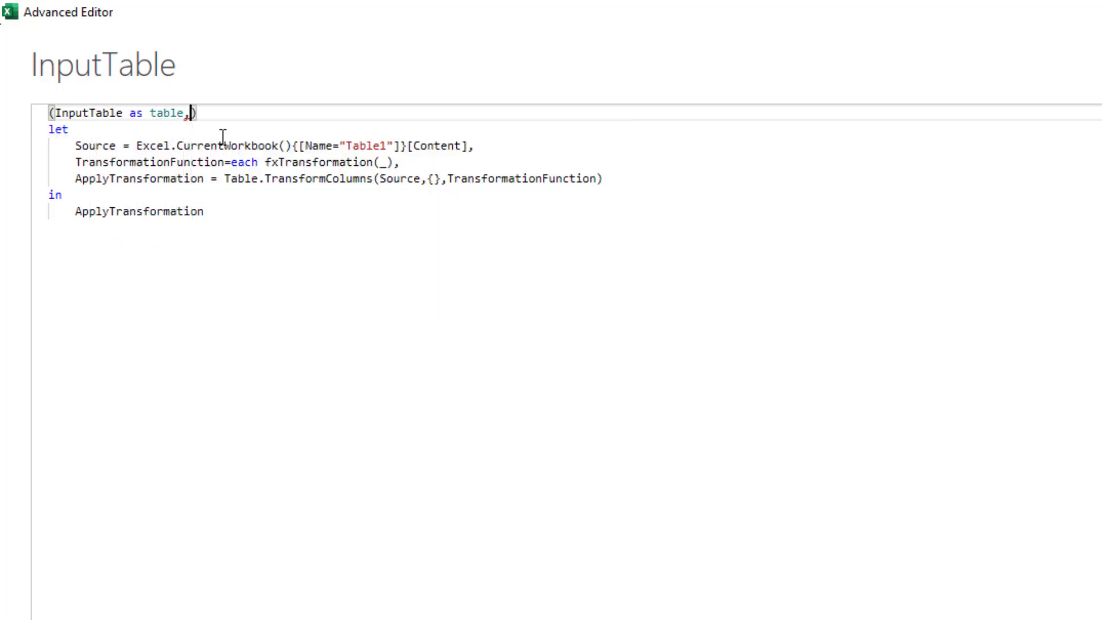
# Add TransformationFunction as function as the second parameter of the query's function header.
pyautogui.doubleClick(167, 162)
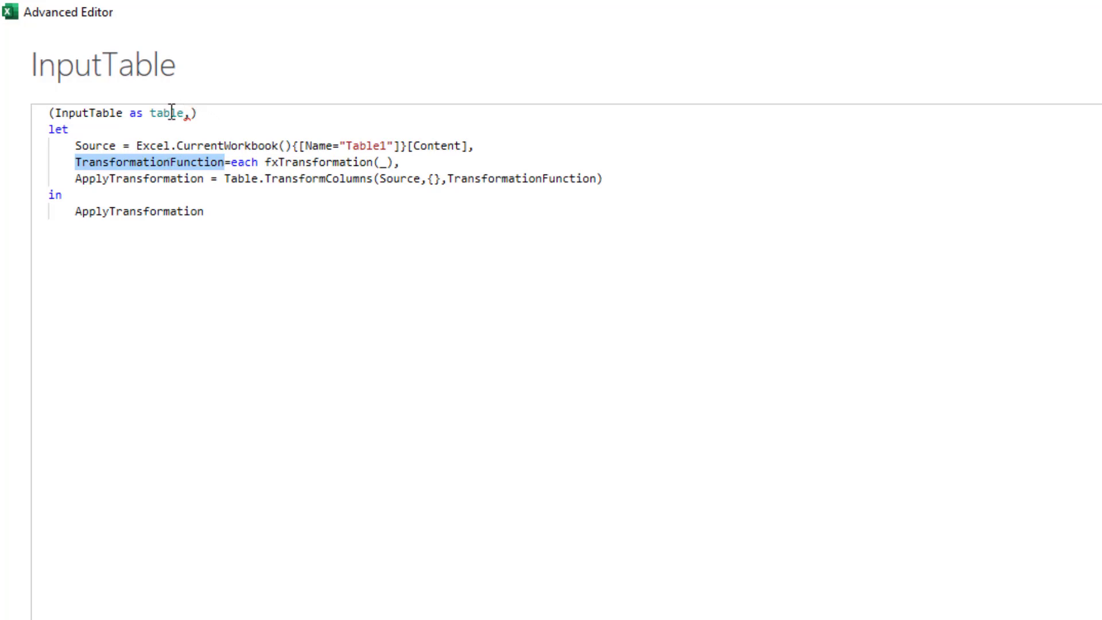
pyautogui.click(192, 113)
pyautogui.hotkey('ctrl', 'v')
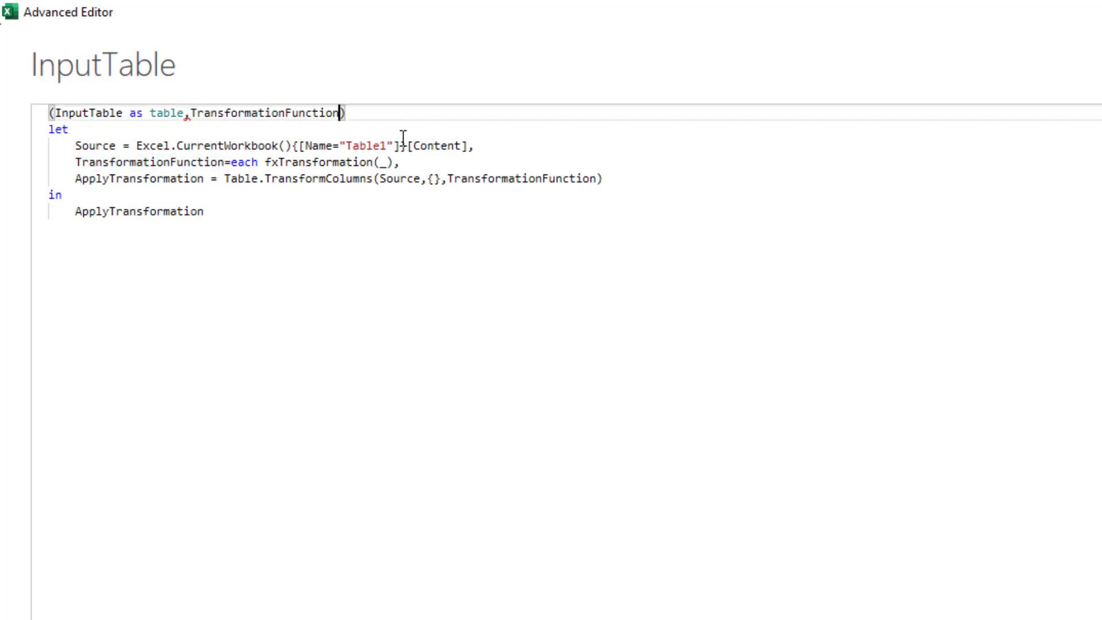
pyautogui.write('AS')
pyautogui.press('BackSpace')
pyautogui.press('BackSpace')
pyautogui.press('BackSpace')
pyautogui.write('af')
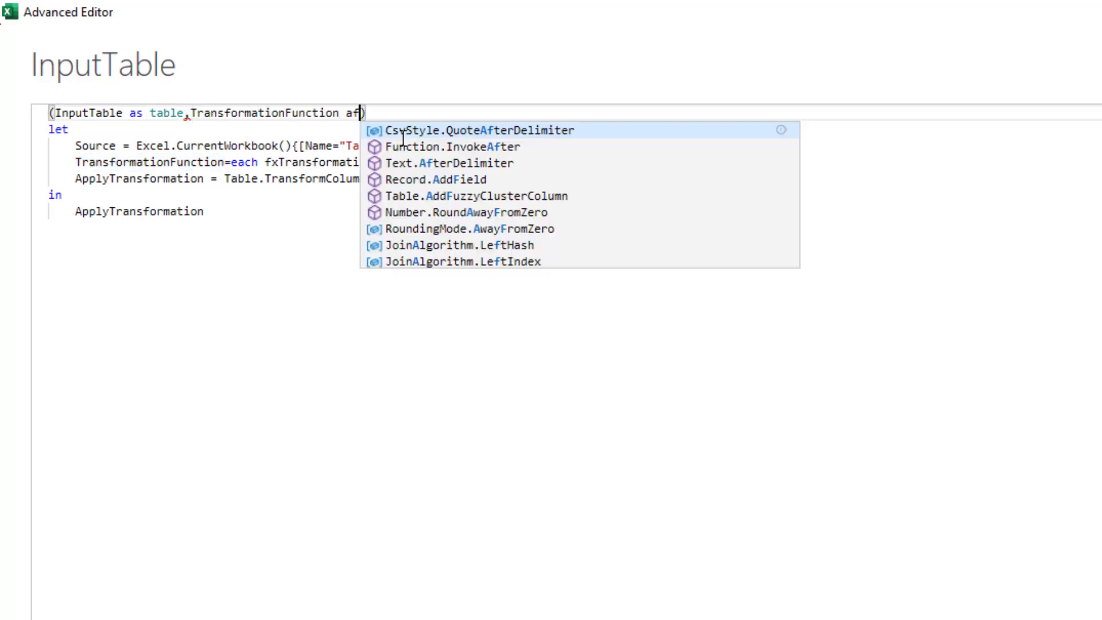
pyautogui.press('BackSpace')
pyautogui.press('BackSpace')
pyautogui.write('s function')
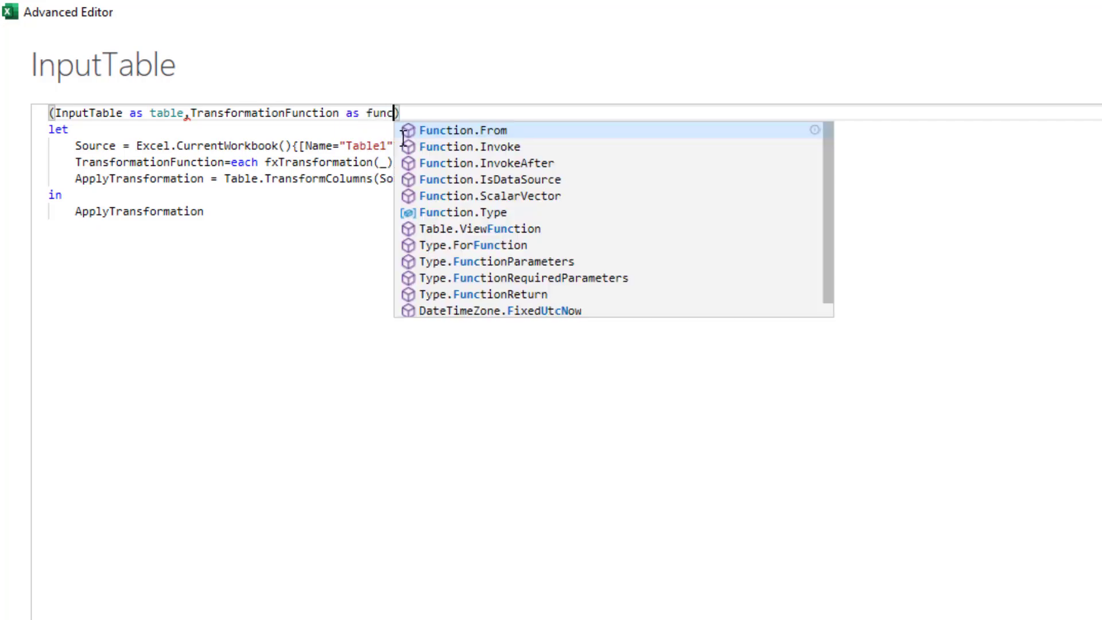
# Finish the function header with as table=> after the closing parenthesis.
pyautogui.press('Right')
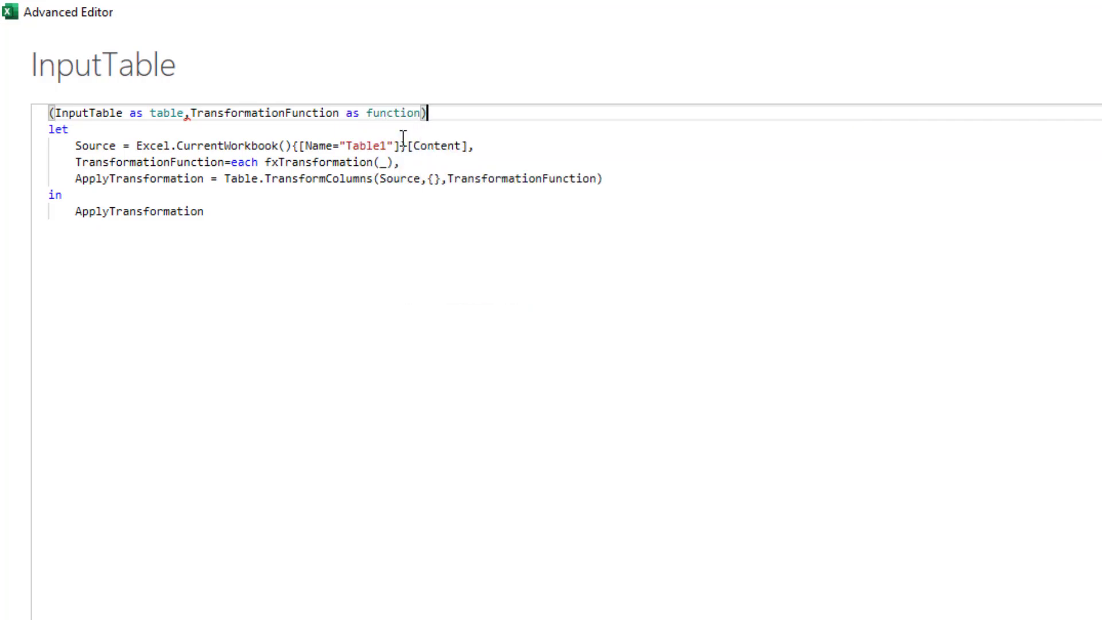
pyautogui.write('as table')
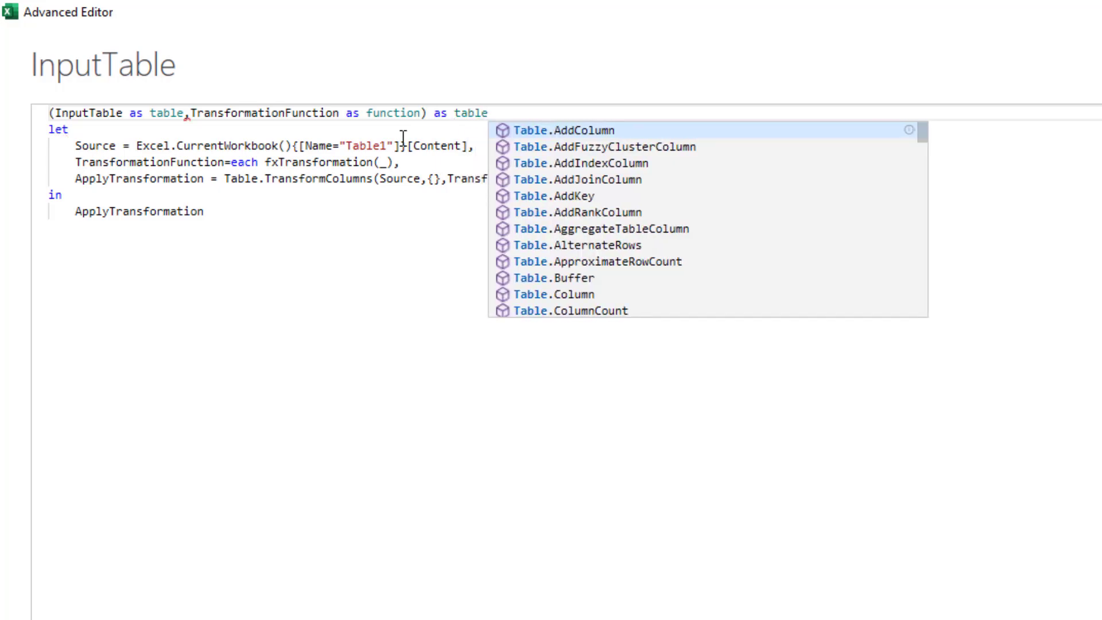
pyautogui.press('Escape')
pyautogui.write('=>')
# Replace the first parameter name InputTable with Source so it matches the name used in the query code.
pyautogui.click(183, 178)
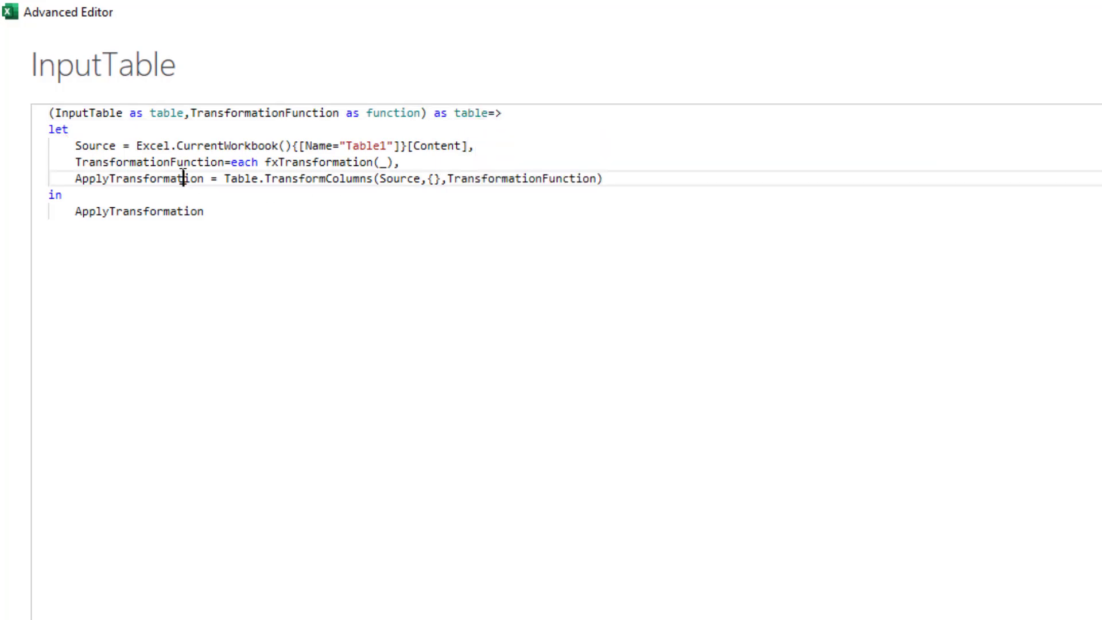
pyautogui.doubleClick(184, 178)
pyautogui.doubleClick(121, 163)
pyautogui.doubleClick(95, 145)
pyautogui.hotkey('ctrl', 'c')
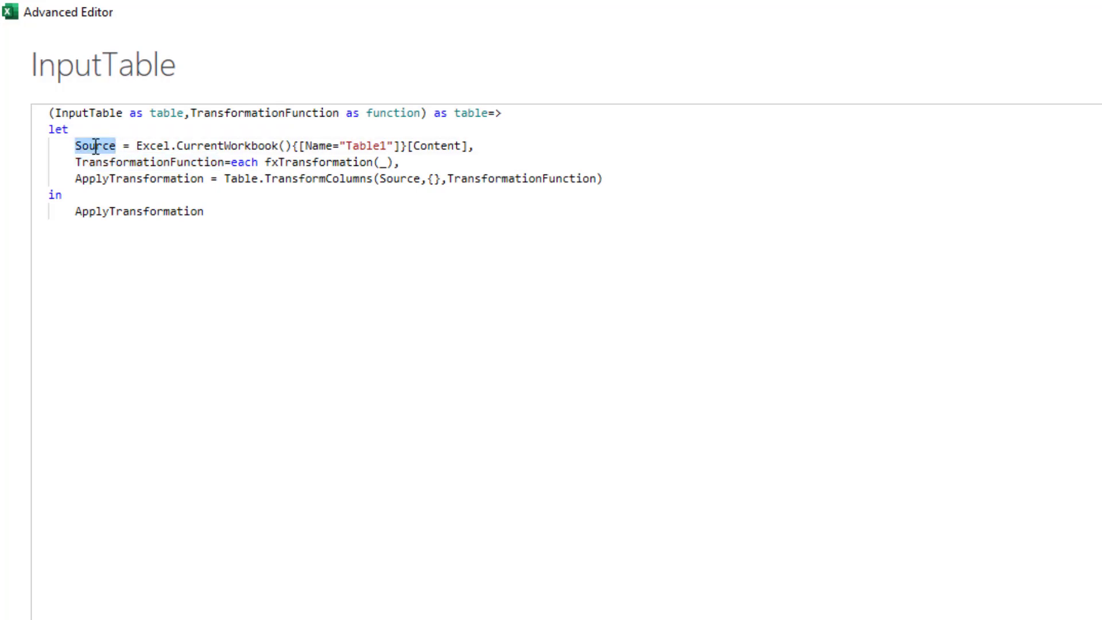
pyautogui.doubleClick(95, 112)
pyautogui.hotkey('ctrl', 'v')
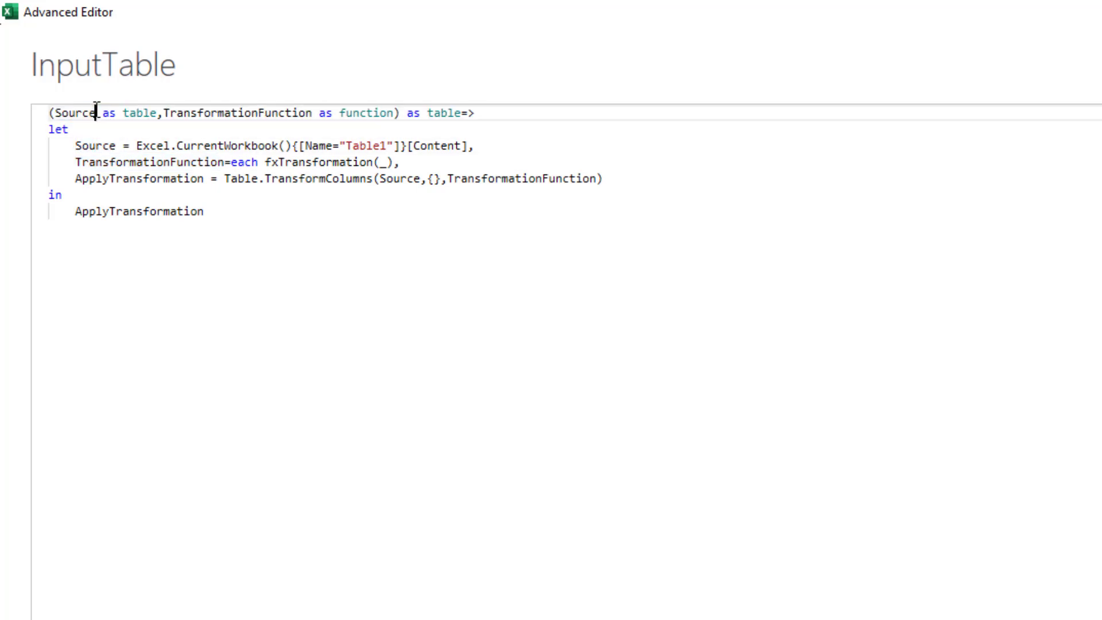
# Comment out the Source and TransformationFunction lines inside the let block and save the query code.
pyautogui.click(87, 146)
pyautogui.hotkey('ctrl', '/')
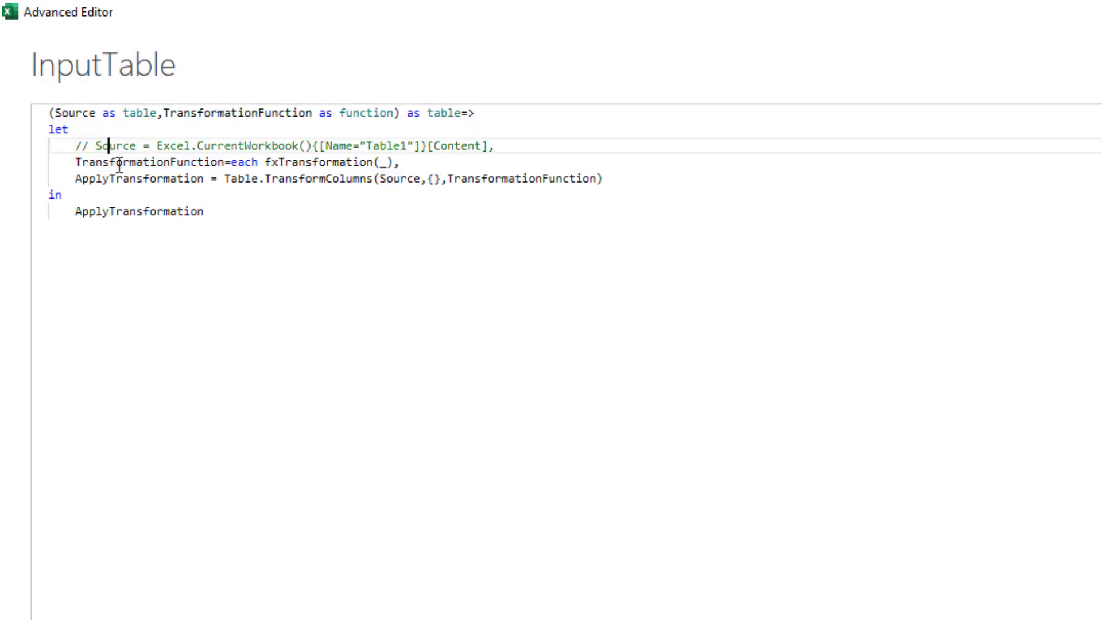
pyautogui.click(118, 162)
pyautogui.hotkey('ctrl', '/')
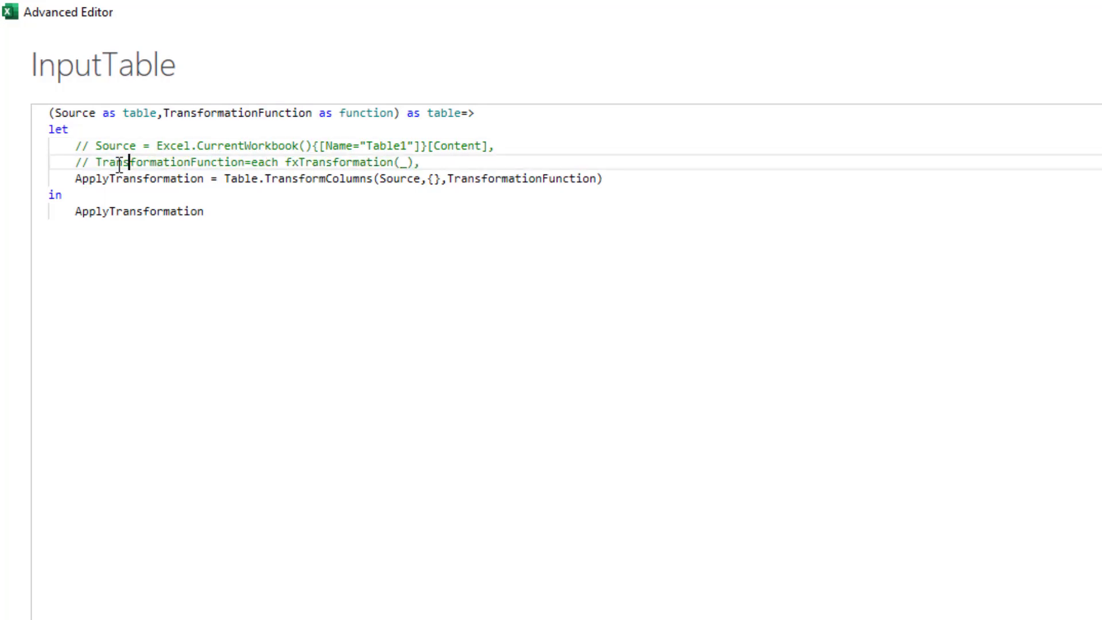
pyautogui.click(674, 182)
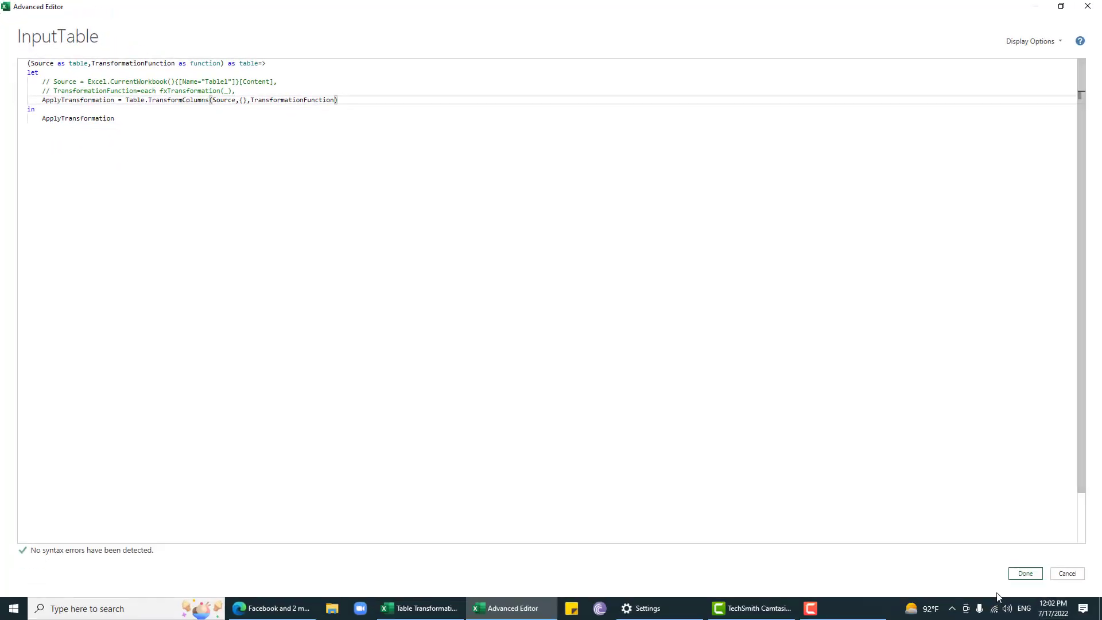
pyautogui.click(1019, 575)
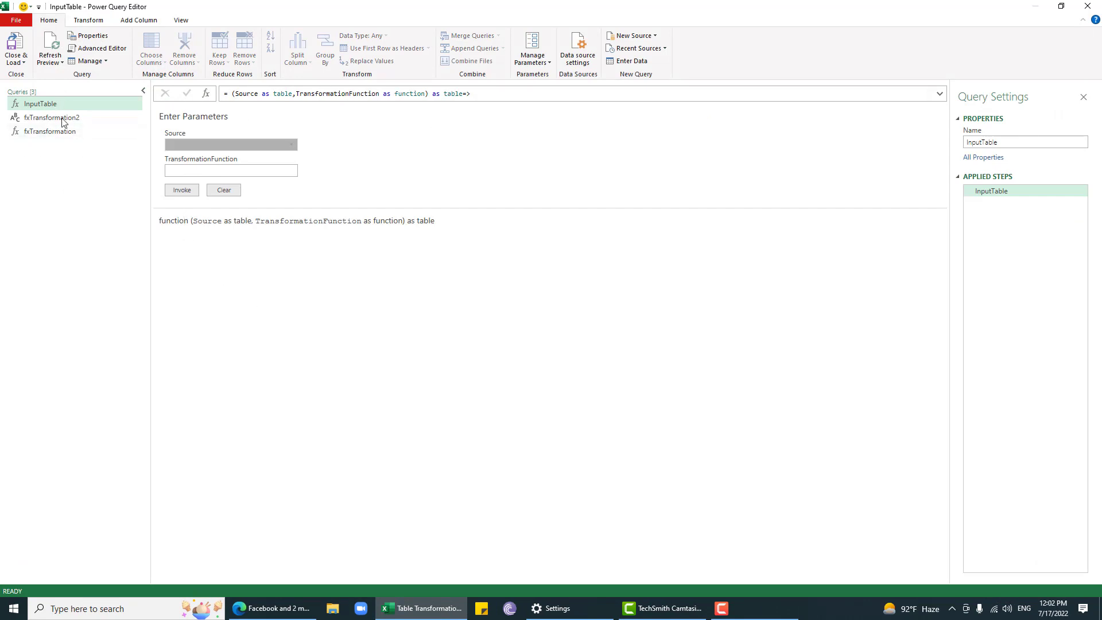
# Close the Power Query Editor and load the queries to the Excel workbook as connections only.
pyautogui.click(25, 62)
pyautogui.click(52, 90)
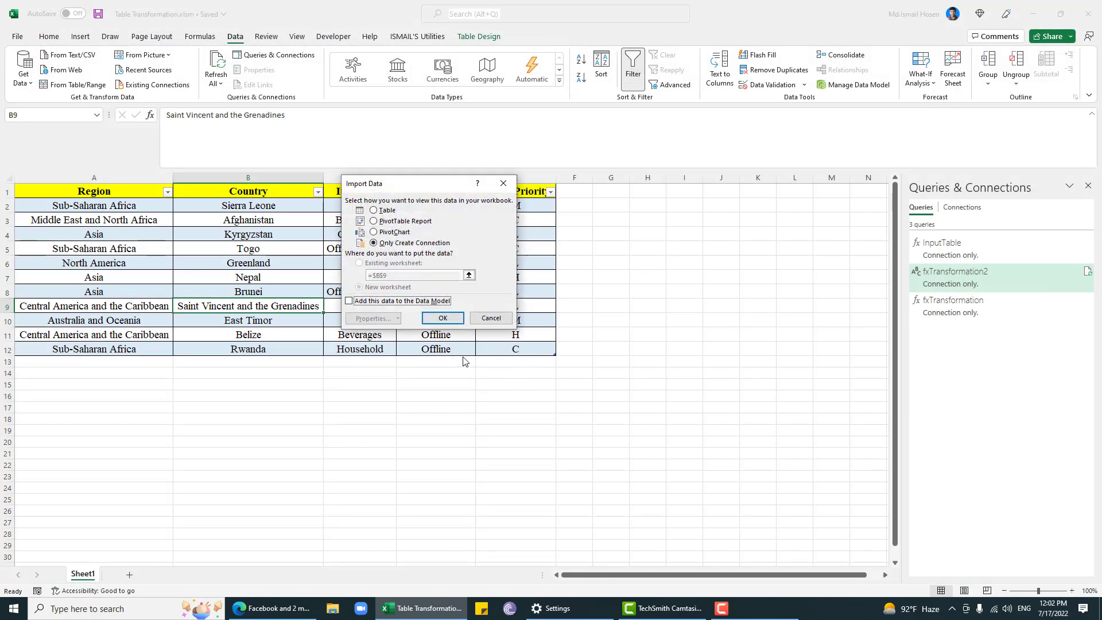
pyautogui.click(443, 318)
# Load the worksheet's Table1 into a new query and replace its Changed Type step with a custom step referencing Source.
pyautogui.click(288, 284)
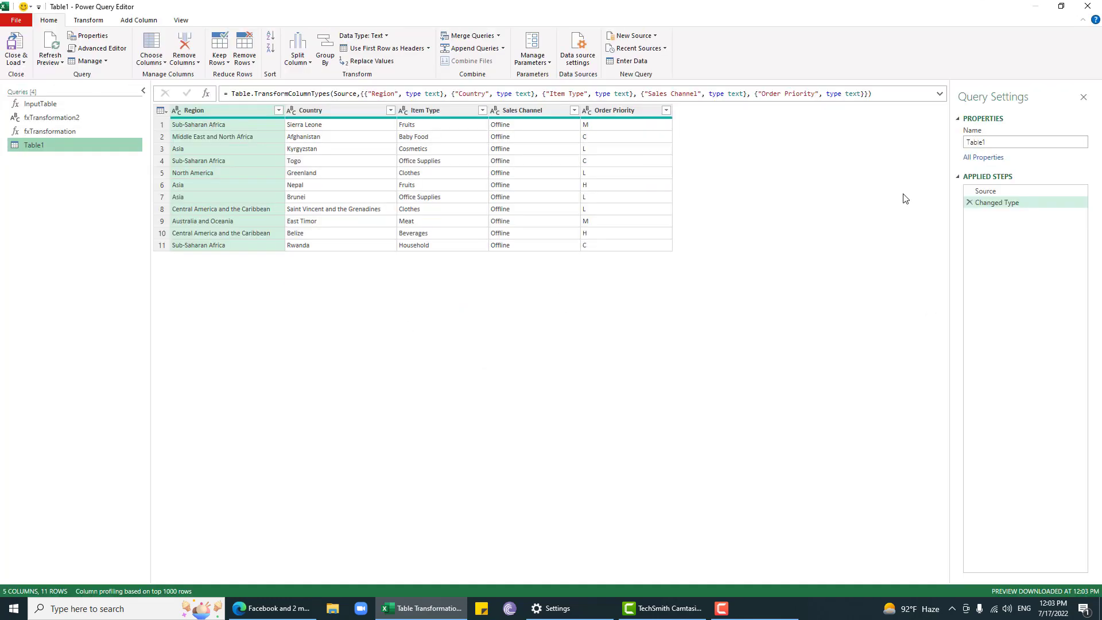
pyautogui.click(970, 202)
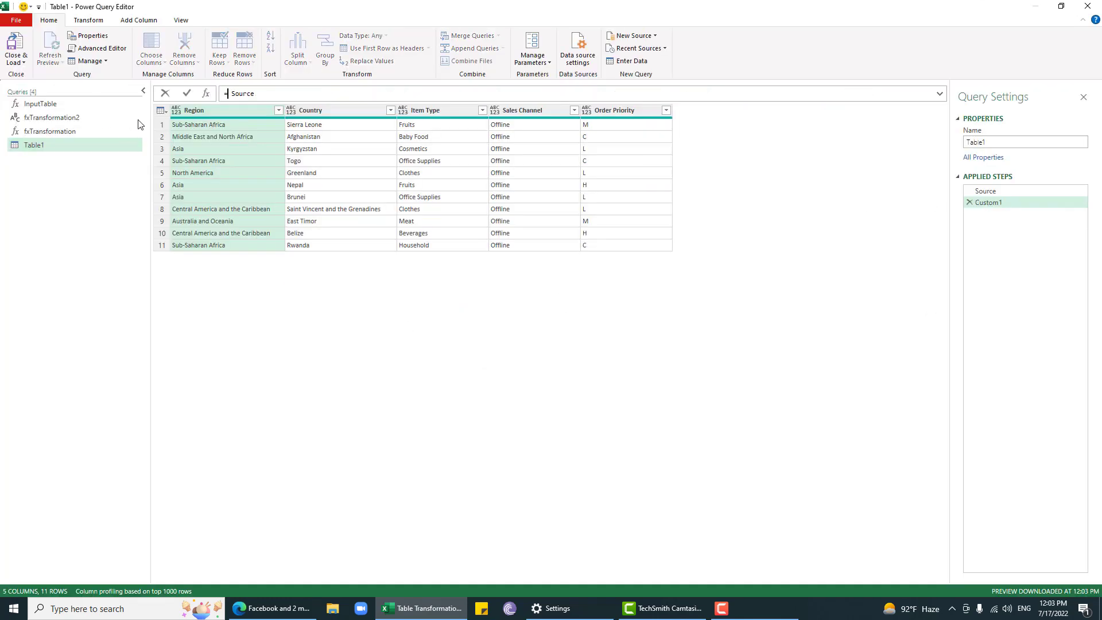
# Rename the InputTable function query as fxApplyTransformation.
pyautogui.click(48, 105)
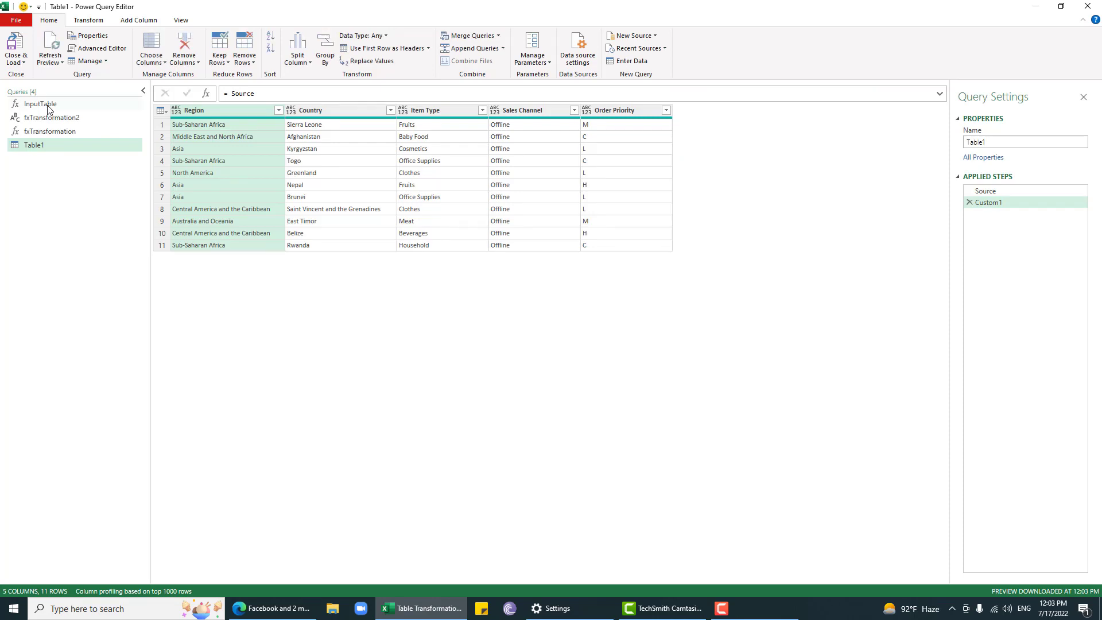
pyautogui.write('fxApplyTransformation')
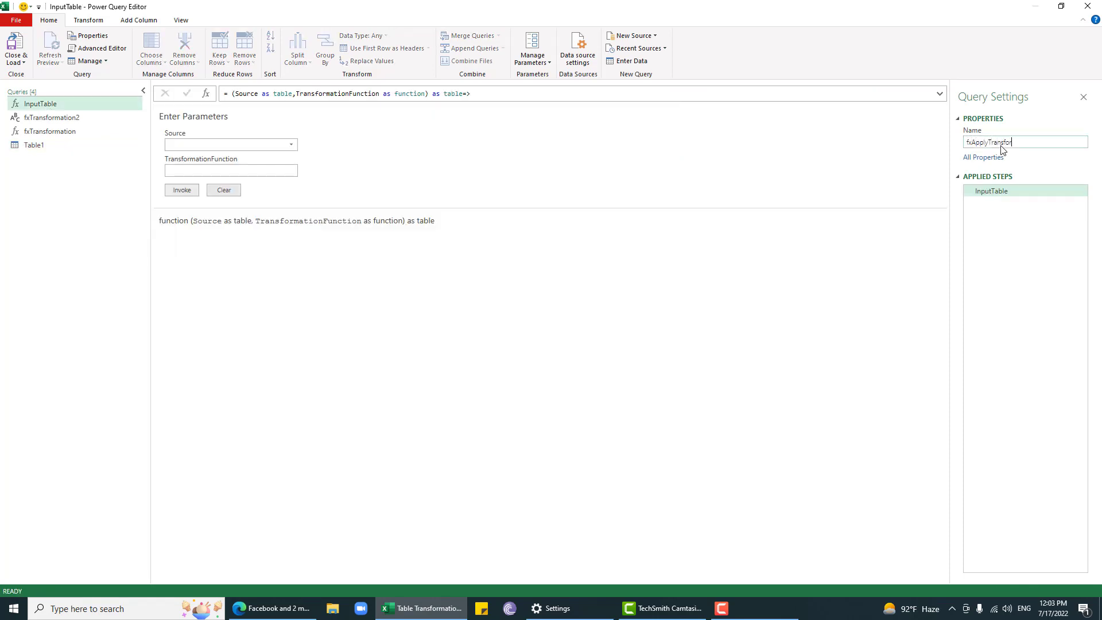
pyautogui.press('Return')
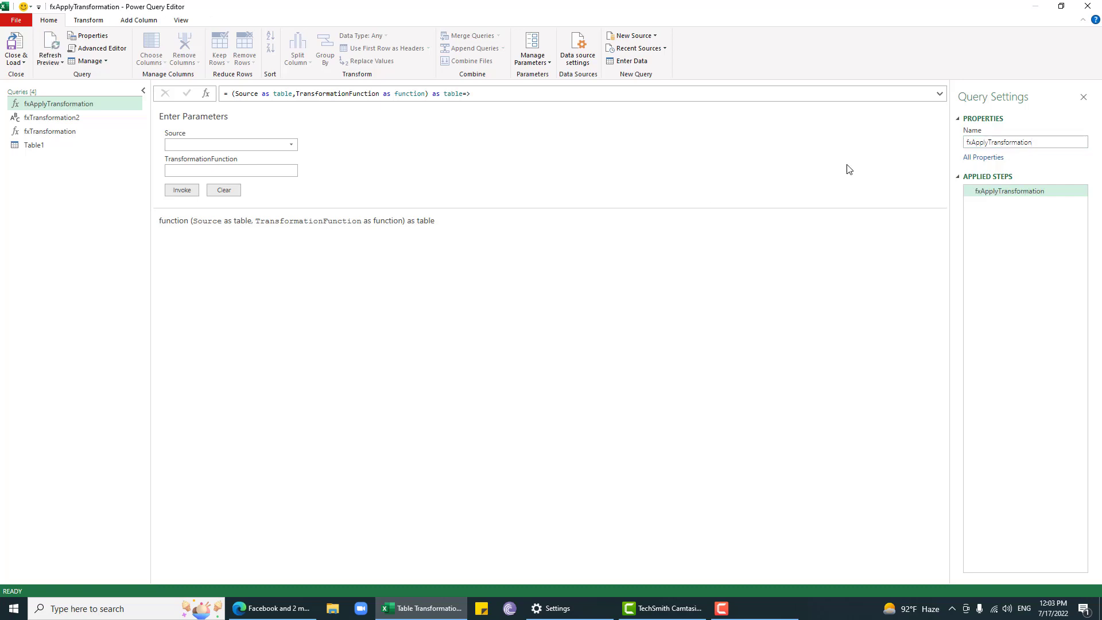
# In Table1's custom step, start a call to fxApplyTransformation with Source as the first argument.
pyautogui.click(63, 146)
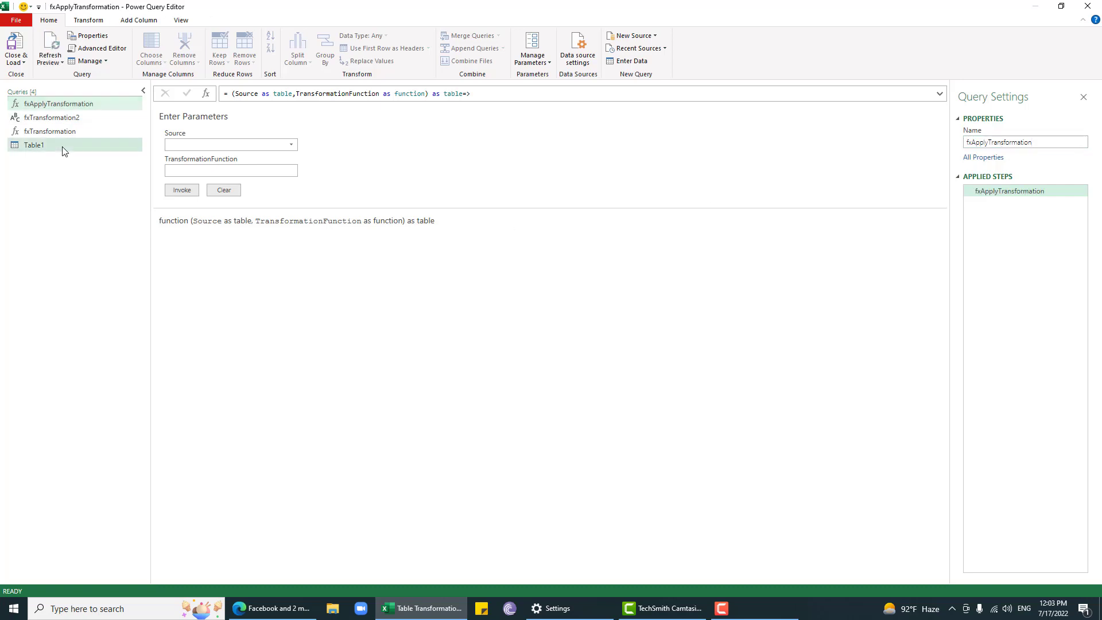
pyautogui.click(226, 94)
pyautogui.write('fxApplyTransformation')
pyautogui.press('Tab')
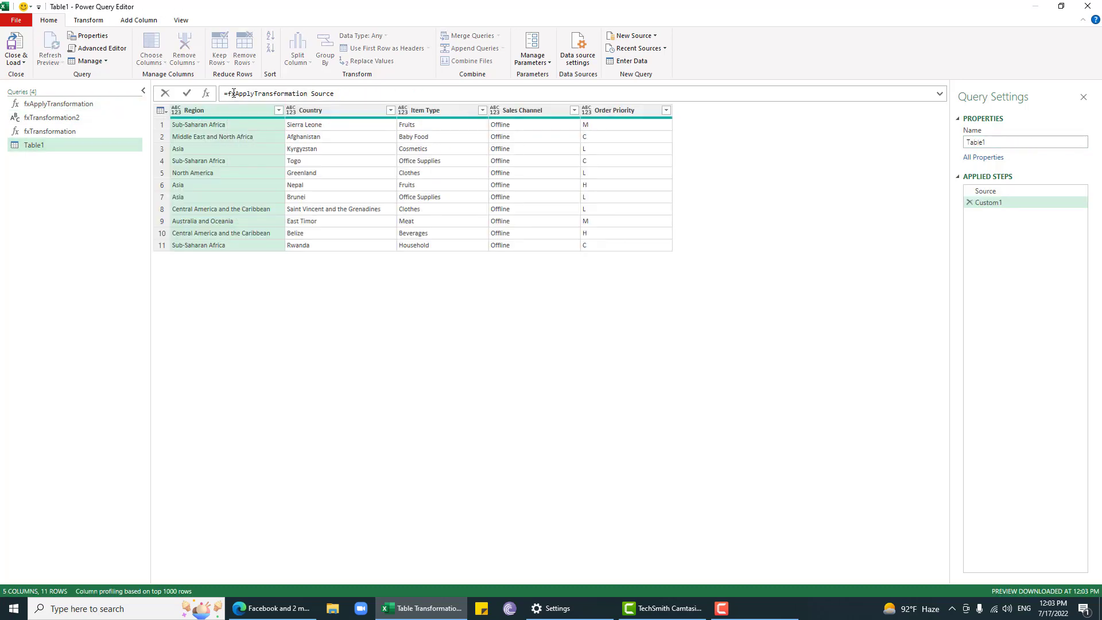
pyautogui.write('(')
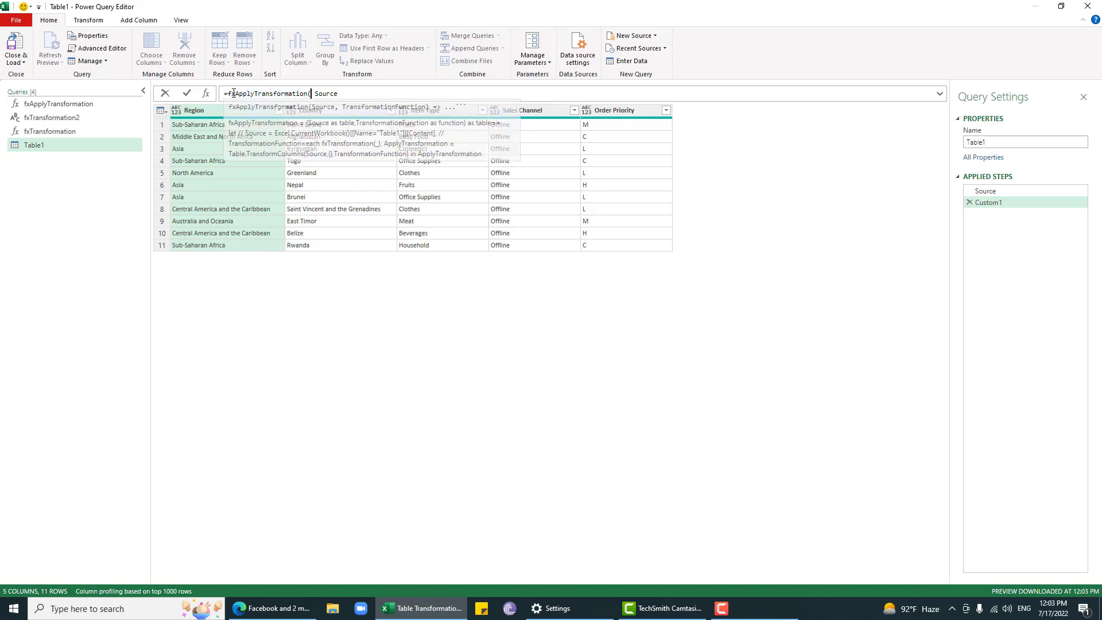
pyautogui.press('End')
pyautogui.write(',')
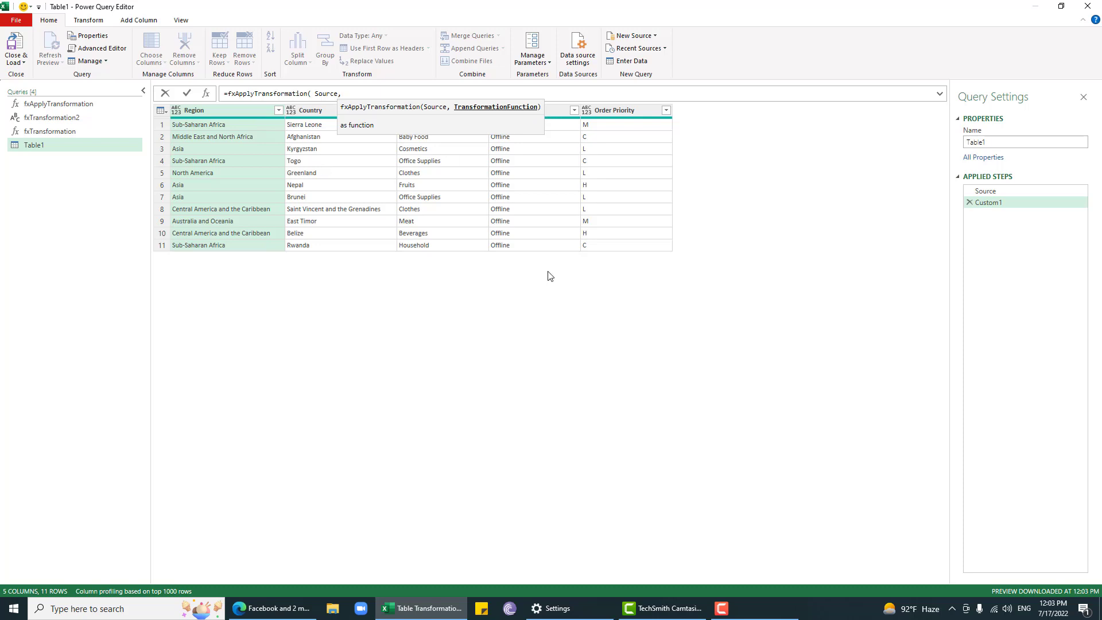
# Complete the call with each fxTransformation(_) as the second argument and apply the formula.
pyautogui.write('eac')
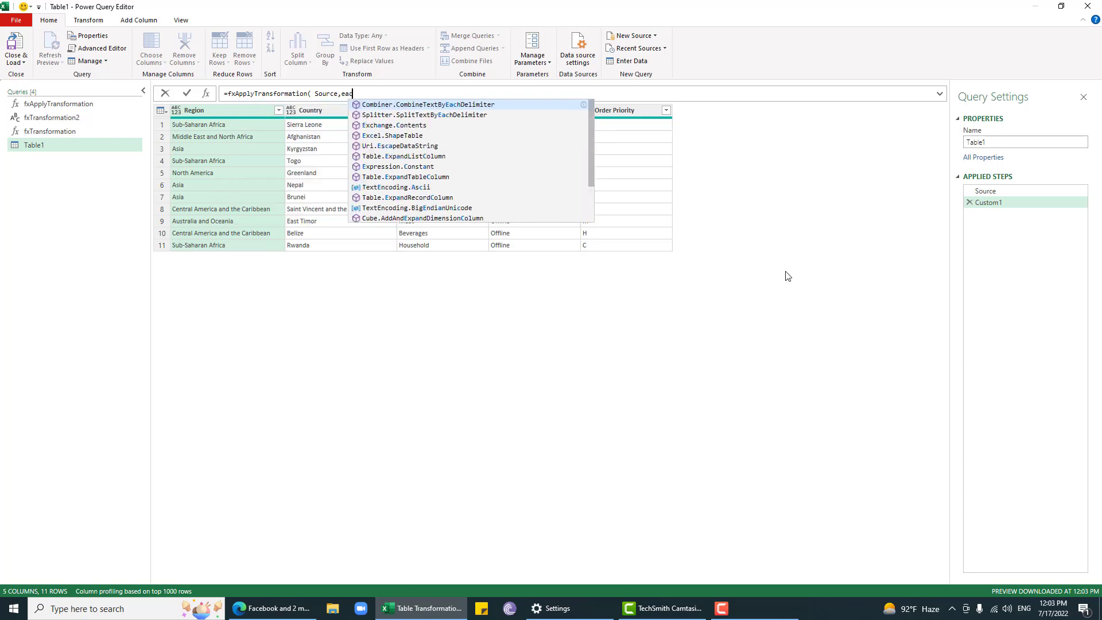
pyautogui.write('h fxTransformation')
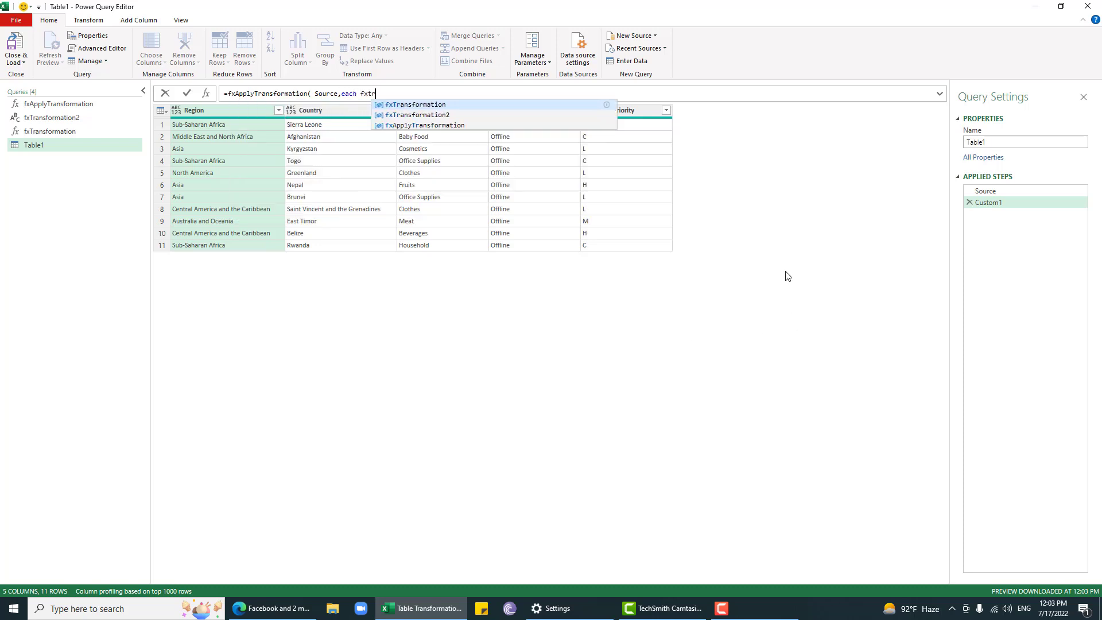
pyautogui.write('(')
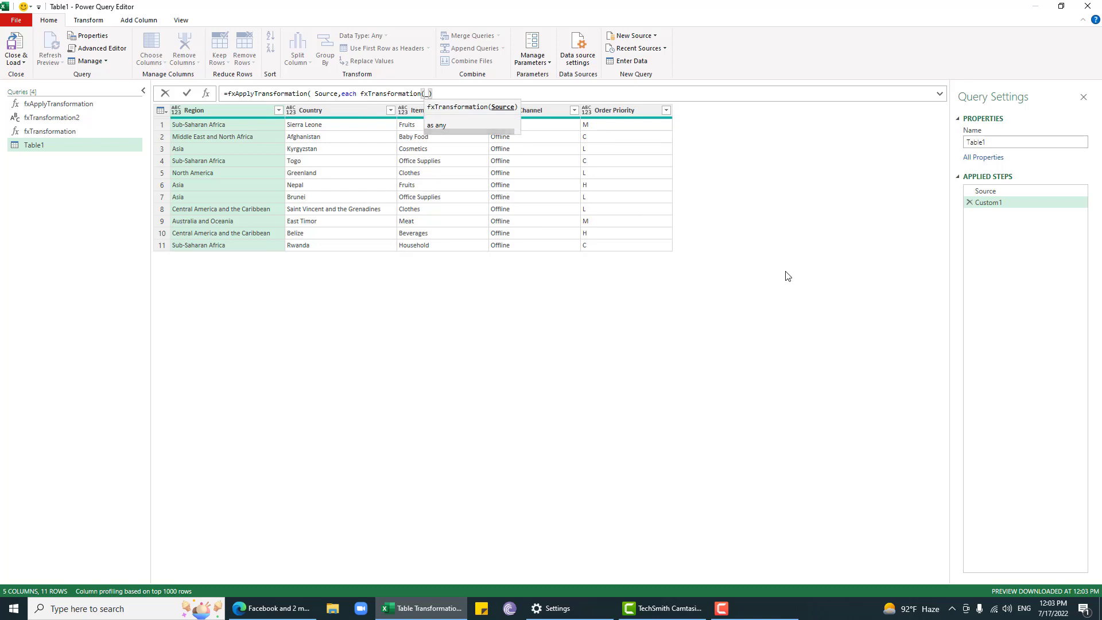
pyautogui.write('_')
pyautogui.press('Return')
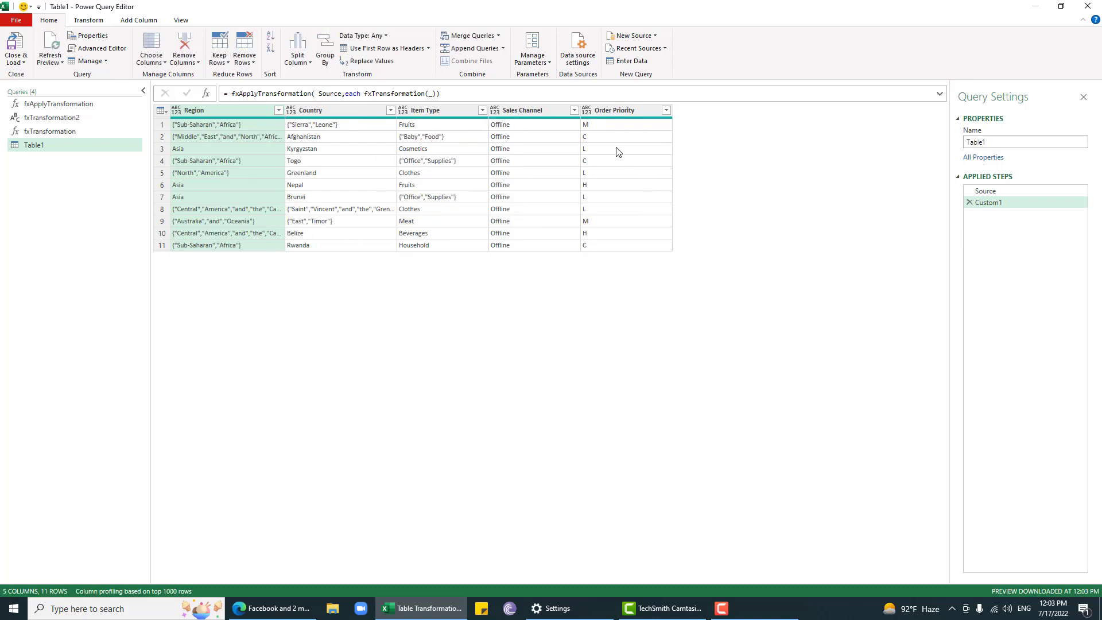
# Remove each and (_) from the second argument so the formula passes fxTransformation directly, and apply it.
pyautogui.doubleClick(356, 92)
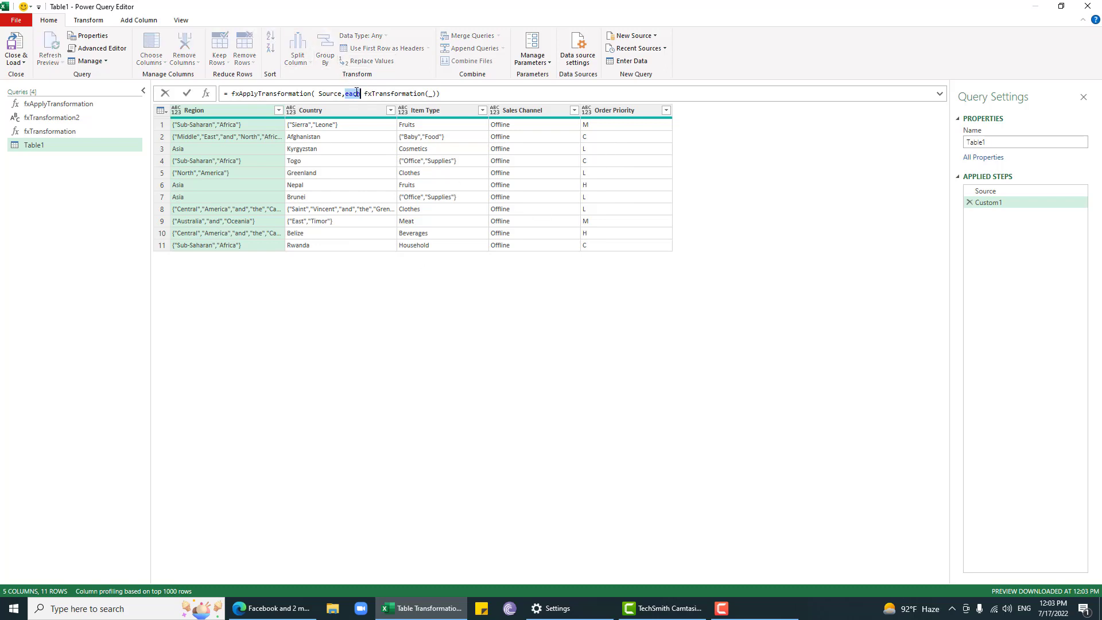
pyautogui.press('Delete')
pyautogui.press('Delete')
pyautogui.press('End')
pyautogui.press('Left')
pyautogui.press('Left')
pyautogui.press('BackSpace')
pyautogui.press('BackSpace')
pyautogui.press('Delete')
pyautogui.press('Return')
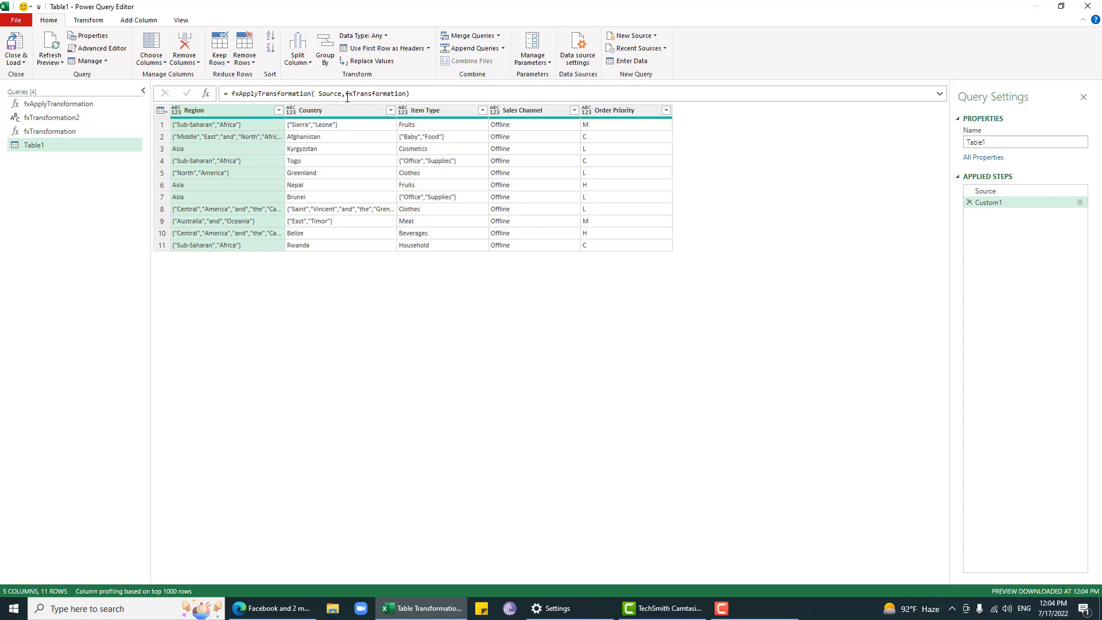
# Duplicate the fxApplyTransformation query.
pyautogui.doubleClick(368, 93)
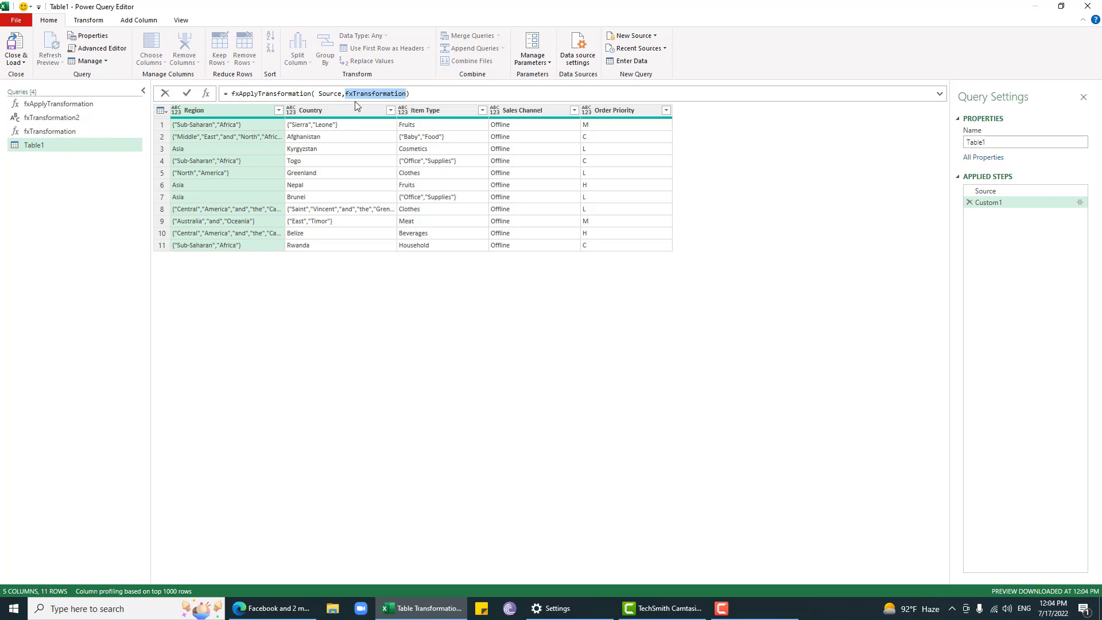
pyautogui.moveTo(391, 93)
pyautogui.click(69, 104)
pyautogui.rightClick(115, 110)
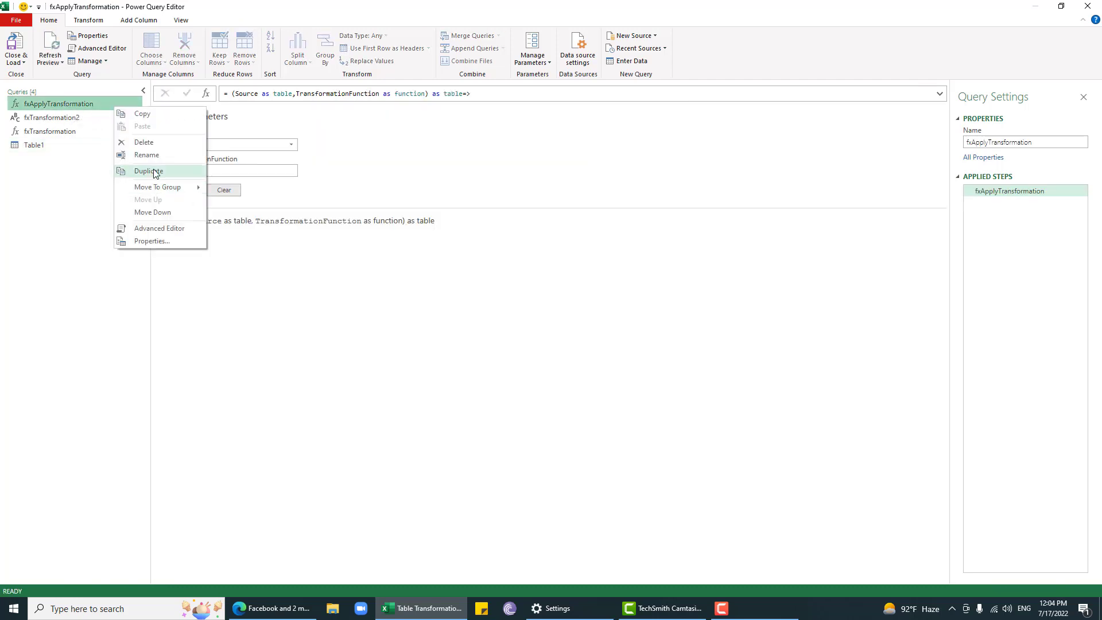
pyautogui.click(154, 175)
# In the duplicate's code, comment out the function header, uncomment the Source and TransformationFunction lines, and save the code.
pyautogui.click(104, 53)
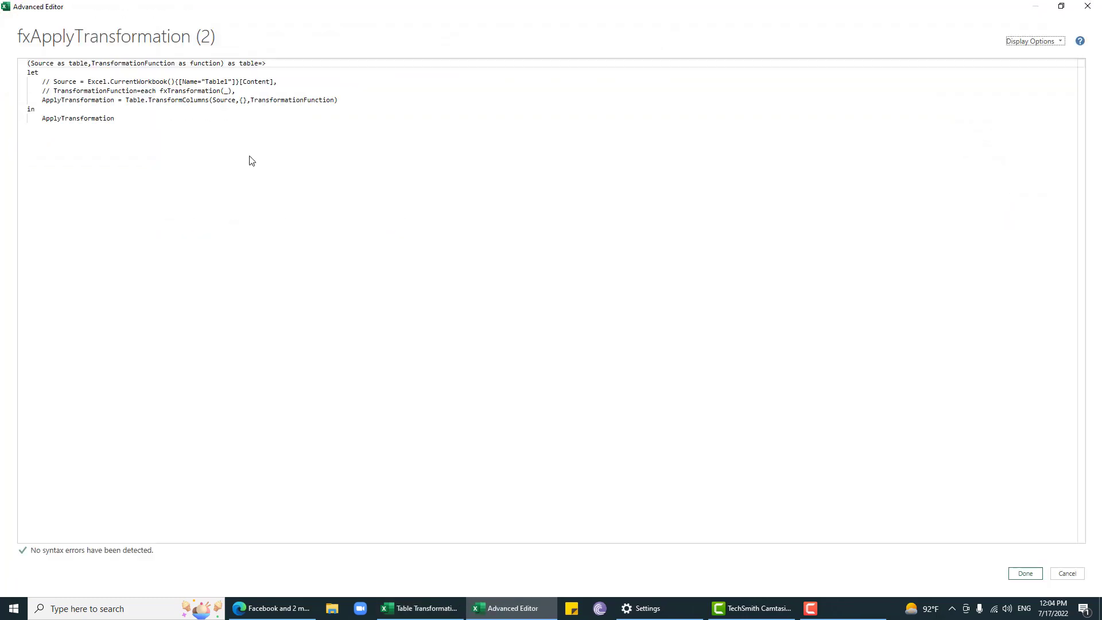
pyautogui.click(309, 65)
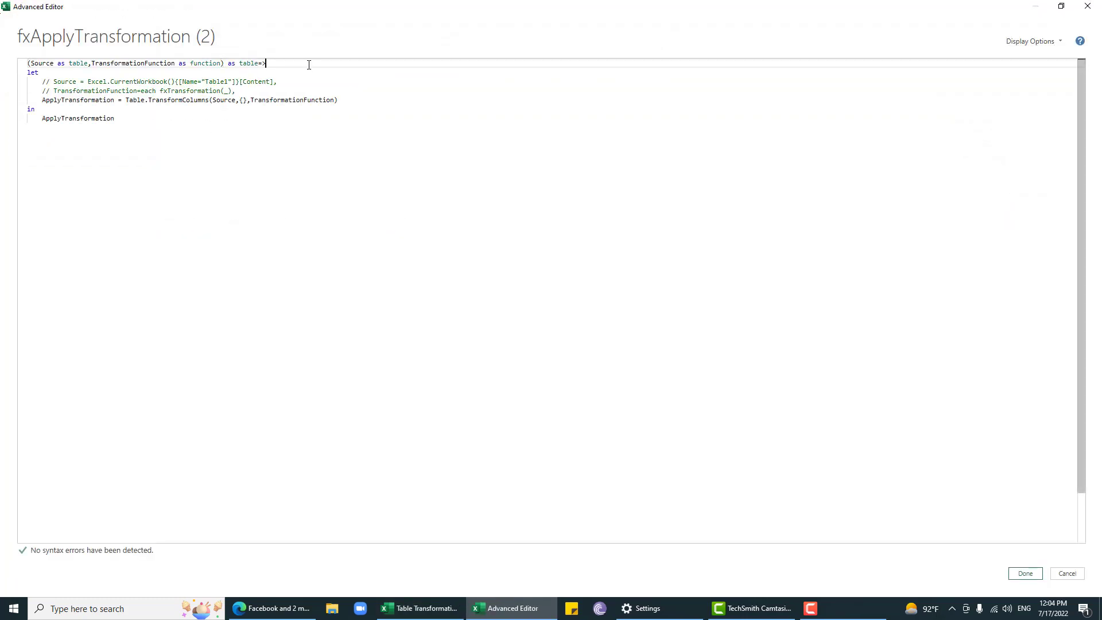
pyautogui.hotkey('ctrl', '/')
pyautogui.press('Down')
pyautogui.press('Down')
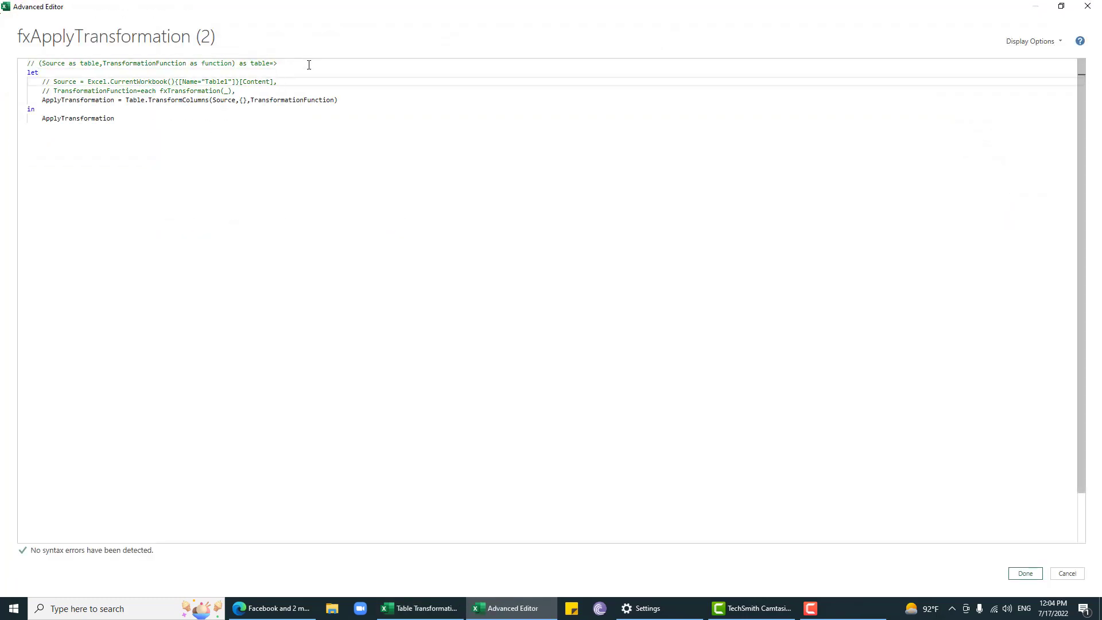
pyautogui.hotkey('ctrl', '/')
pyautogui.press('Down')
pyautogui.hotkey('ctrl', '/')
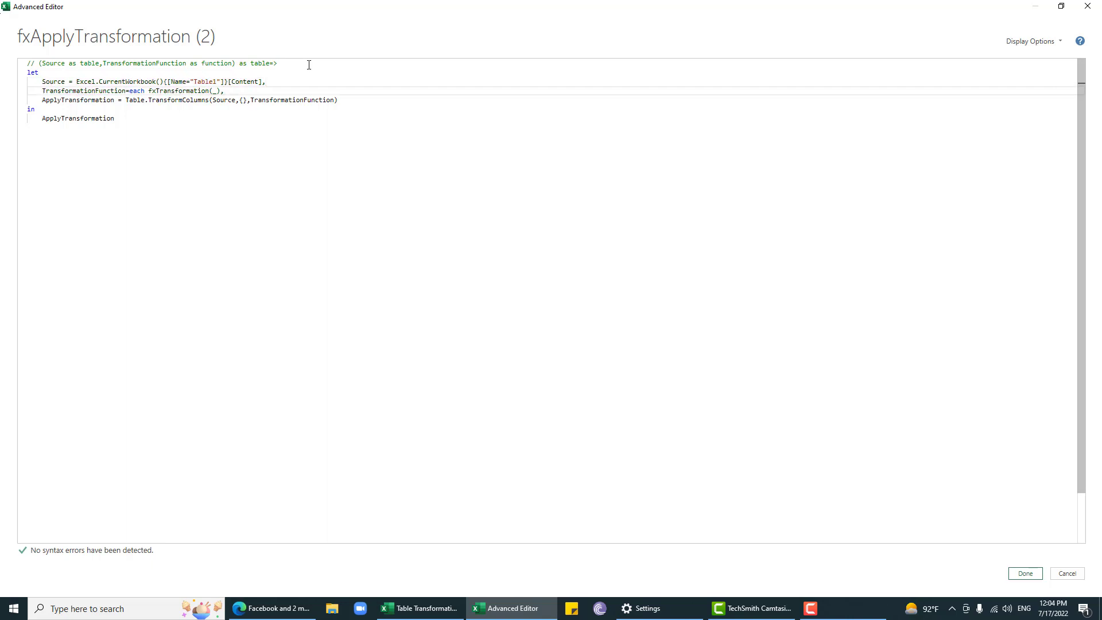
pyautogui.click(1027, 574)
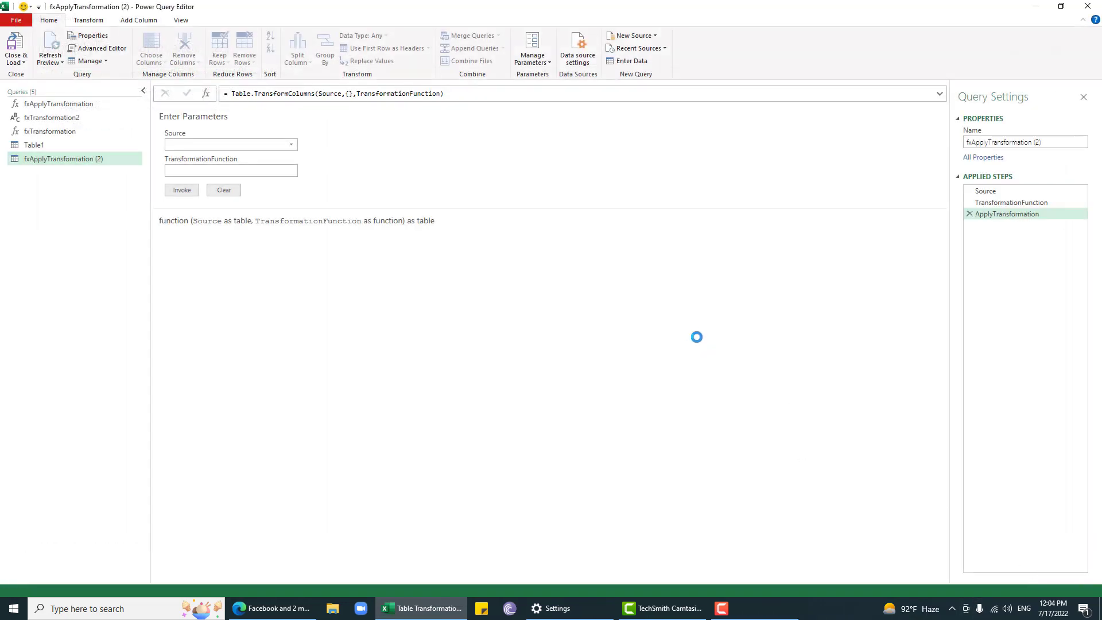
# Change the duplicate's TransformationFunction step to plain fxTransformation without each and (_), and check the ApplyTransformation step's result.
pyautogui.click(999, 202)
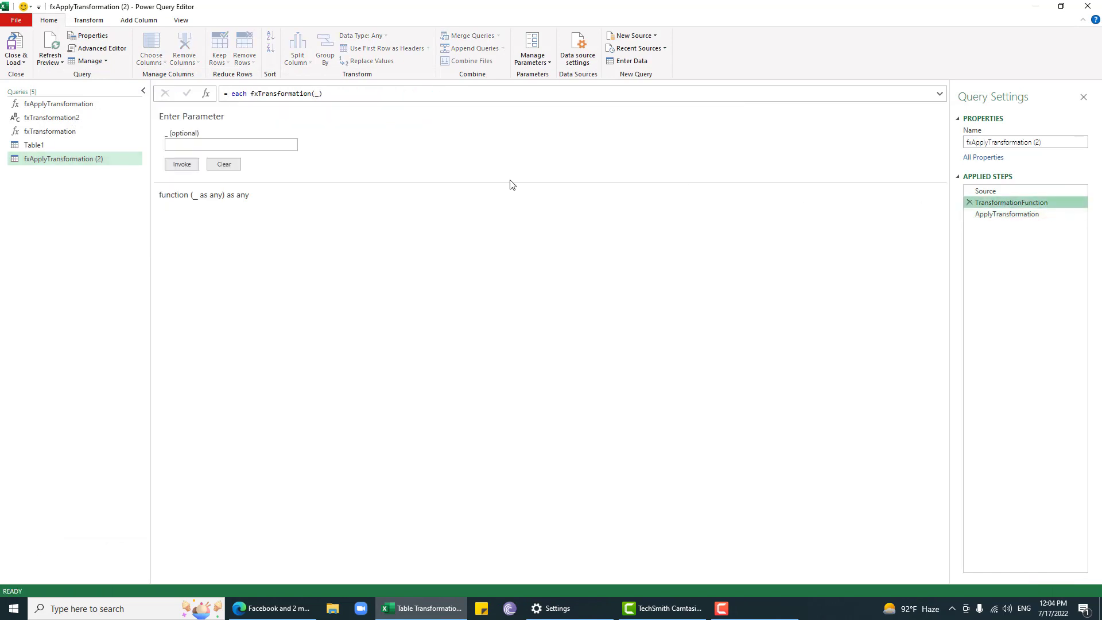
pyautogui.click(255, 94)
pyautogui.press('BackSpace')
pyautogui.press('BackSpace')
pyautogui.press('BackSpace')
pyautogui.press('BackSpace')
pyautogui.press('BackSpace')
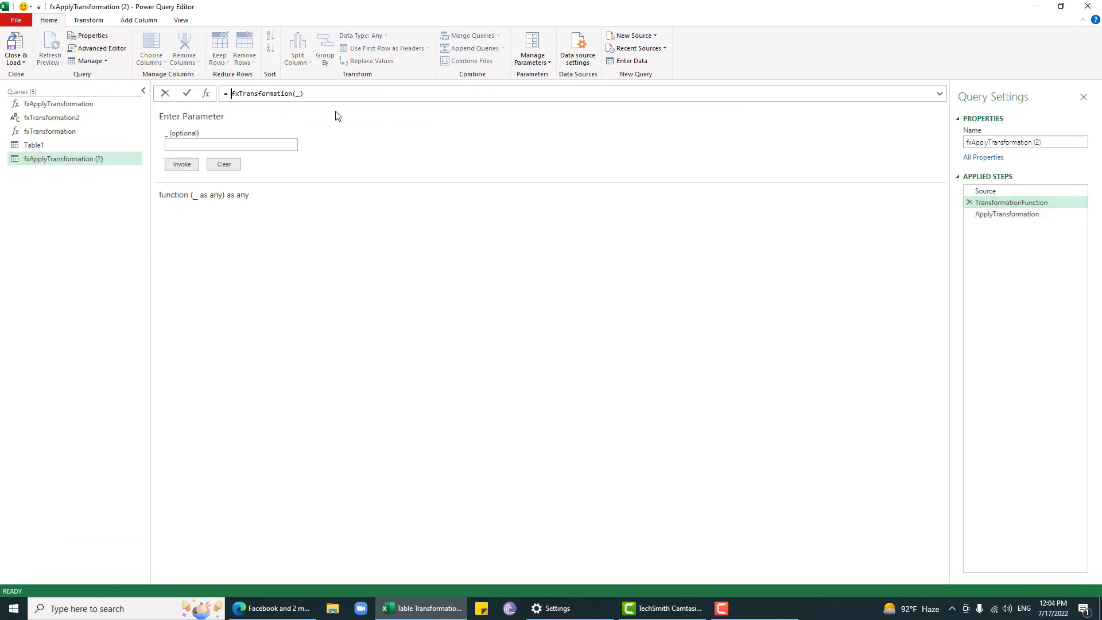
pyautogui.press('Right')
pyautogui.press('Right')
pyautogui.press('Right')
pyautogui.press('Right')
pyautogui.press('Right')
pyautogui.press('Right')
pyautogui.press('Right')
pyautogui.press('Right')
pyautogui.press('Right')
pyautogui.press('Right')
pyautogui.press('Right')
pyautogui.press('Right')
pyautogui.press('Right')
pyautogui.press('Right')
pyautogui.press('Right')
pyautogui.press('Right')
pyautogui.press('Right')
pyautogui.press('BackSpace')
pyautogui.press('BackSpace')
pyautogui.press('BackSpace')
pyautogui.press('Return')
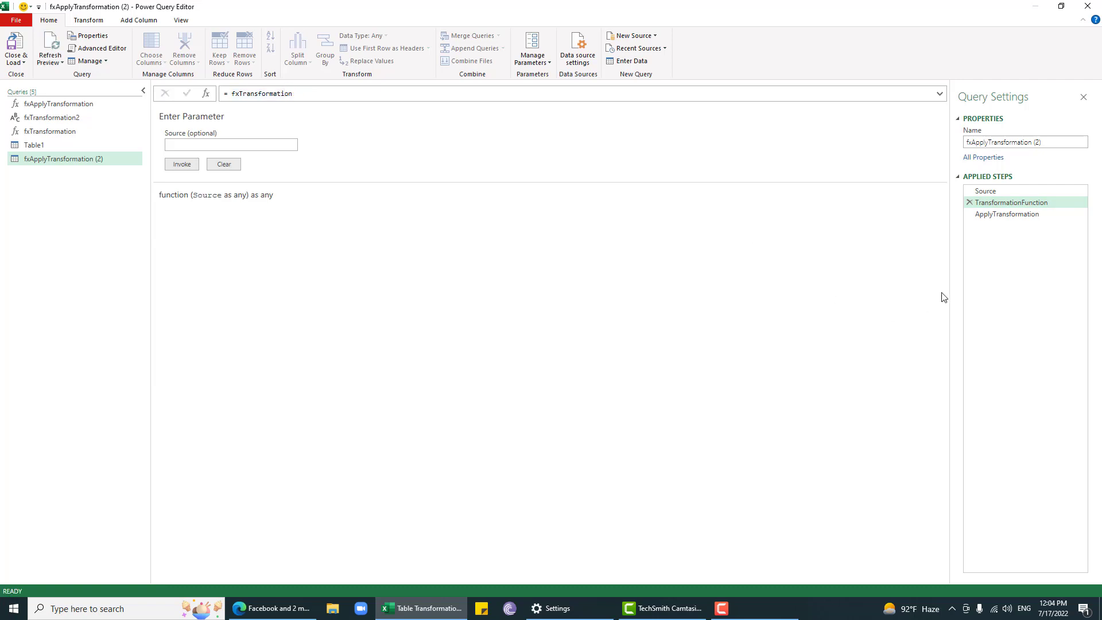
pyautogui.click(1008, 214)
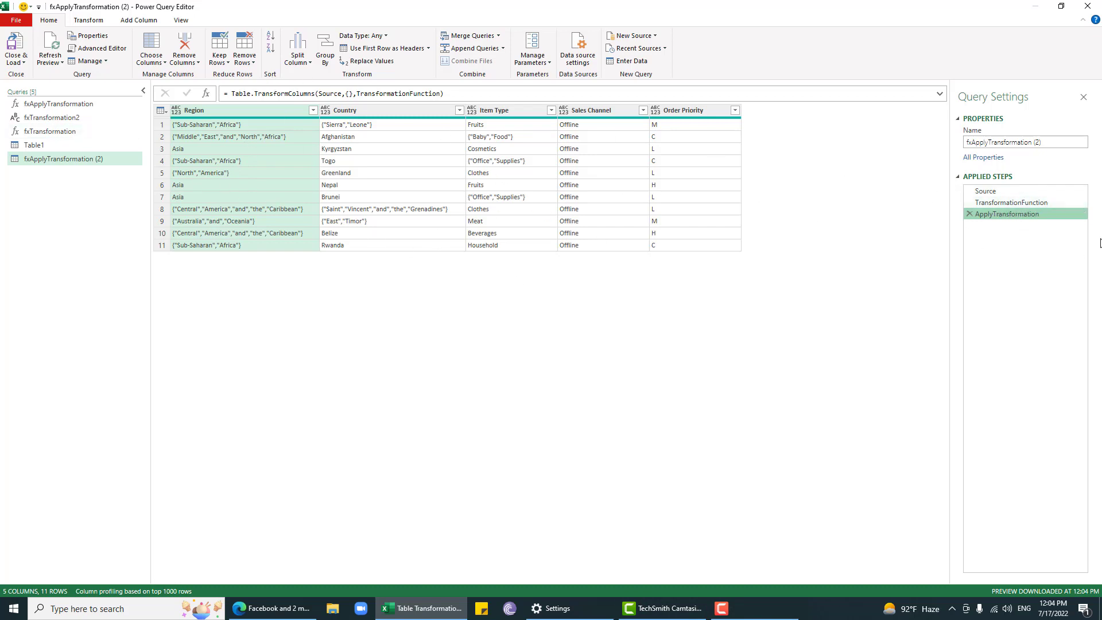
pyautogui.click(1027, 202)
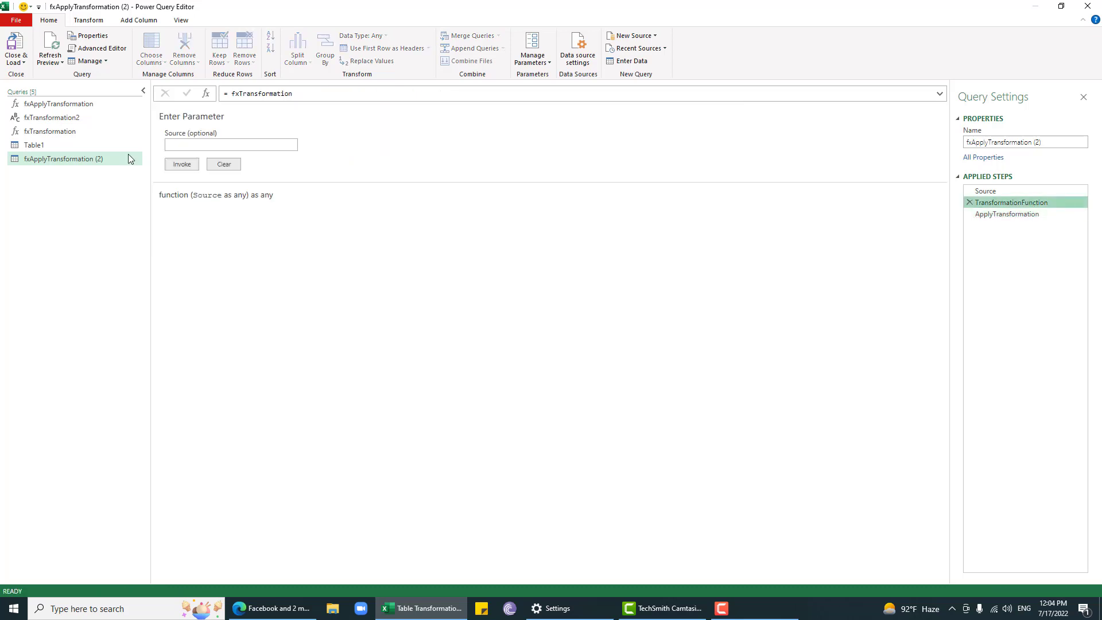
# In Table1, replace the fxApplyTransformation step with a custom step that lists Source's column names using Table.ColumnNames.
pyautogui.click(35, 147)
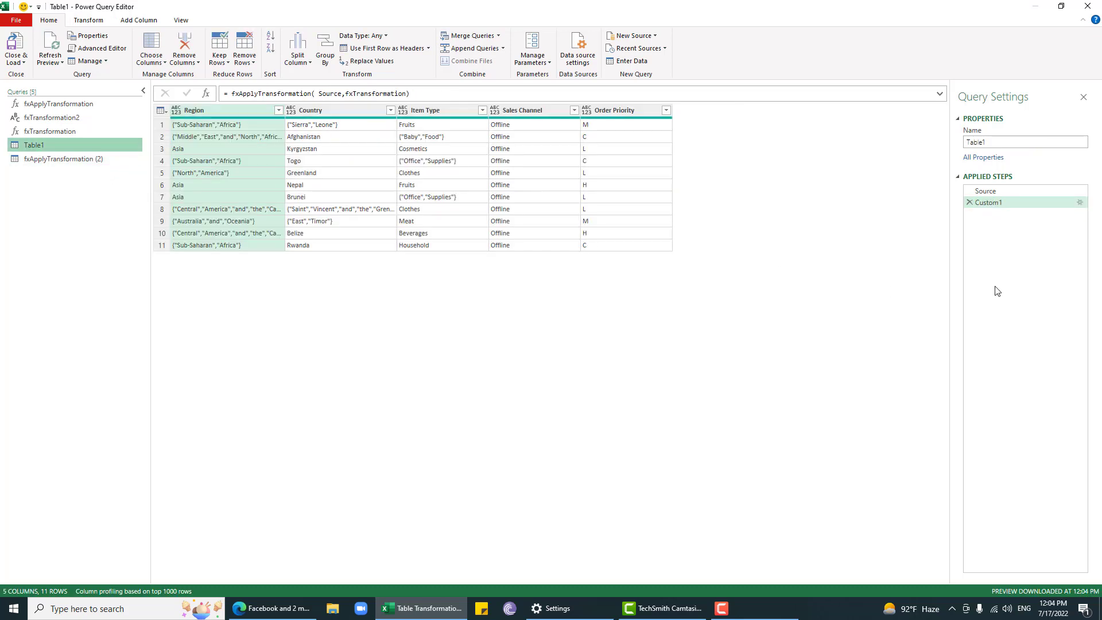
pyautogui.click(969, 202)
pyautogui.click(206, 93)
pyautogui.click(227, 94)
pyautogui.write('TC')
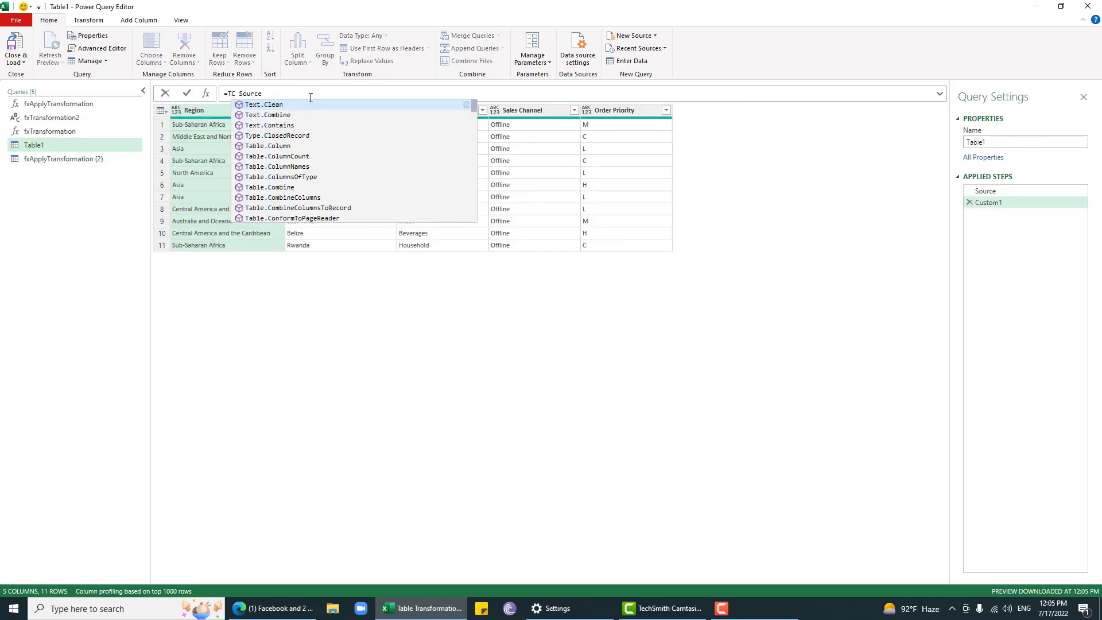
pyautogui.write('N')
pyautogui.write('(')
pyautogui.press('End')
pyautogui.write(')')
pyautogui.press('Return')
# Add another custom step applying List.Transform to Custom1 with each (_,fxTransformation) as the transform.
pyautogui.click(206, 93)
pyautogui.click(228, 94)
pyautogui.write('lt')
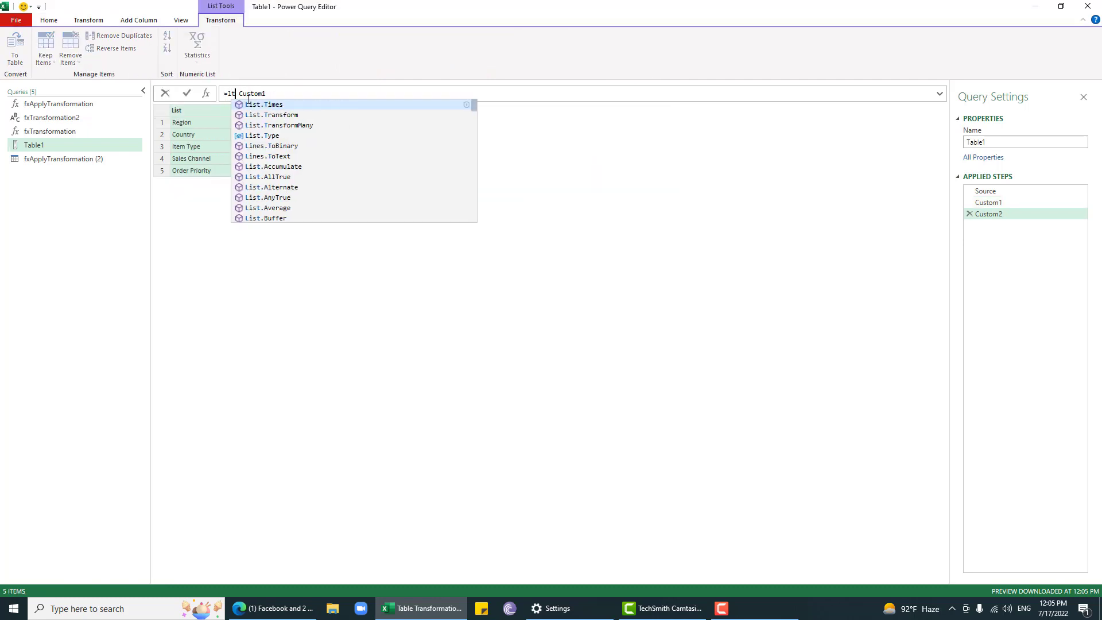
pyautogui.write('r')
pyautogui.press('Tab')
pyautogui.write('(')
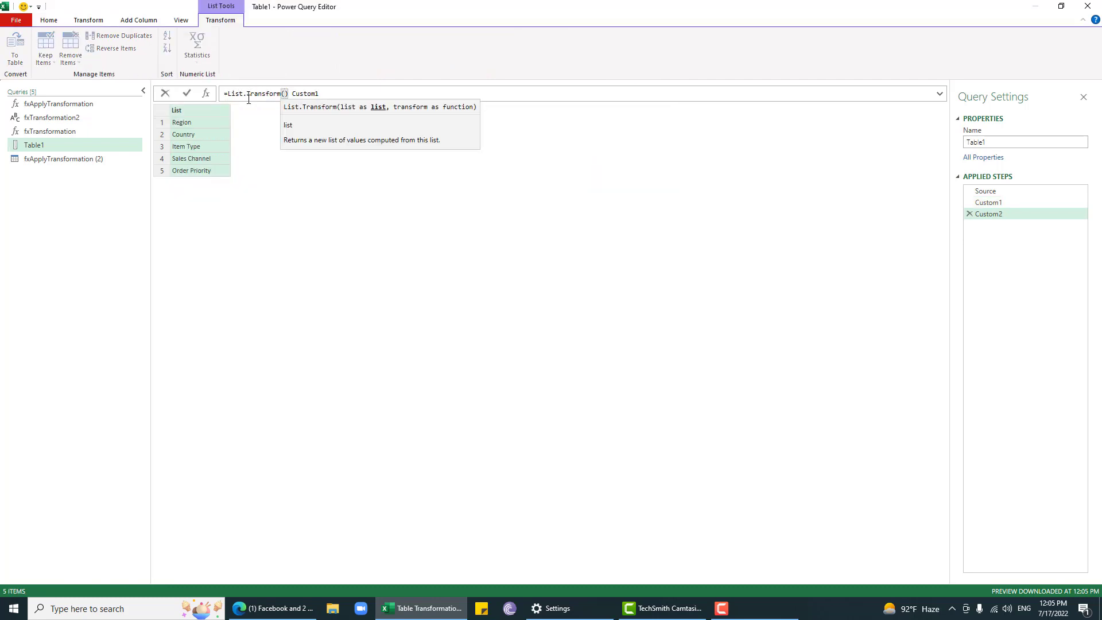
pyautogui.press('Delete')
pyautogui.press('End')
pyautogui.write(',')
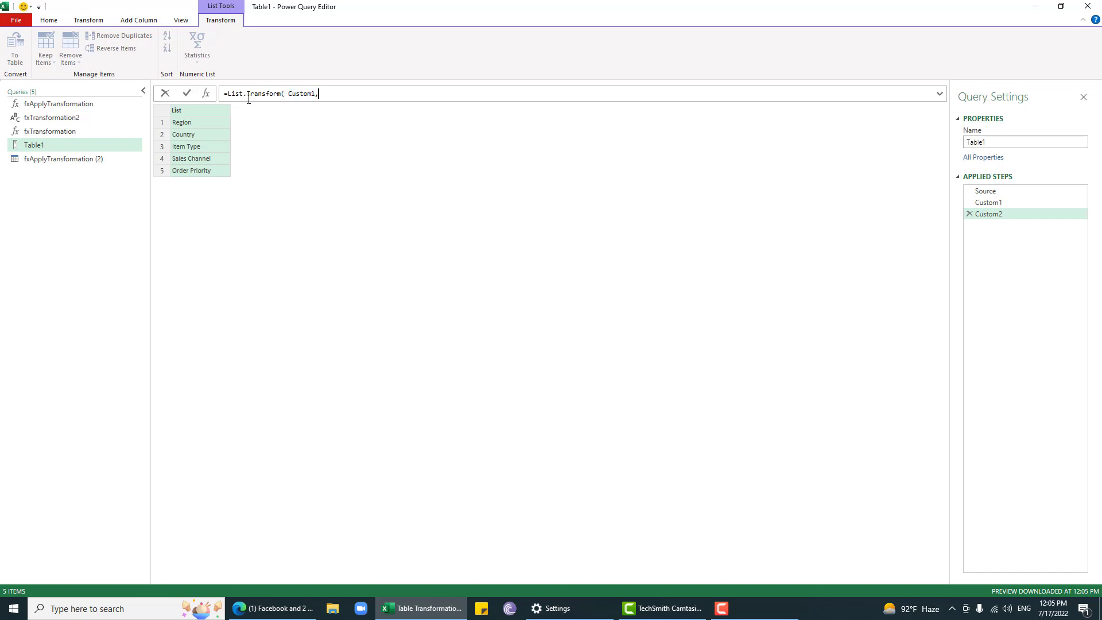
pyautogui.write('ea')
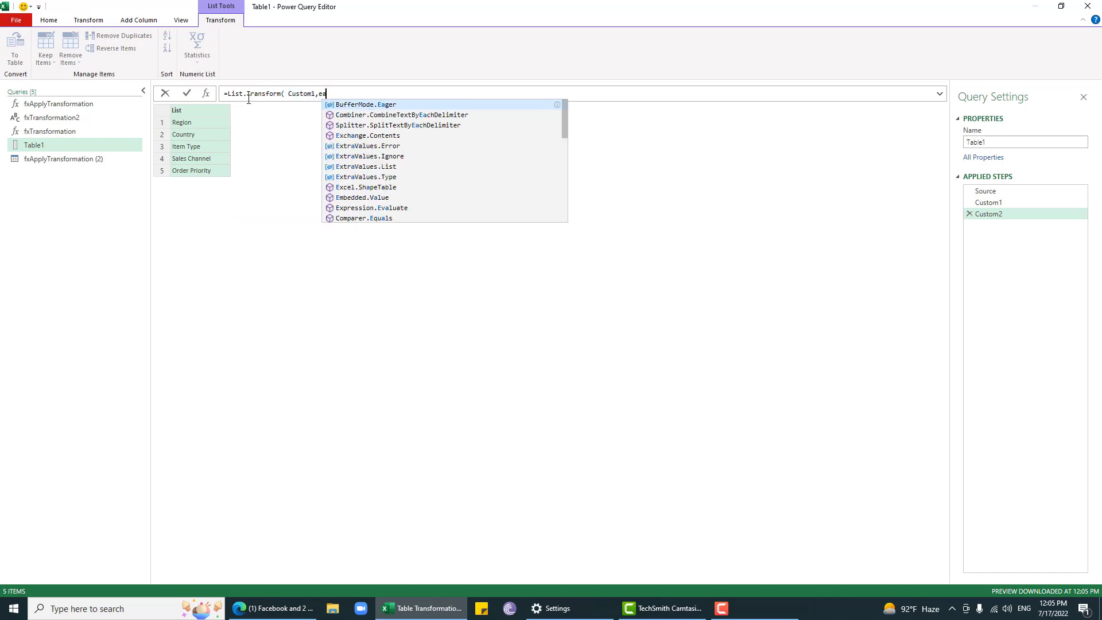
pyautogui.write('ch (_,fxTransformation')
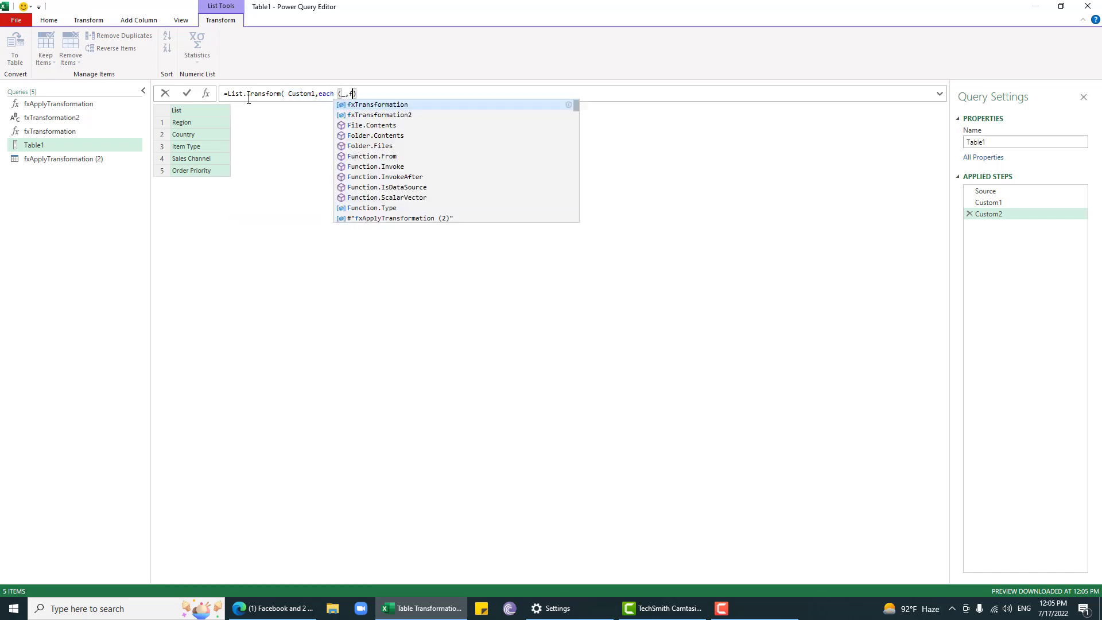
pyautogui.write(')')
pyautogui.press('Return')
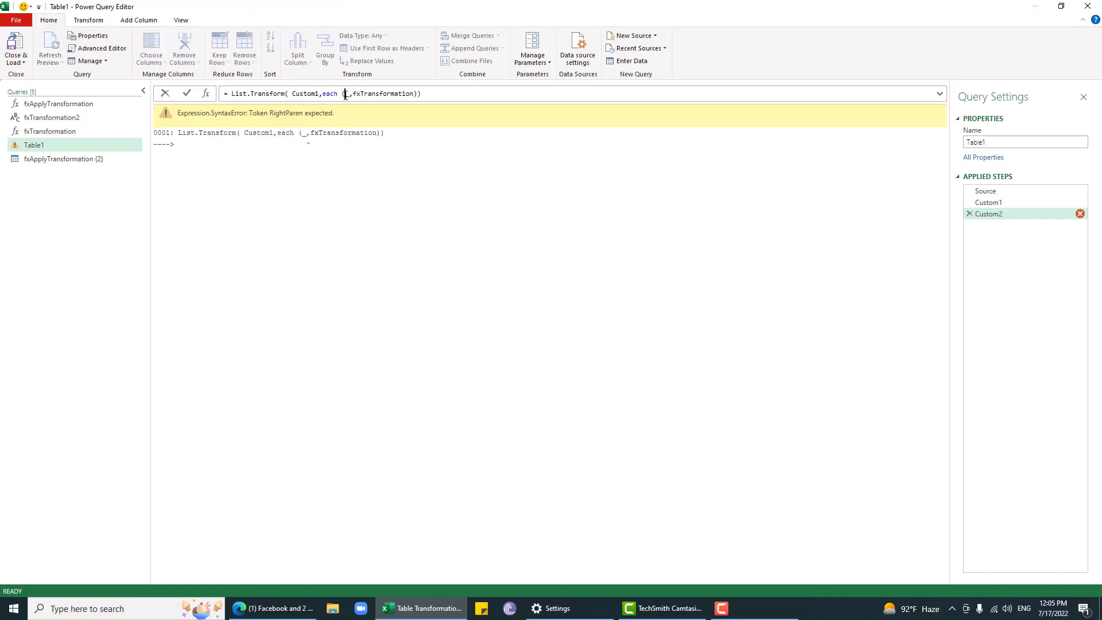
# Replace the parentheses around _,fxTransformation with curly braces so each item becomes a list, and apply the formula.
pyautogui.click(343, 93)
pyautogui.write('{')
pyautogui.click(417, 94)
pyautogui.press('BackSpace')
pyautogui.write('}')
pyautogui.press('Return')
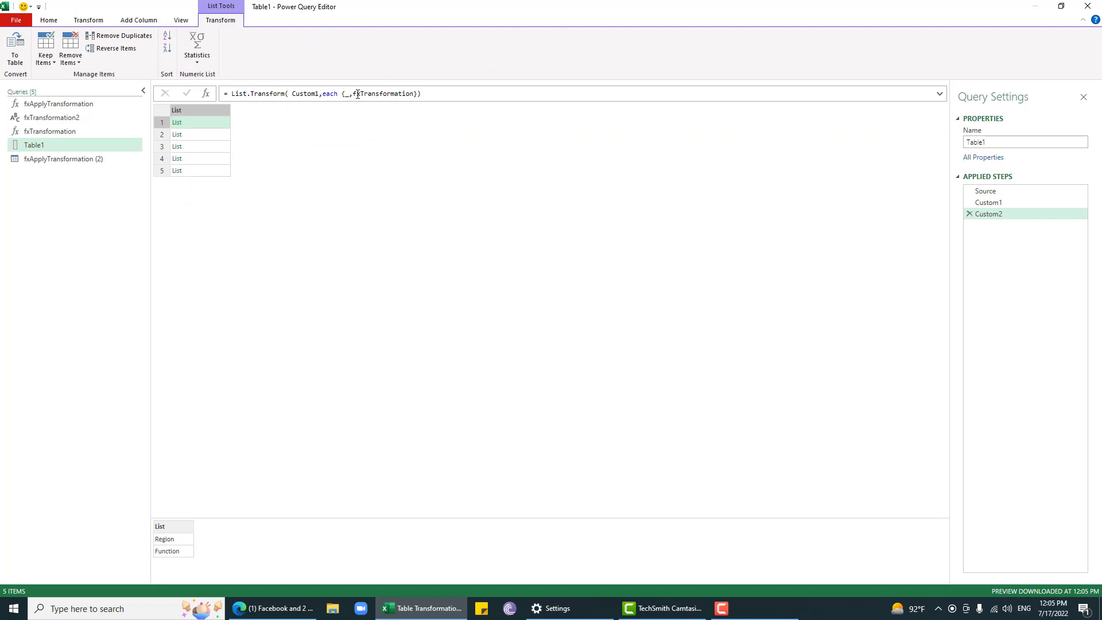
pyautogui.click(409, 94)
pyautogui.doubleClick(404, 94)
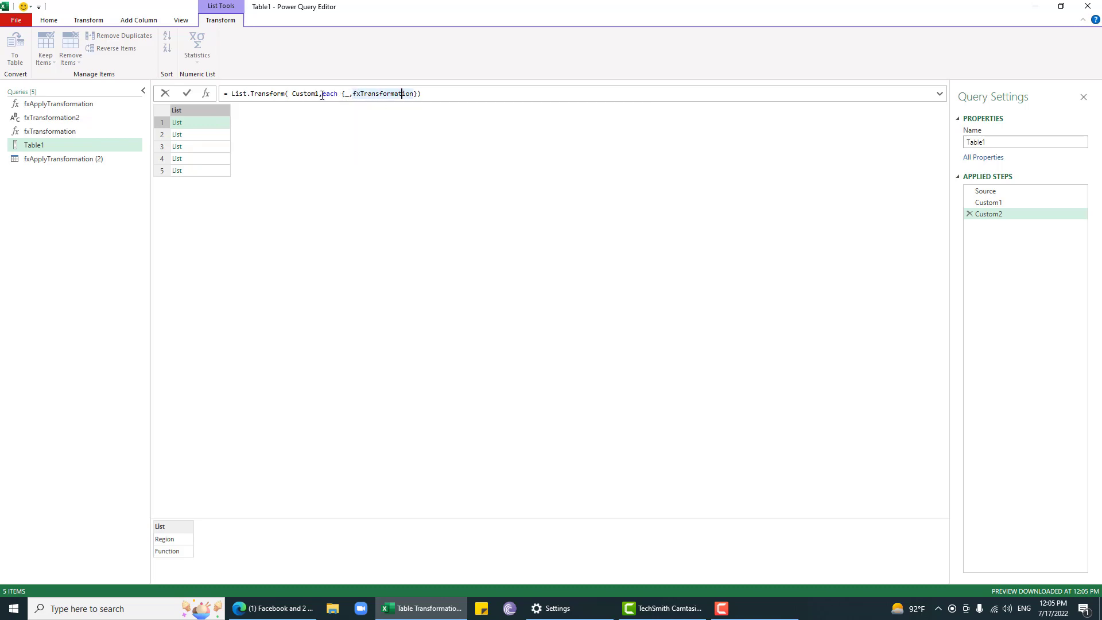
# Delete both custom steps from Table1 and start a new custom step calling Table.TransformColumns with Source as the table.
pyautogui.click(970, 213)
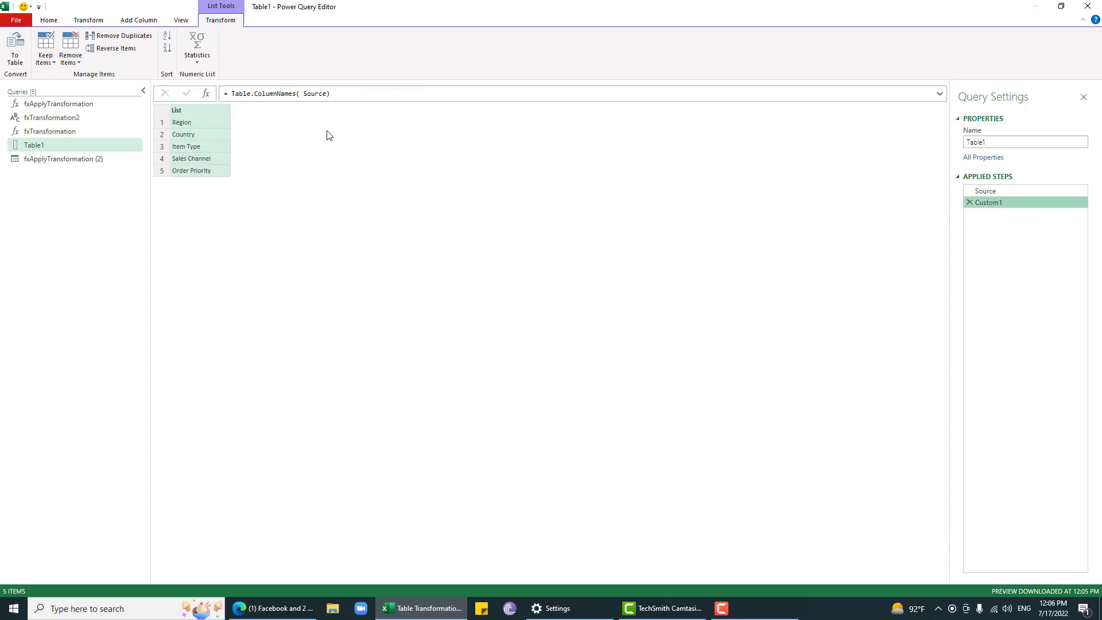
pyautogui.click(969, 203)
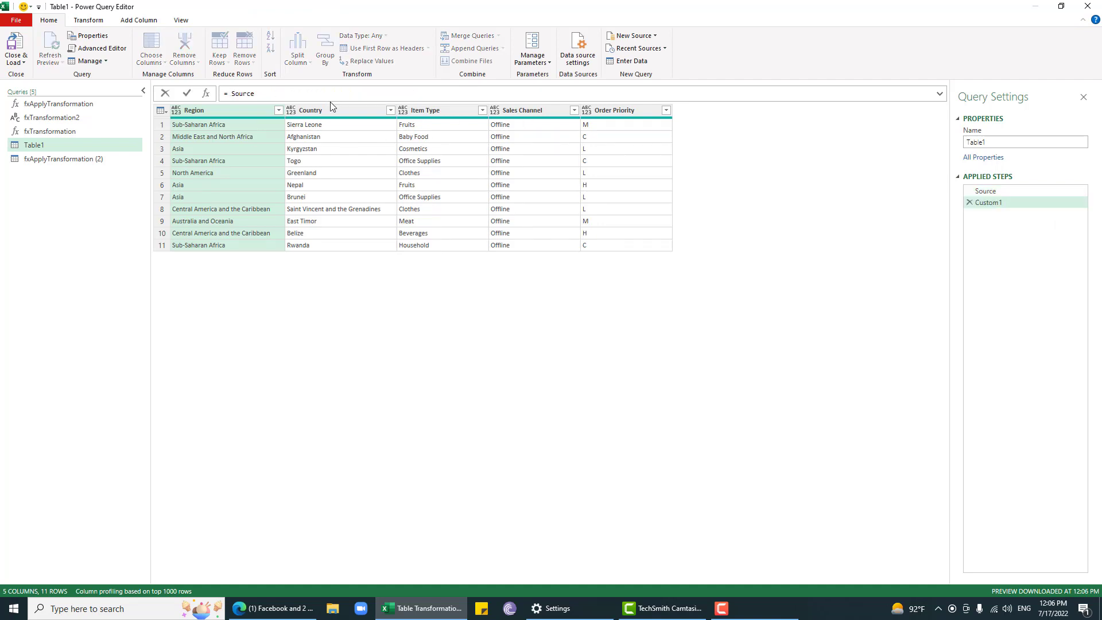
pyautogui.write('Table.ColumnName')
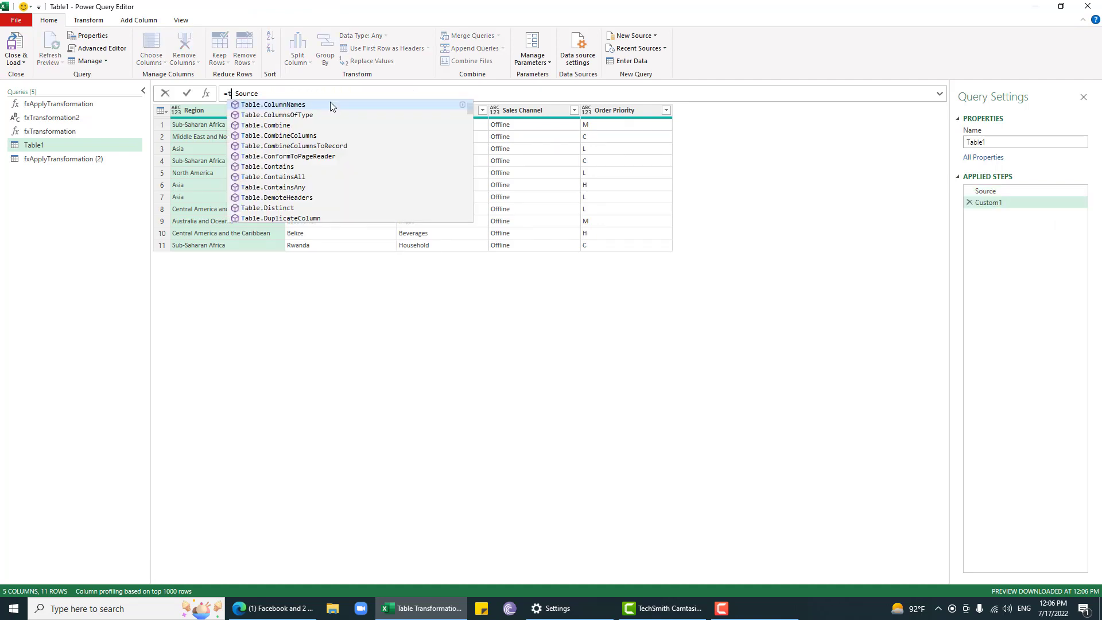
pyautogui.press('BackSpace')
pyautogui.press('BackSpace')
pyautogui.press('BackSpace')
pyautogui.press('BackSpace')
pyautogui.press('BackSpace')
pyautogui.press('BackSpace')
pyautogui.press('BackSpace')
pyautogui.press('BackSpace')
pyautogui.press('BackSpace')
pyautogui.press('BackSpace')
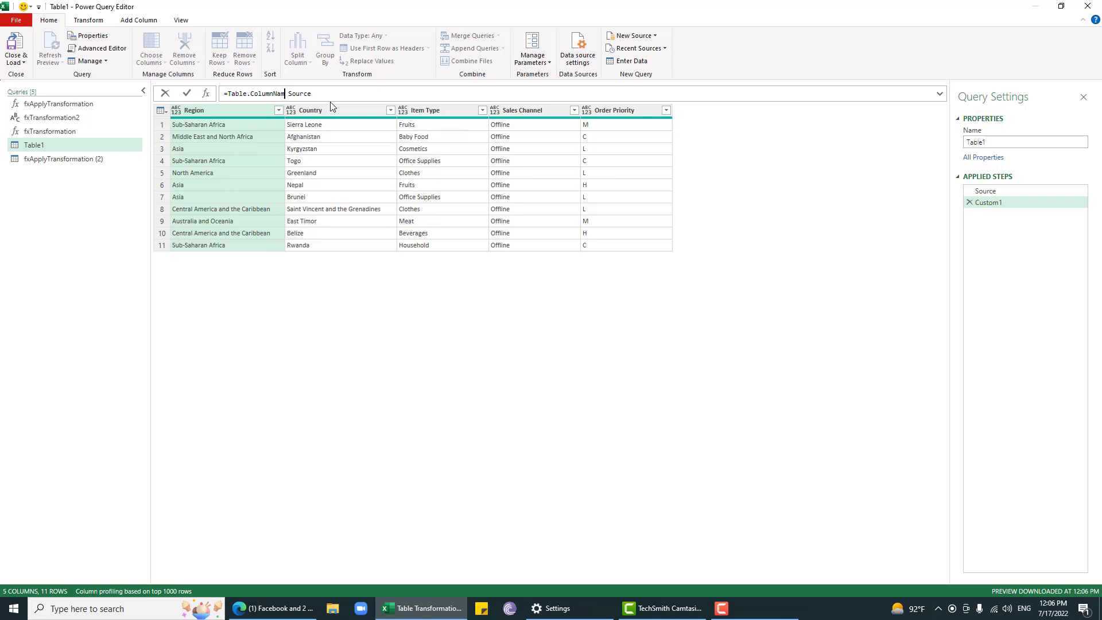
pyautogui.write('tc')
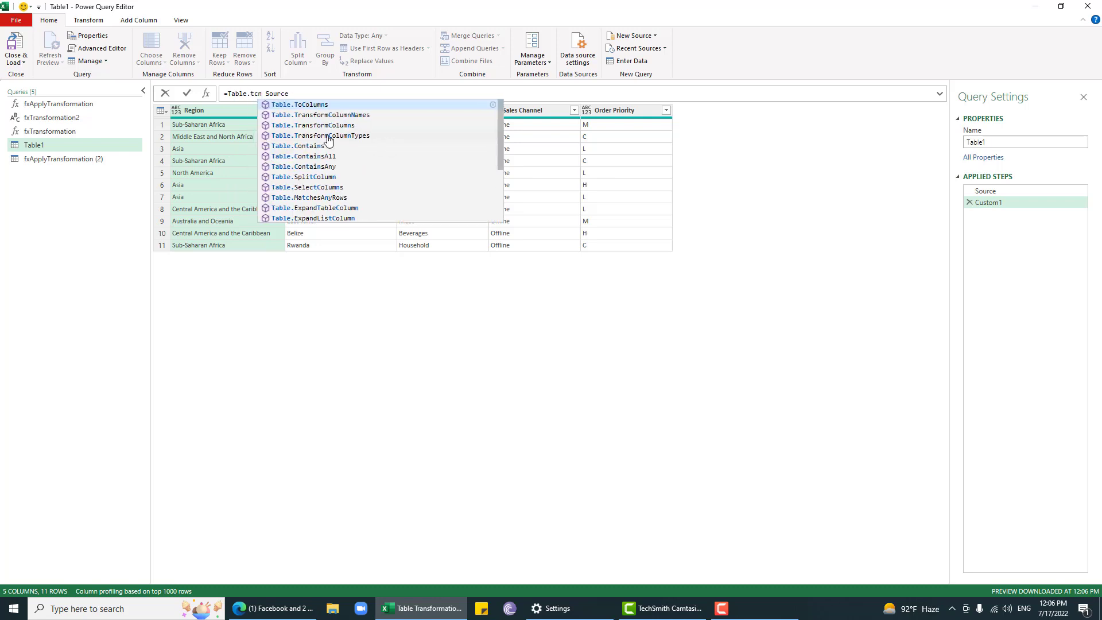
pyautogui.click(321, 136)
pyautogui.write('(')
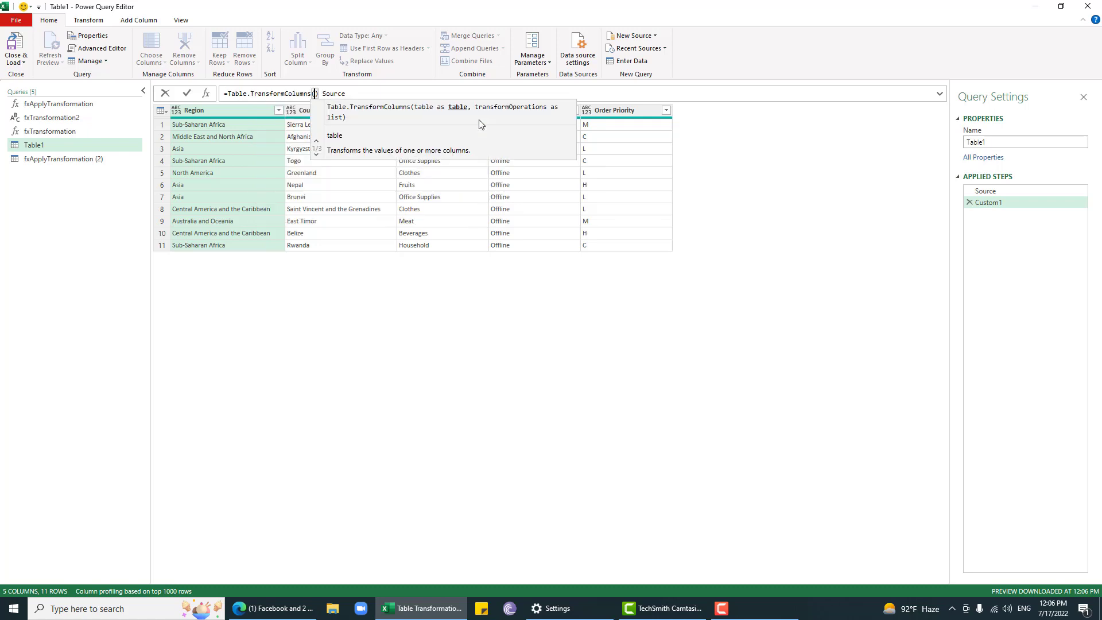
pyautogui.press('Delete')
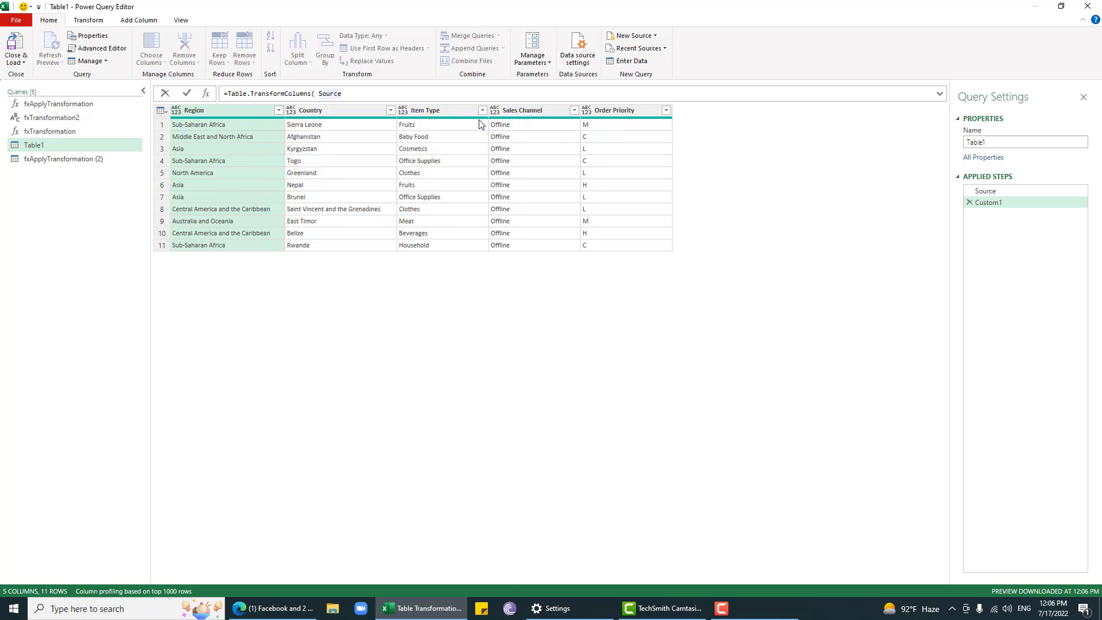
# Complete the call with {"Region",fxTransformation} as the transform operations, apply it, and check the Country and Region values.
pyautogui.write('{')
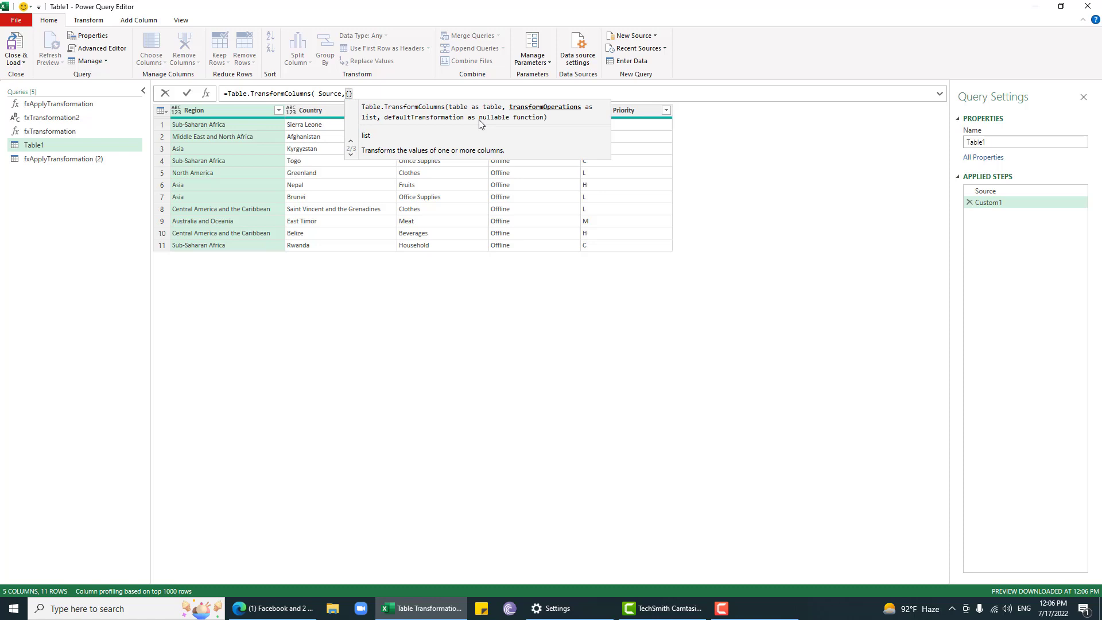
pyautogui.write('"Region",')
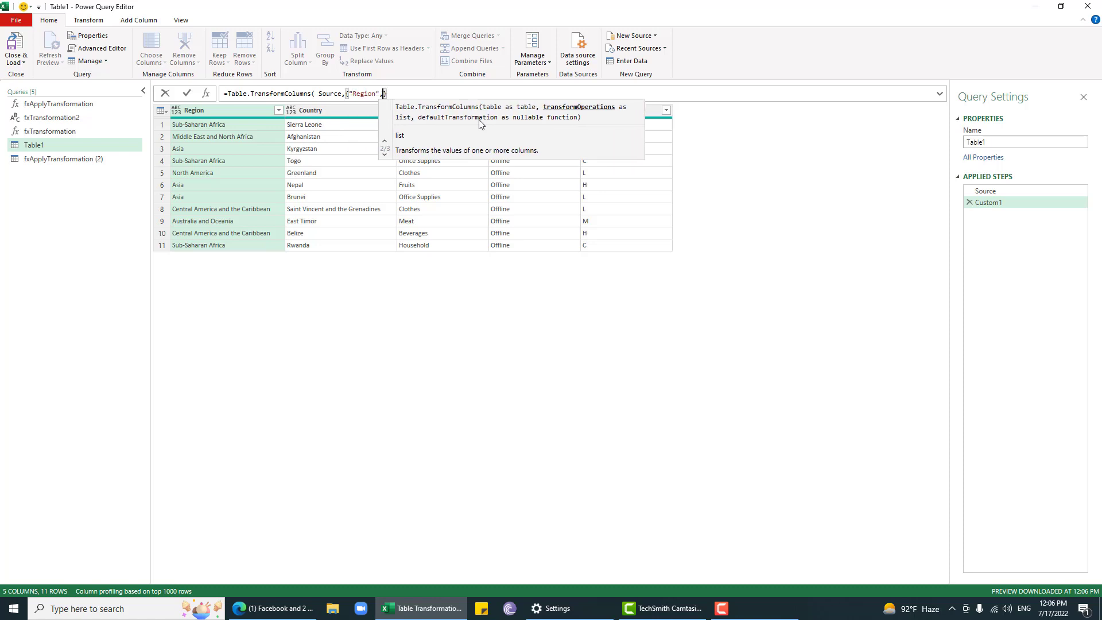
pyautogui.write('fxTransformation}')
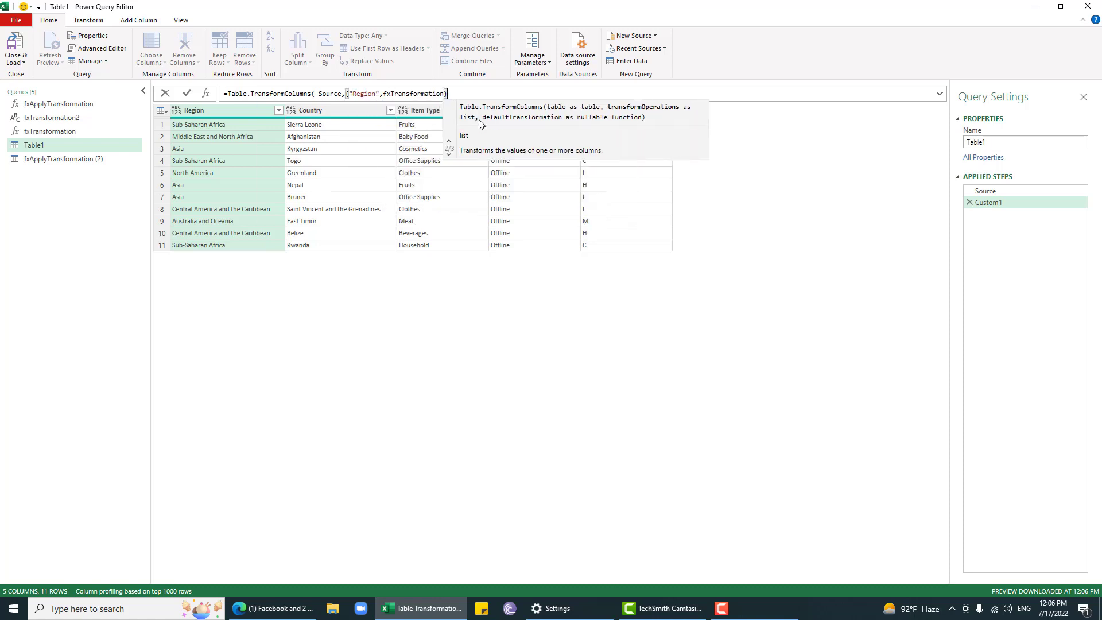
pyautogui.write(')')
pyautogui.press('Return')
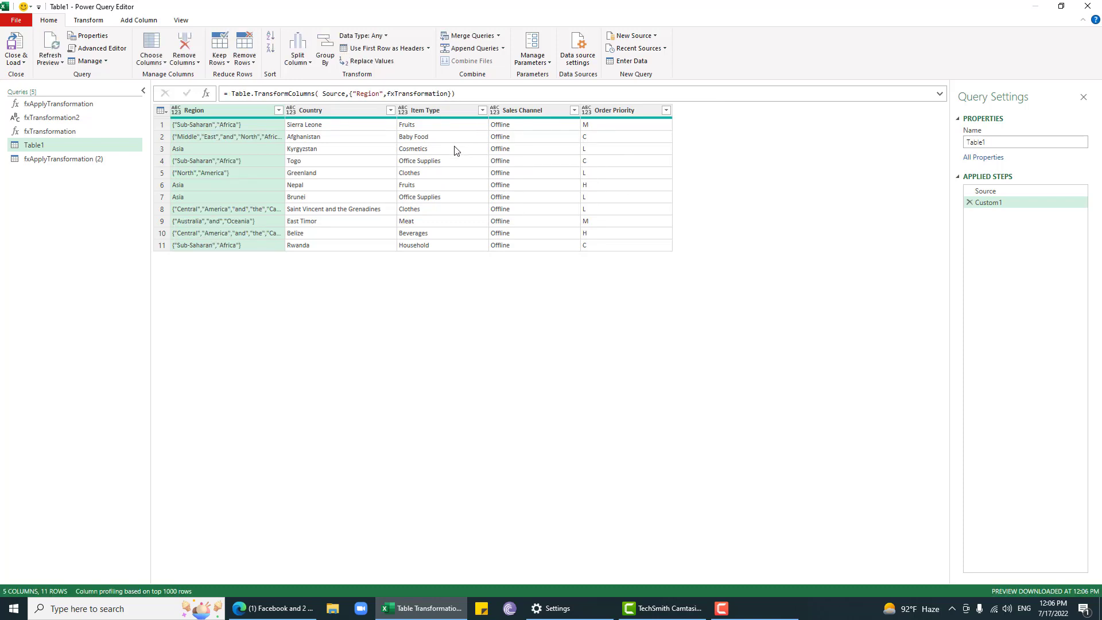
pyautogui.click(374, 150)
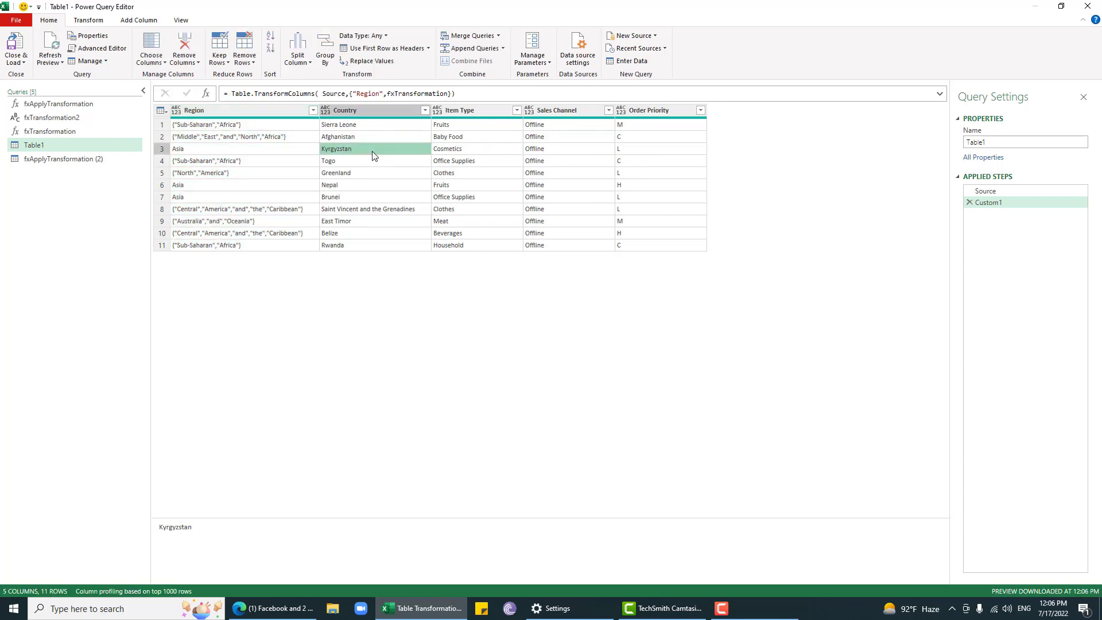
pyautogui.click(243, 139)
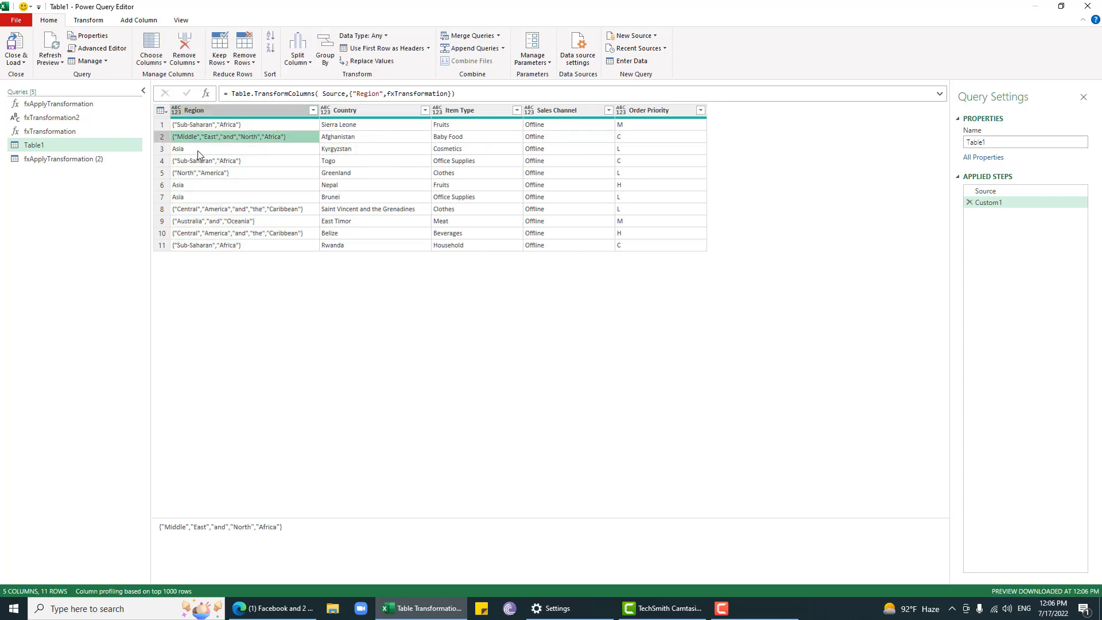